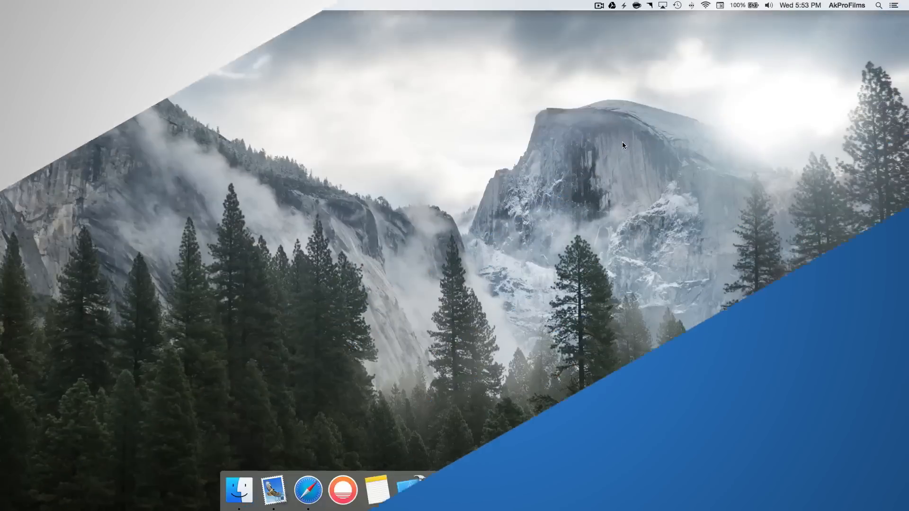
Launch Motion and choose a blank Motion Project in the project browser
{"action": "key", "text": "F4"}
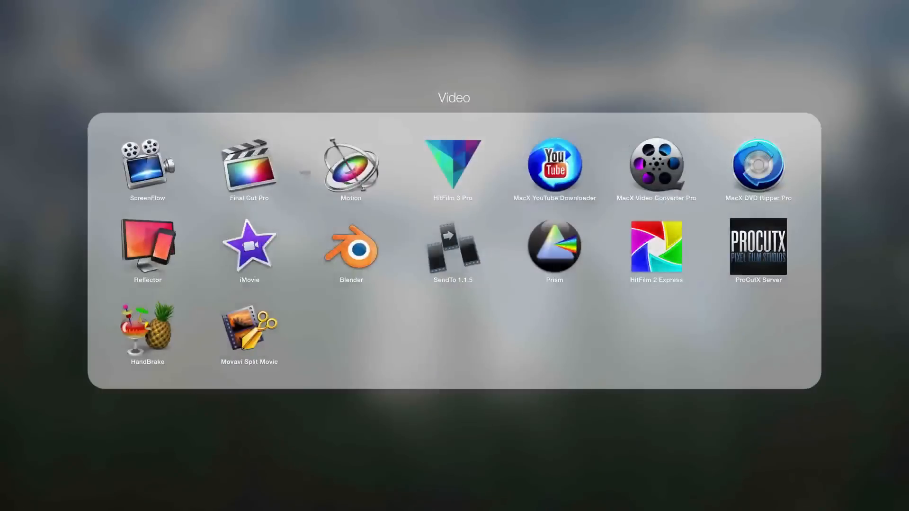
{"action": "left_click", "coordinate": [351, 166]}
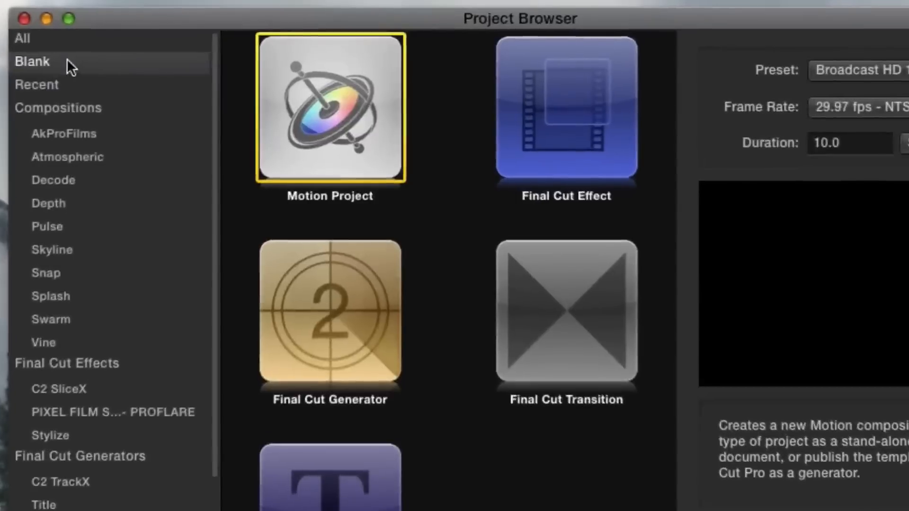
{"action": "left_click", "coordinate": [252, 72]}
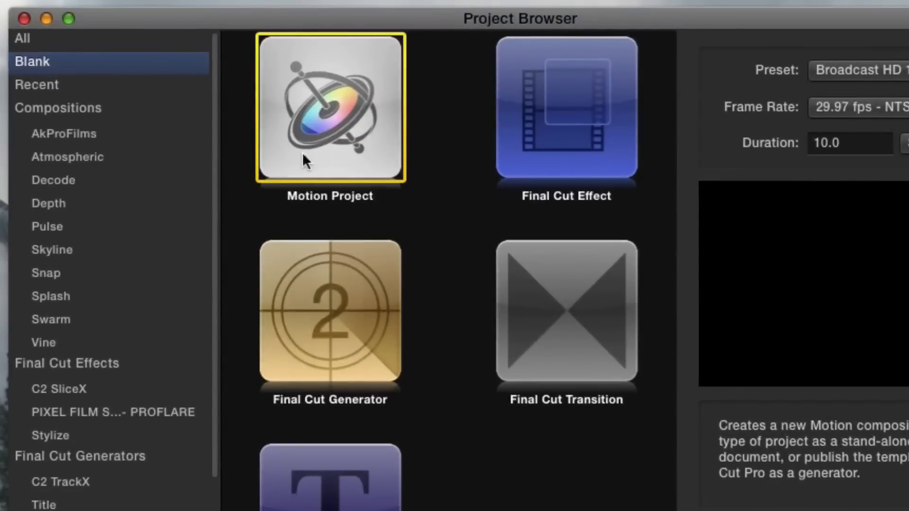
{"action": "left_click", "coordinate": [314, 175]}
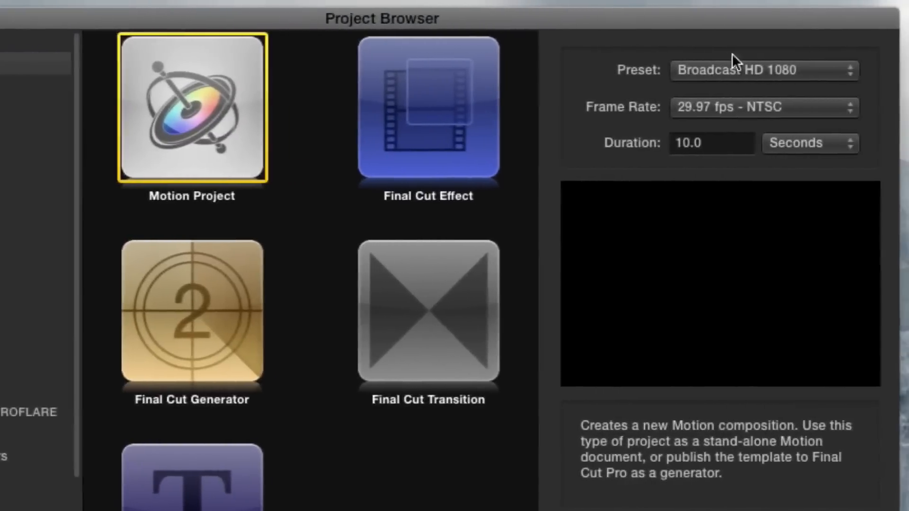
Create the project with the Broadcast HD 1080 preset, a 30 fps frame rate and a 10-second duration
{"action": "left_click", "coordinate": [707, 72]}
{"action": "left_click", "coordinate": [706, 72]}
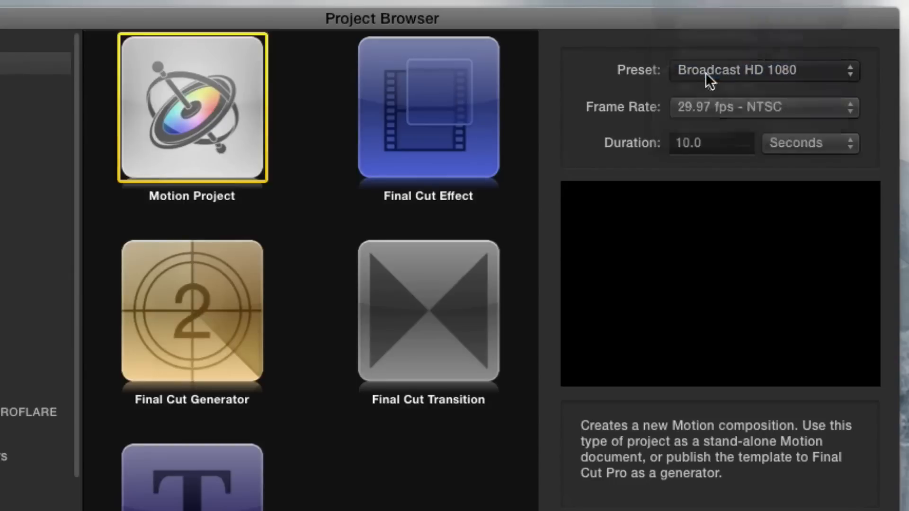
{"action": "left_click", "coordinate": [700, 107]}
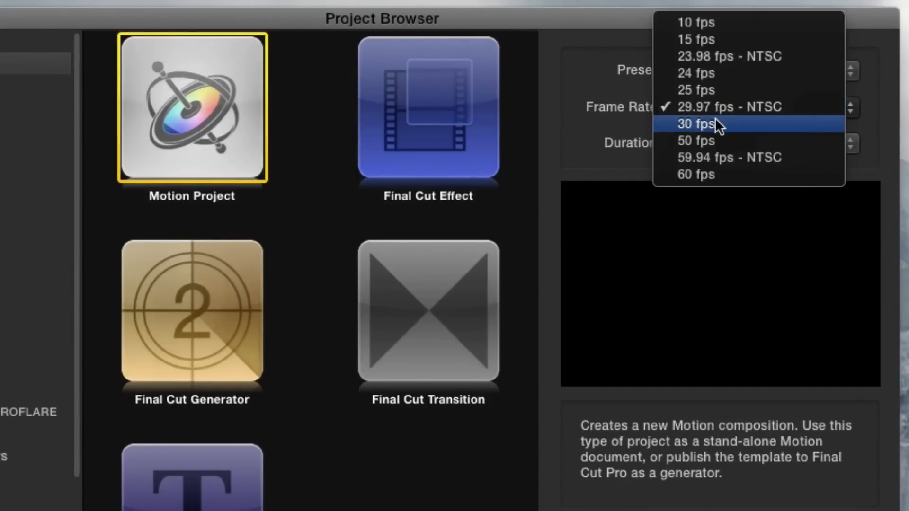
{"action": "left_click", "coordinate": [716, 121]}
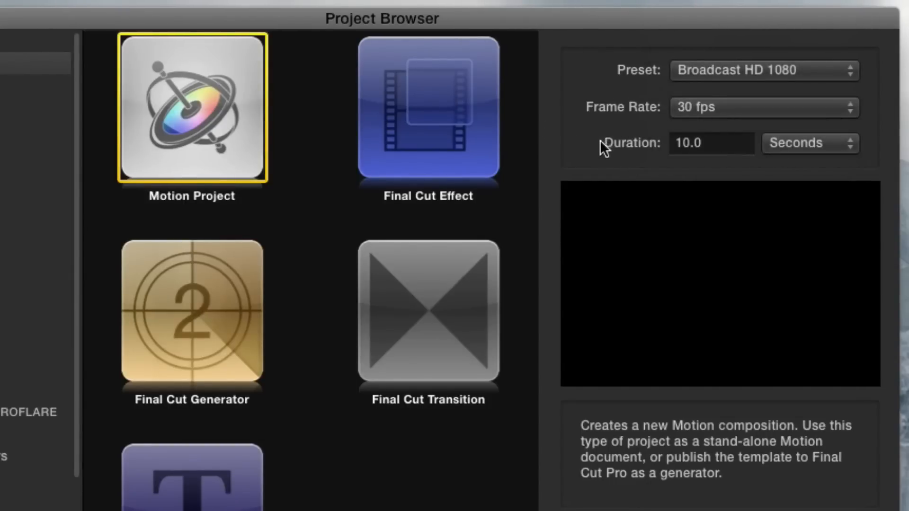
{"action": "double_click", "coordinate": [695, 143]}
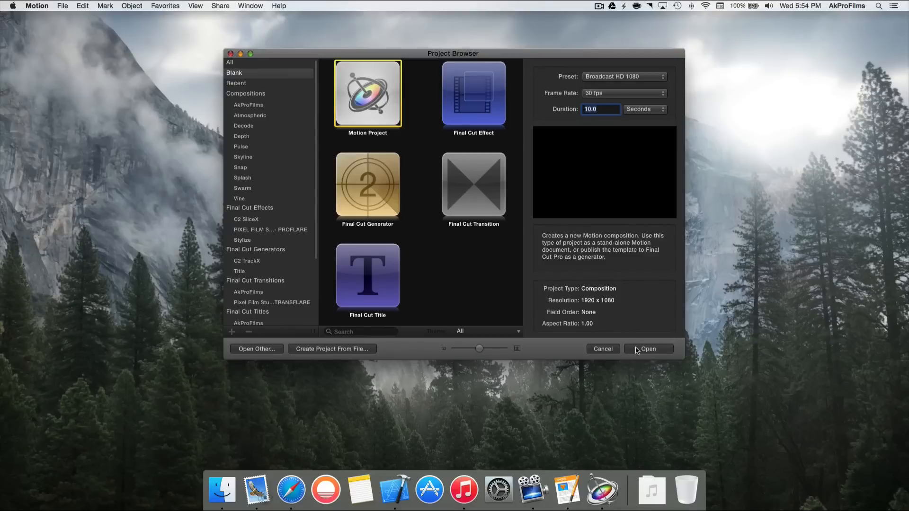
{"action": "left_click", "coordinate": [647, 349]}
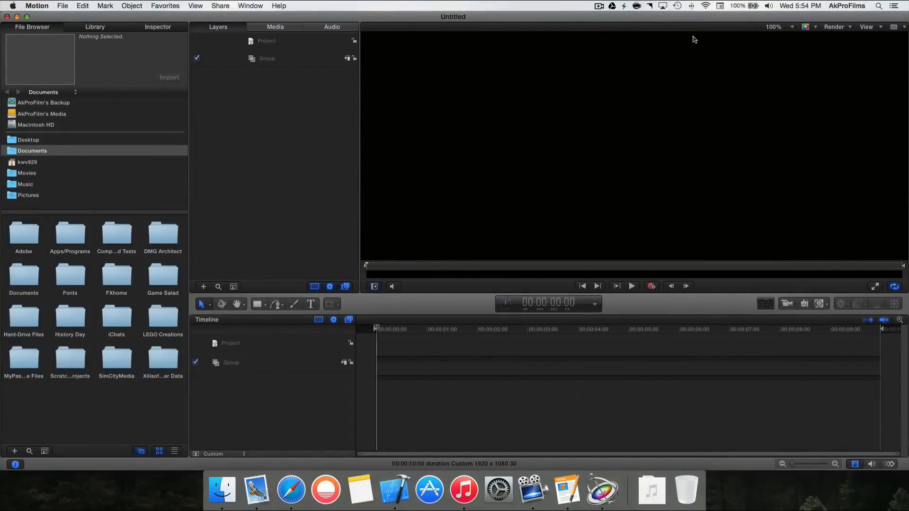
Draw a white rectangle that covers the entire project frame, extending slightly past its edges
{"action": "left_click", "coordinate": [791, 27]}
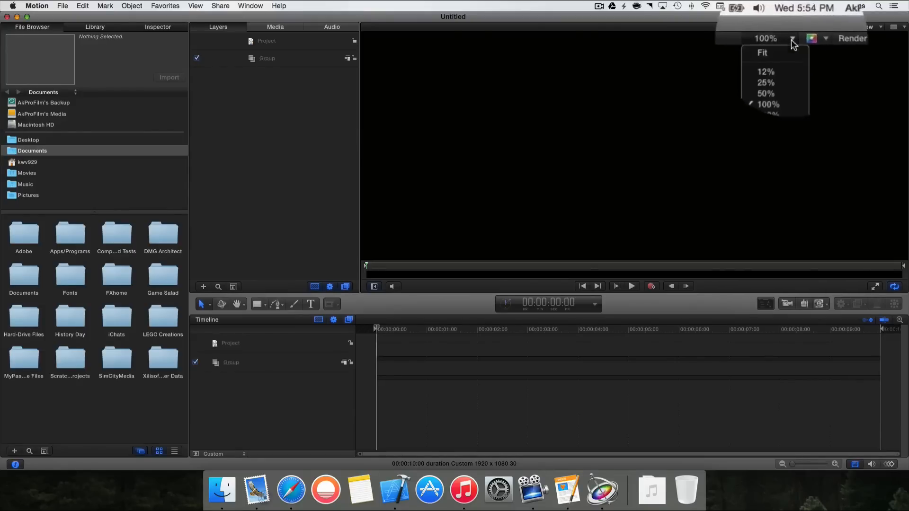
{"action": "left_click", "coordinate": [786, 85]}
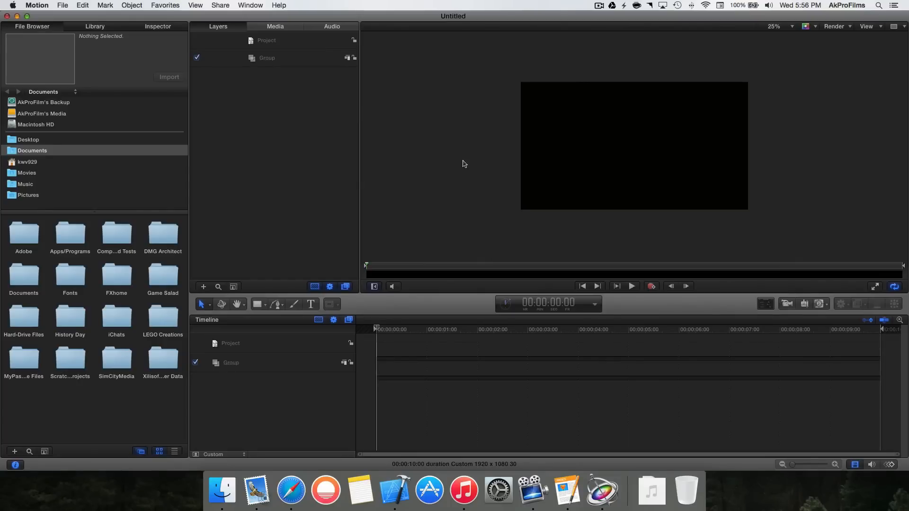
{"action": "left_click", "coordinate": [258, 306]}
{"action": "left_click_drag", "start_coordinate": [495, 55], "coordinate": [756, 216]}
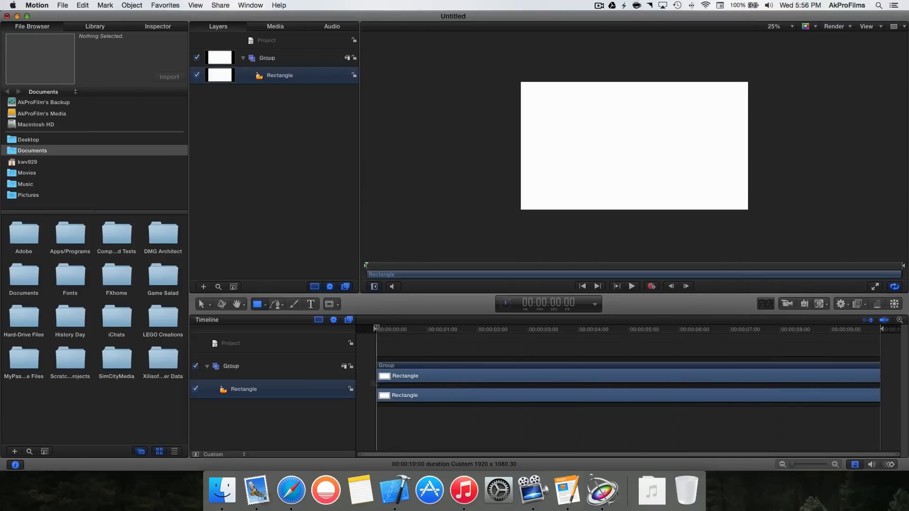
Rotate the rectangle 90° around its X axis so it lies flat as a floor
{"action": "left_click", "coordinate": [167, 27]}
{"action": "left_click", "coordinate": [37, 94]}
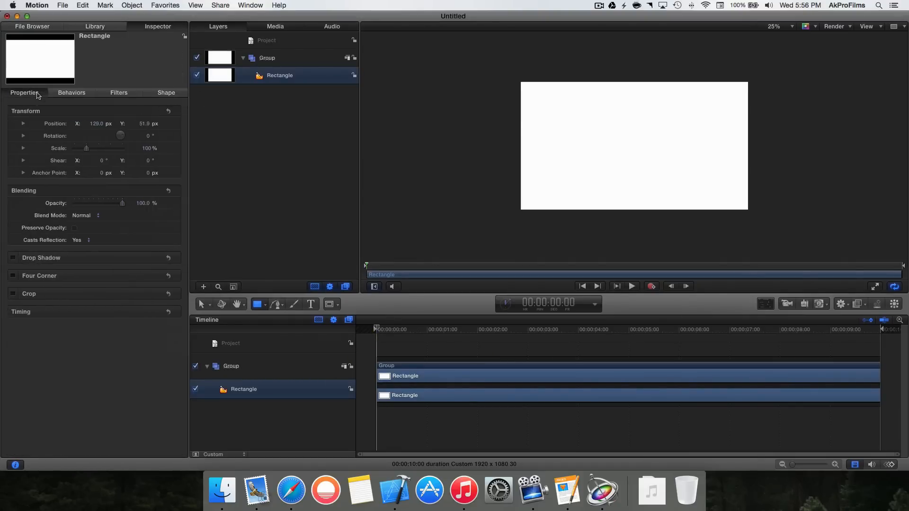
{"action": "left_click", "coordinate": [23, 137]}
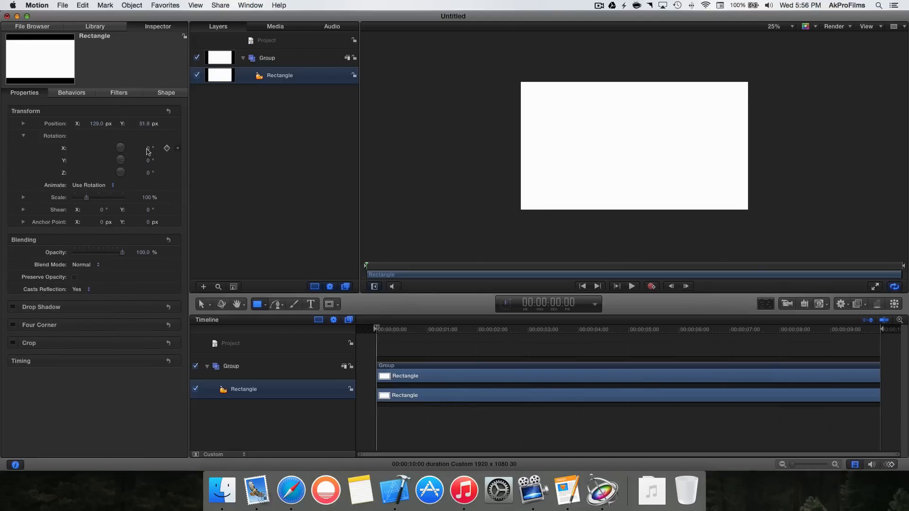
{"action": "left_click", "coordinate": [148, 148]}
{"action": "type", "text": "90"}
{"action": "key", "text": "Return"}
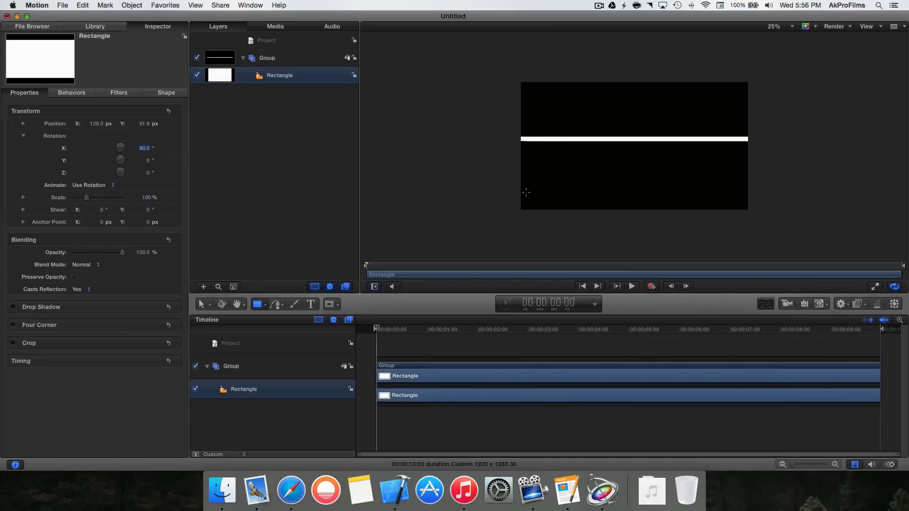
Add a camera, switching the existing groups to 3D, and orbit it to look down slightly on the rectangle
{"action": "left_click", "coordinate": [787, 304]}
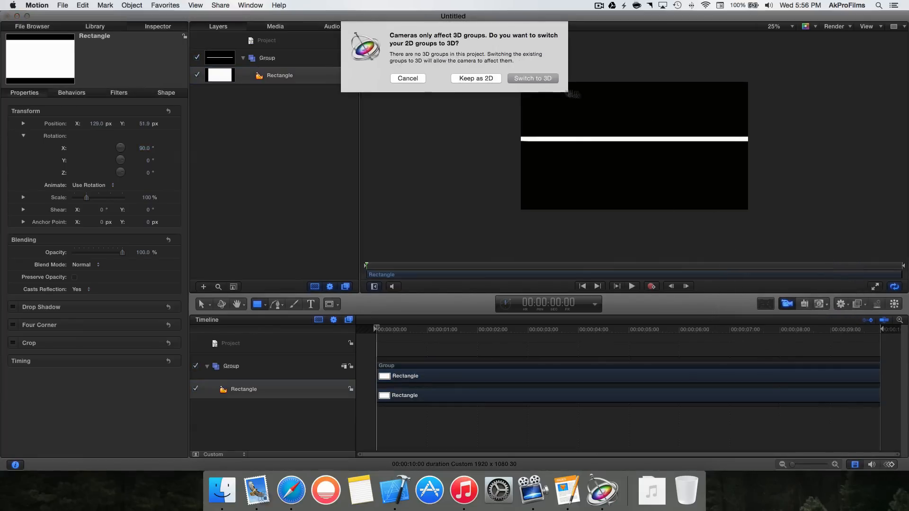
{"action": "left_click", "coordinate": [527, 77]}
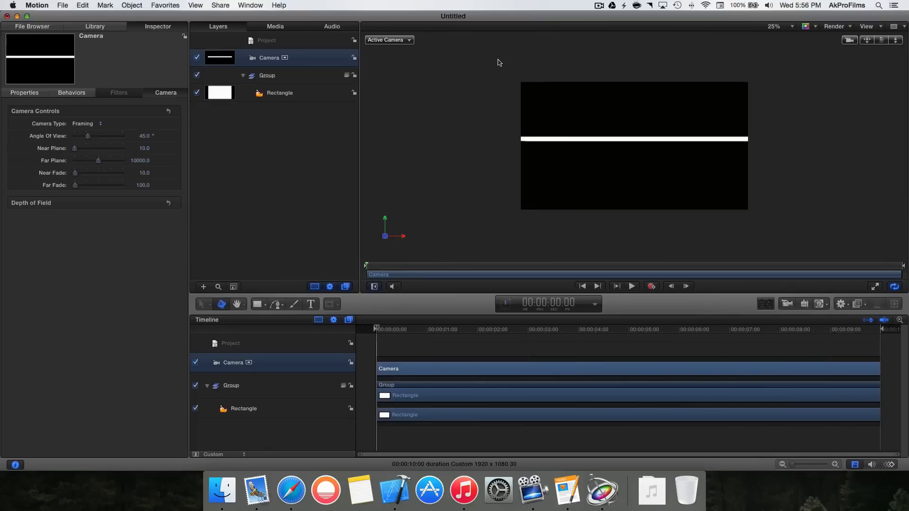
{"action": "left_click_drag", "start_coordinate": [500, 63], "coordinate": [804, 217]}
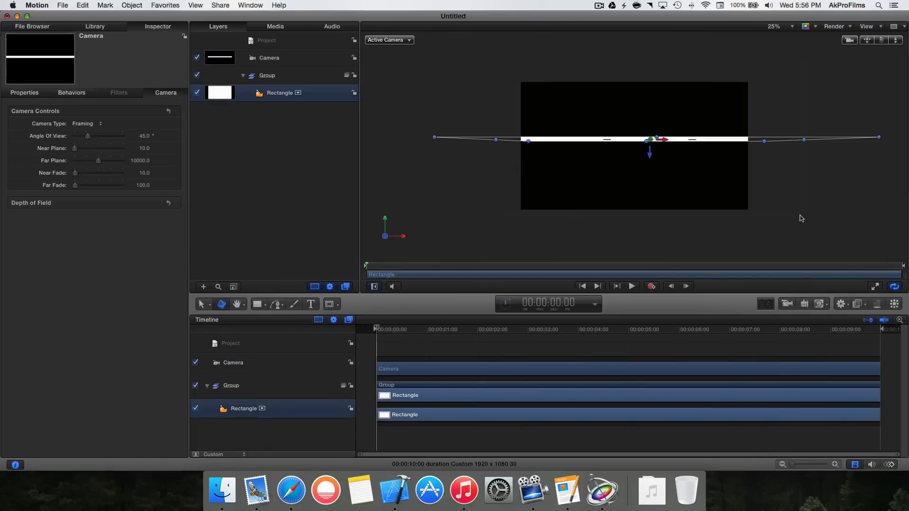
{"action": "left_click", "coordinate": [796, 205]}
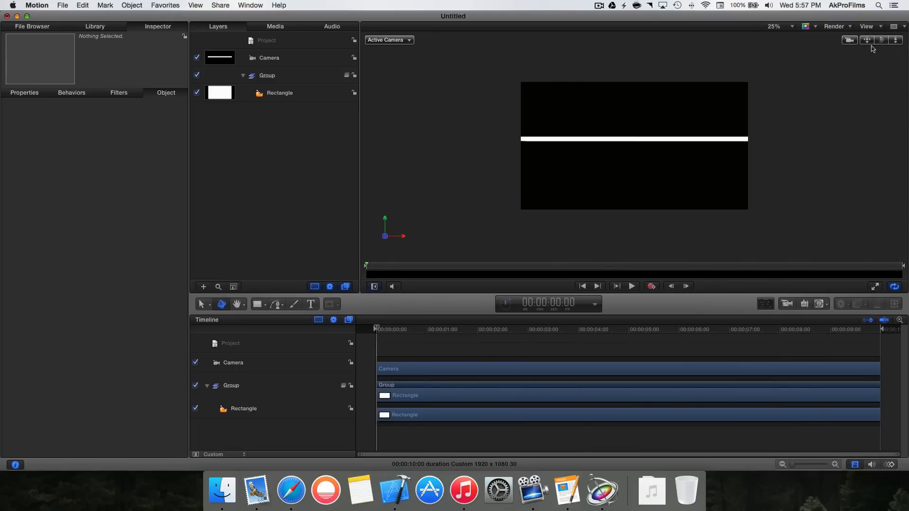
{"action": "mouse_move", "coordinate": [882, 41]}
{"action": "left_mouse_down"}
{"action": "mouse_move", "coordinate": [882, 70]}
{"action": "mouse_move", "coordinate": [899, 72]}
{"action": "mouse_move", "coordinate": [899, 37]}
{"action": "mouse_move", "coordinate": [895, 58]}
{"action": "mouse_move", "coordinate": [882, 60]}
{"action": "mouse_move", "coordinate": [890, 55]}
{"action": "left_mouse_up"}
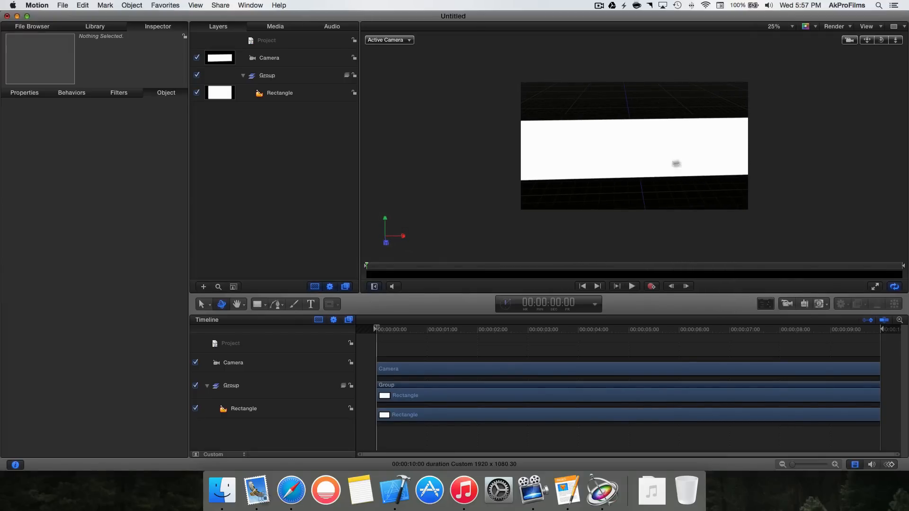
Set the rectangle's scale to 800%
{"action": "left_click", "coordinate": [691, 159]}
{"action": "left_click", "coordinate": [38, 94]}
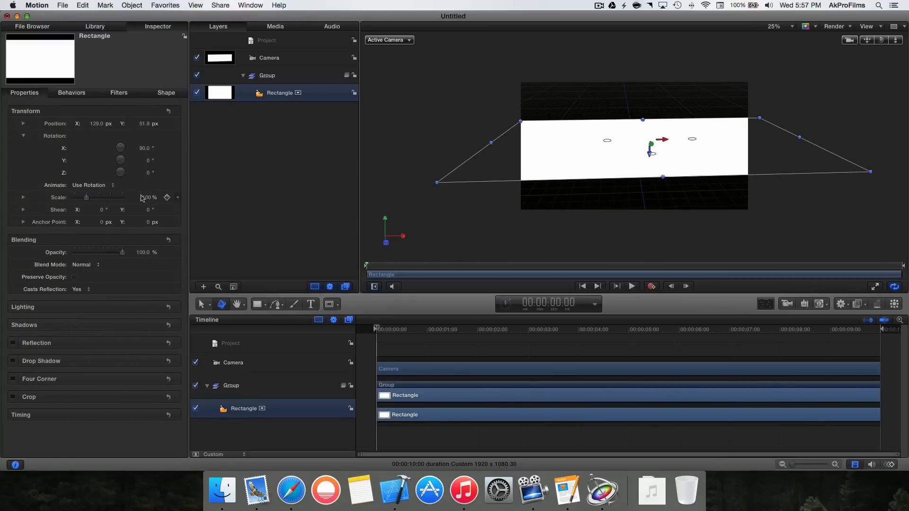
{"action": "left_click", "coordinate": [149, 199]}
{"action": "type", "text": "8"}
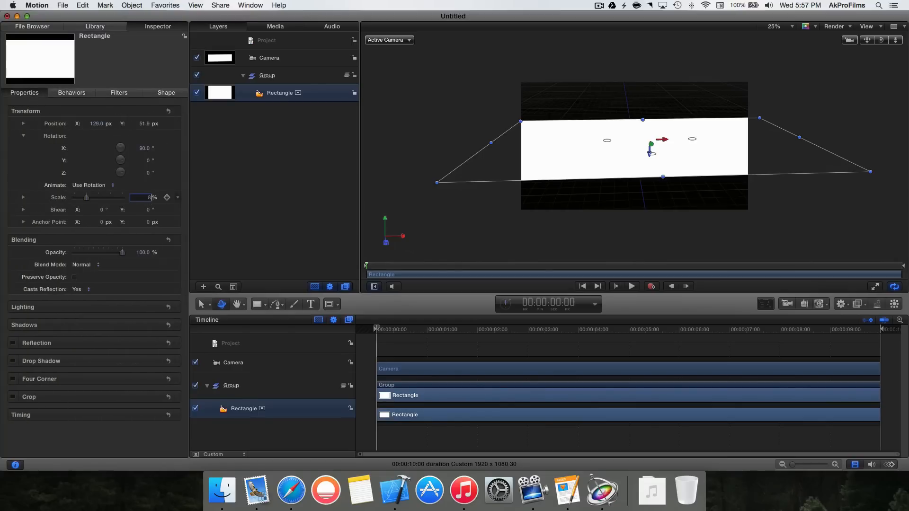
{"action": "type", "text": "00"}
{"action": "key", "text": "Return"}
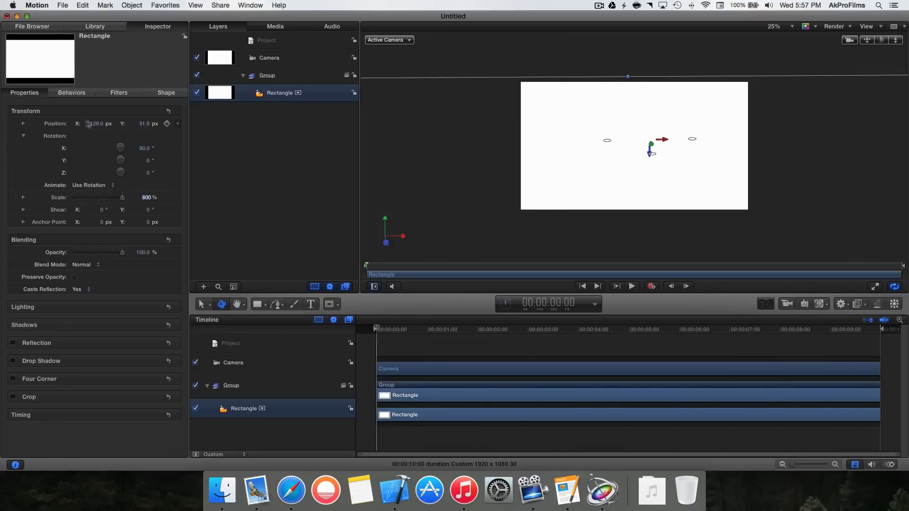
Center the rectangle by setting its X and Y positions to 0 px
{"action": "left_click", "coordinate": [96, 124]}
{"action": "type", "text": "0"}
{"action": "key", "text": "Return"}
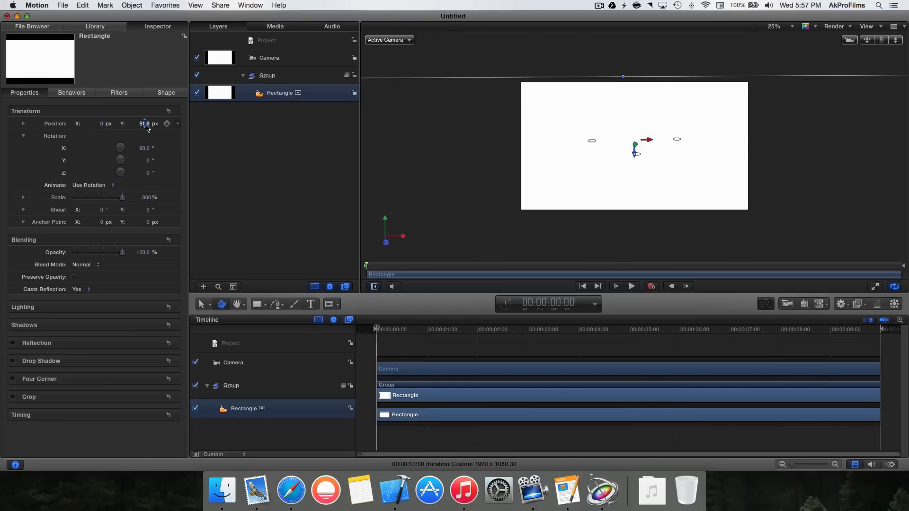
{"action": "left_click", "coordinate": [145, 124]}
{"action": "type", "text": "0"}
{"action": "key", "text": "Return"}
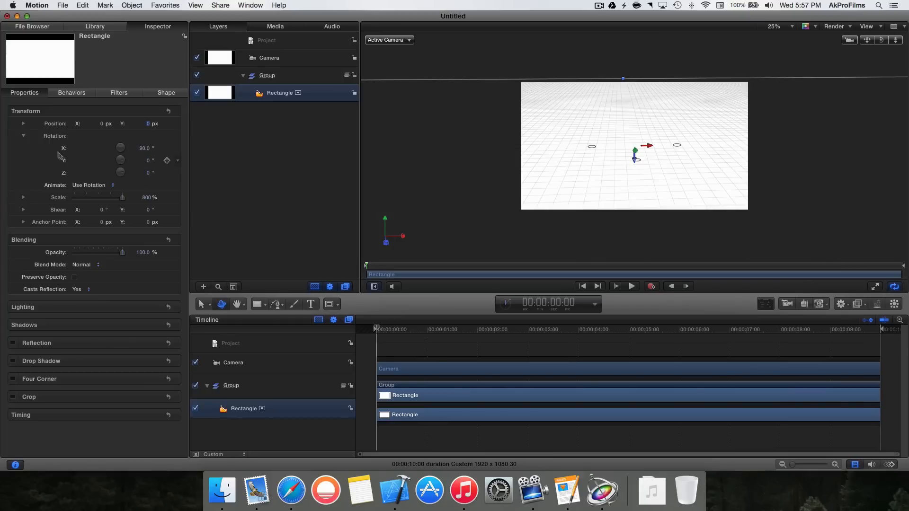
{"action": "left_click", "coordinate": [23, 136]}
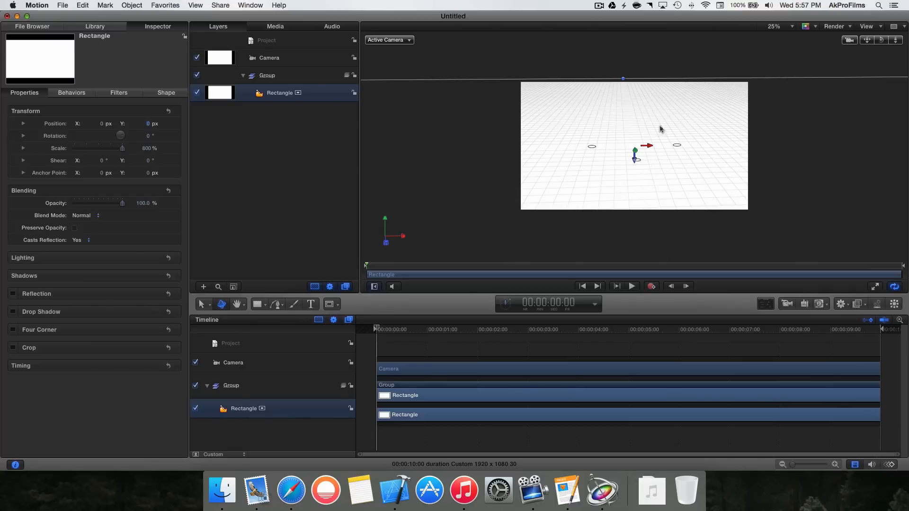
Pan, orbit and dolly the camera until the white floor fills the whole frame
{"action": "left_click_drag", "start_coordinate": [868, 41], "coordinate": [879, 76]}
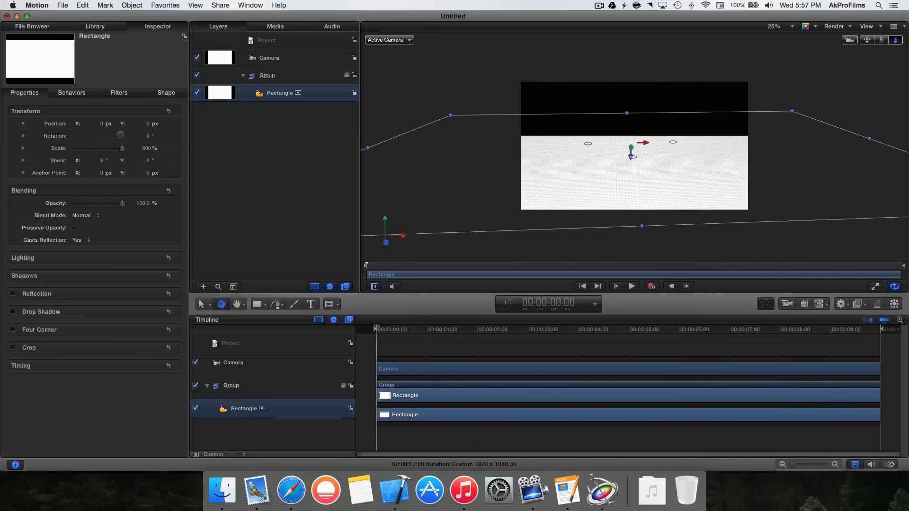
{"action": "left_click_drag", "start_coordinate": [868, 42], "coordinate": [856, 15]}
{"action": "left_click_drag", "start_coordinate": [886, 43], "coordinate": [868, 48]}
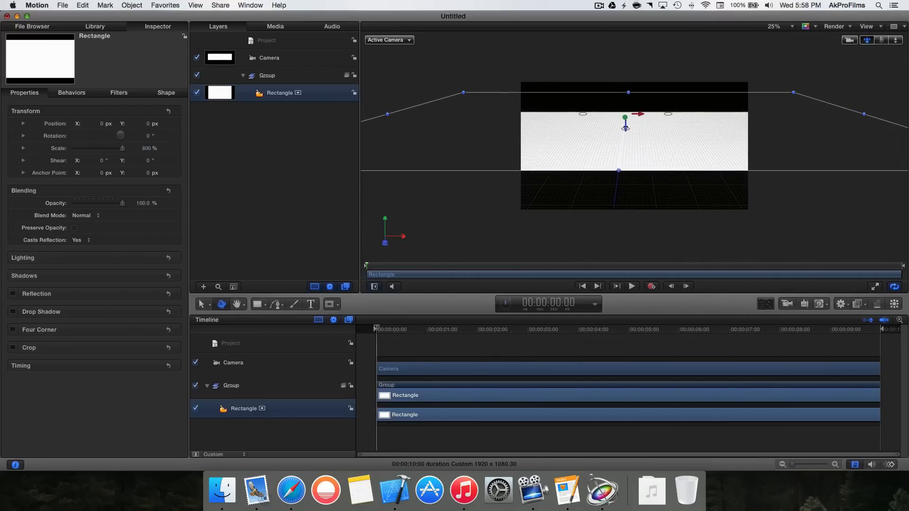
{"action": "left_click", "coordinate": [895, 40]}
{"action": "left_click_drag", "start_coordinate": [895, 39], "coordinate": [908, 40]}
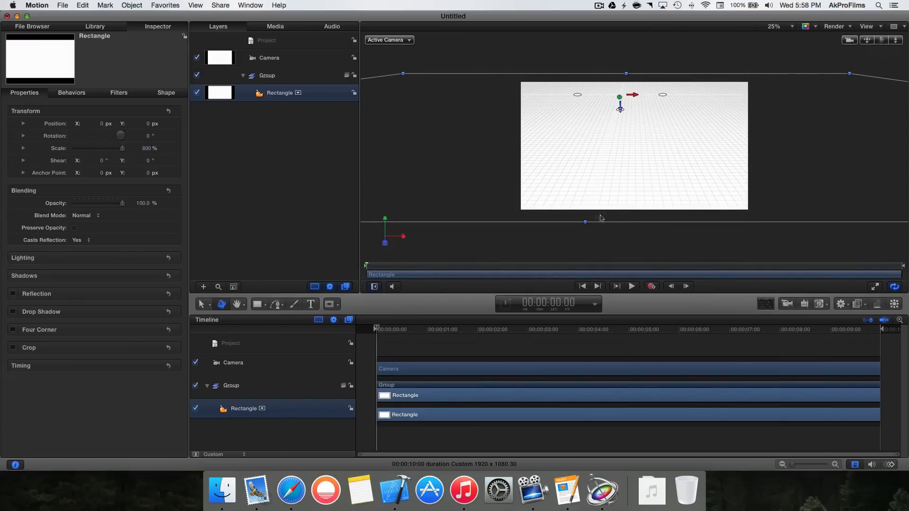
{"action": "mouse_move", "coordinate": [867, 40]}
{"action": "left_mouse_down"}
{"action": "mouse_move", "coordinate": [904, 40]}
{"action": "mouse_move", "coordinate": [873, 41]}
{"action": "left_mouse_up"}
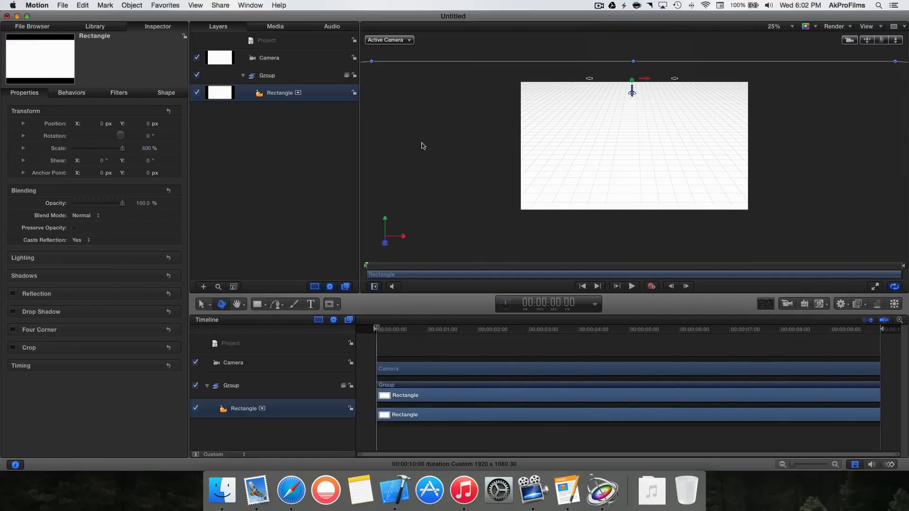
Add a point light, raise it above the floor, bring it toward the camera and shift it to the left side of the scene
{"action": "left_click", "coordinate": [804, 306]}
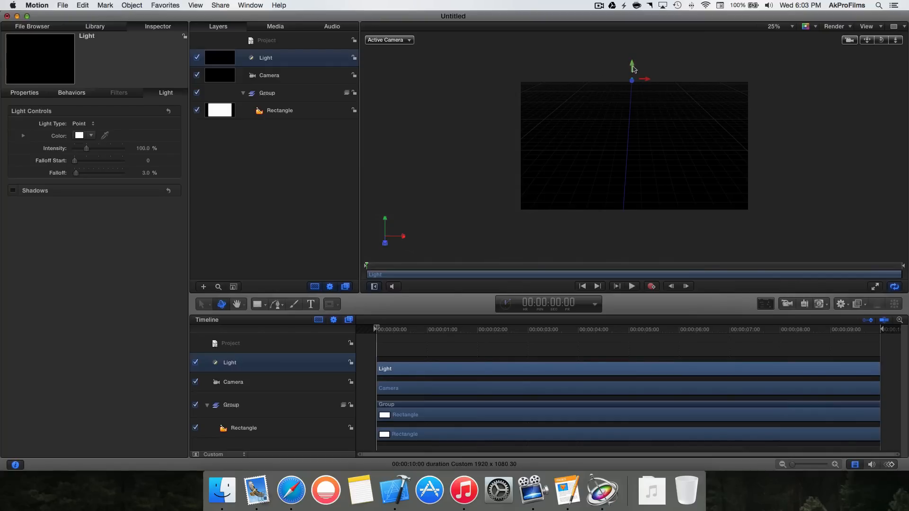
{"action": "left_click_drag", "start_coordinate": [632, 69], "coordinate": [633, 56]}
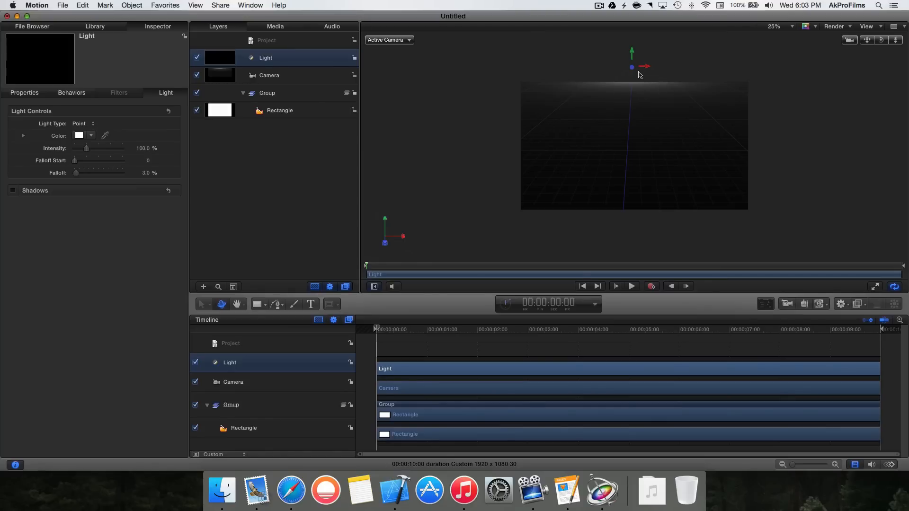
{"action": "left_click_drag", "start_coordinate": [633, 55], "coordinate": [633, 50]}
{"action": "left_click_drag", "start_coordinate": [632, 68], "coordinate": [622, 148]}
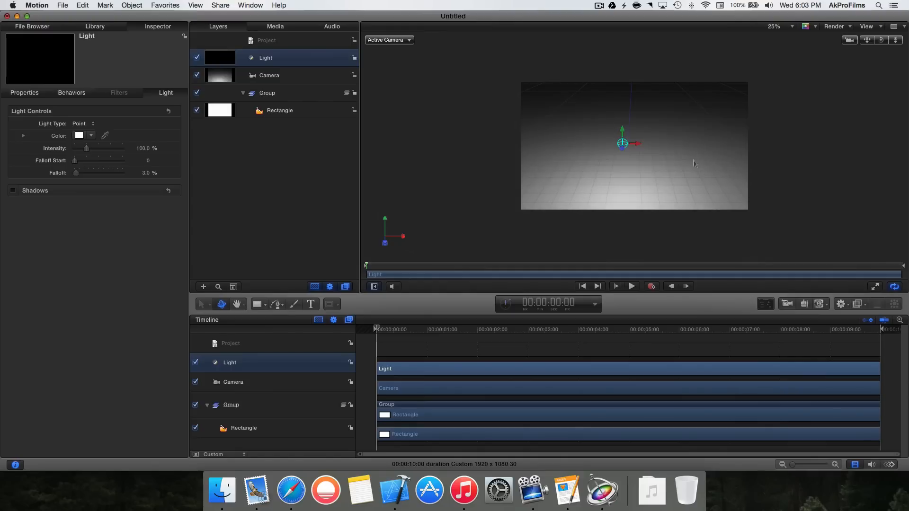
{"action": "left_click_drag", "start_coordinate": [641, 146], "coordinate": [564, 145]}
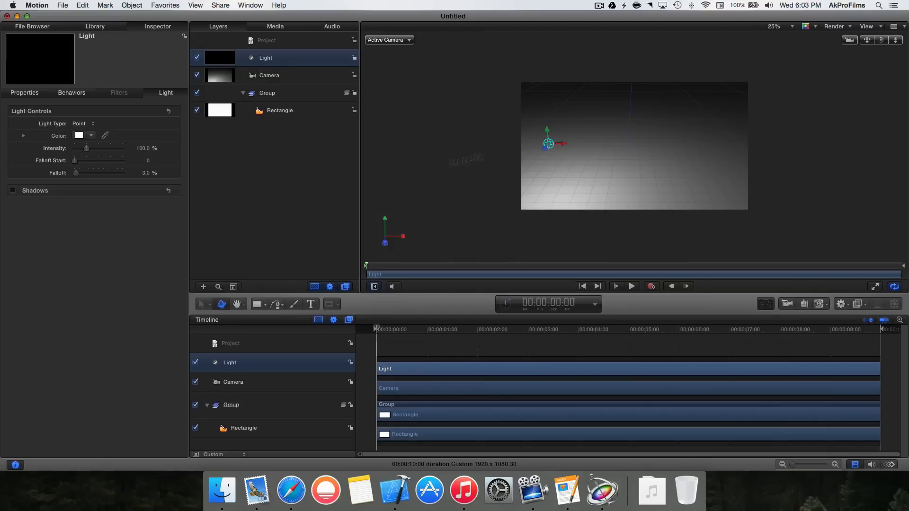
Rename the light layer as Light Left
{"action": "double_click", "coordinate": [303, 59]}
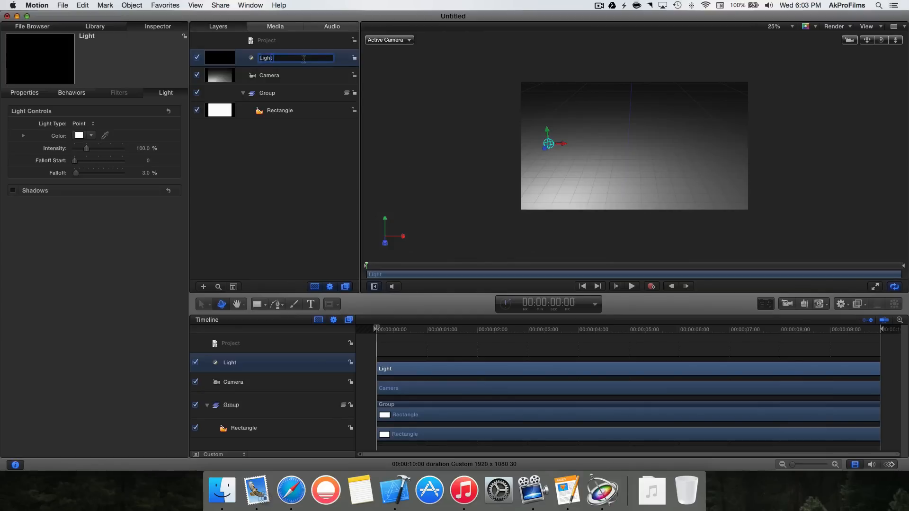
{"action": "type", "text": "Left"}
{"action": "key", "text": "Return"}
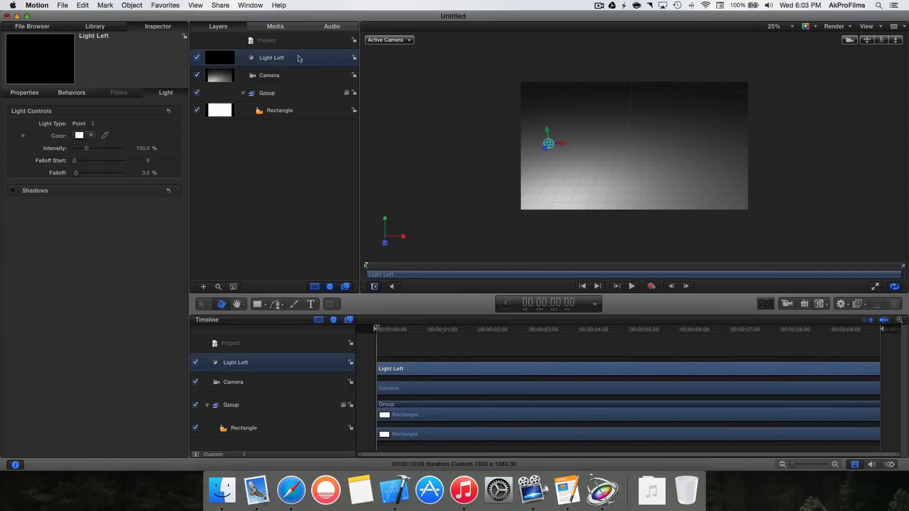
Duplicate the Light Left layer and rename the copy Light Right
{"action": "key", "text": "super+d"}
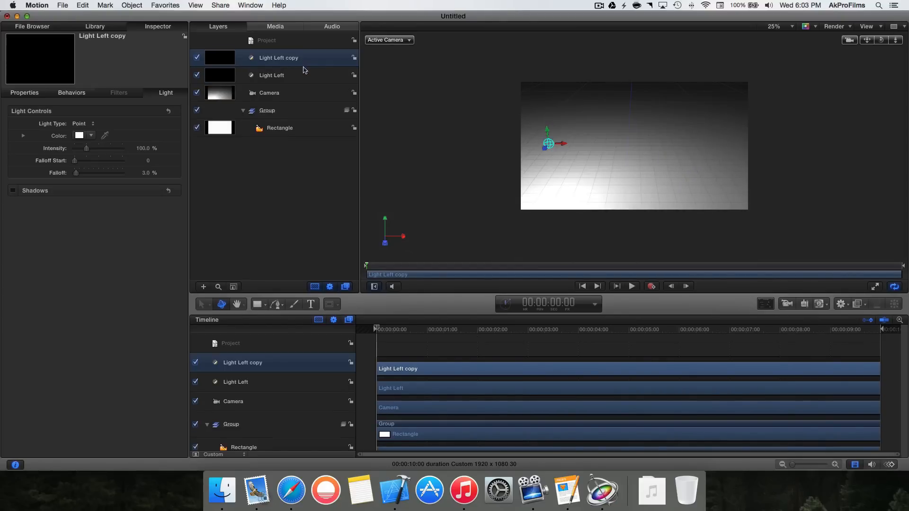
{"action": "double_click", "coordinate": [292, 60]}
{"action": "key", "text": "Return"}
{"action": "double_click", "coordinate": [295, 58]}
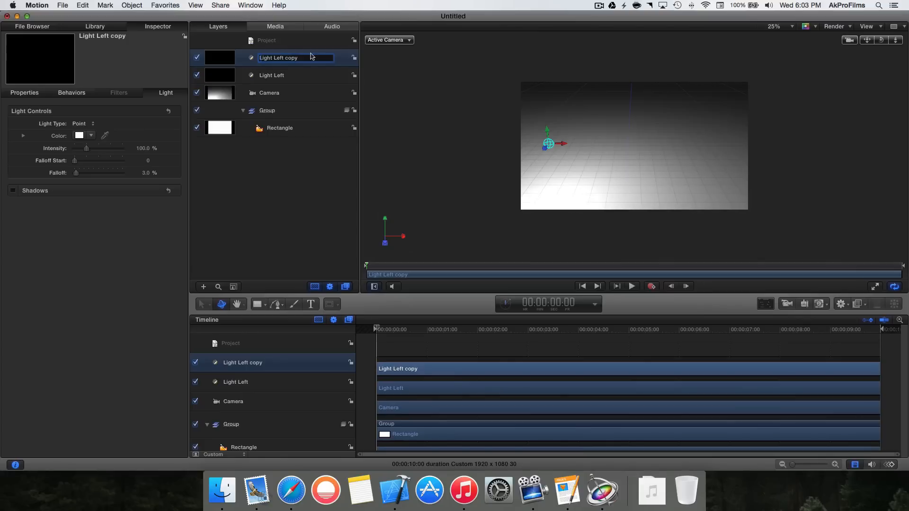
{"action": "left_click_drag", "start_coordinate": [310, 58], "coordinate": [280, 56]}
{"action": "type", "text": "R"}
{"action": "key", "text": "Return"}
{"action": "double_click", "coordinate": [285, 58]}
Move Light Right along the X axis to the right side of the floor, mirroring Light Left, and deselect everything
{"action": "left_click_drag", "start_coordinate": [564, 148], "coordinate": [739, 151]}
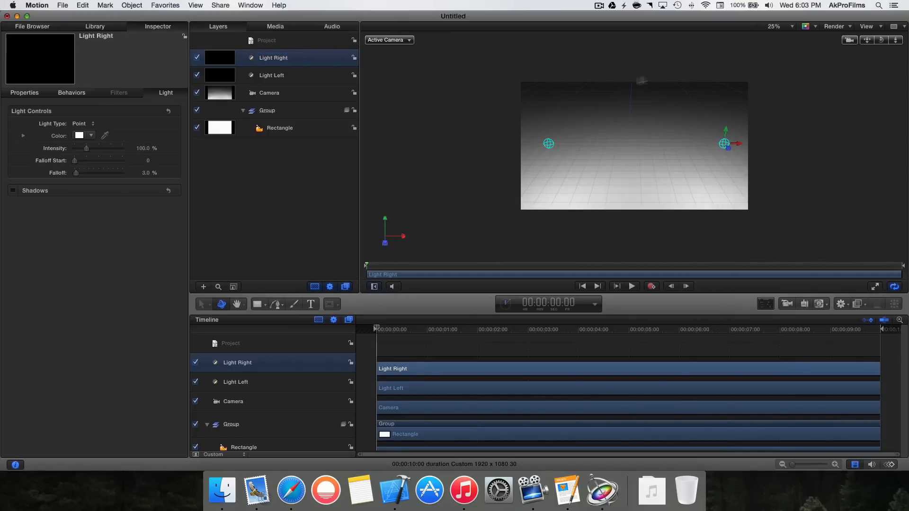
{"action": "left_click", "coordinate": [771, 83]}
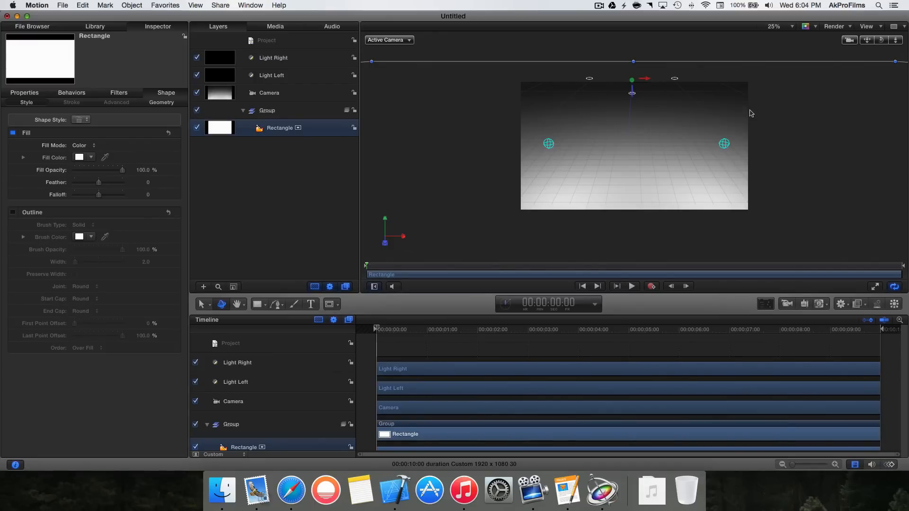
{"action": "left_click", "coordinate": [547, 51]}
Change the color of Light Left to cyan
{"action": "left_click", "coordinate": [271, 81]}
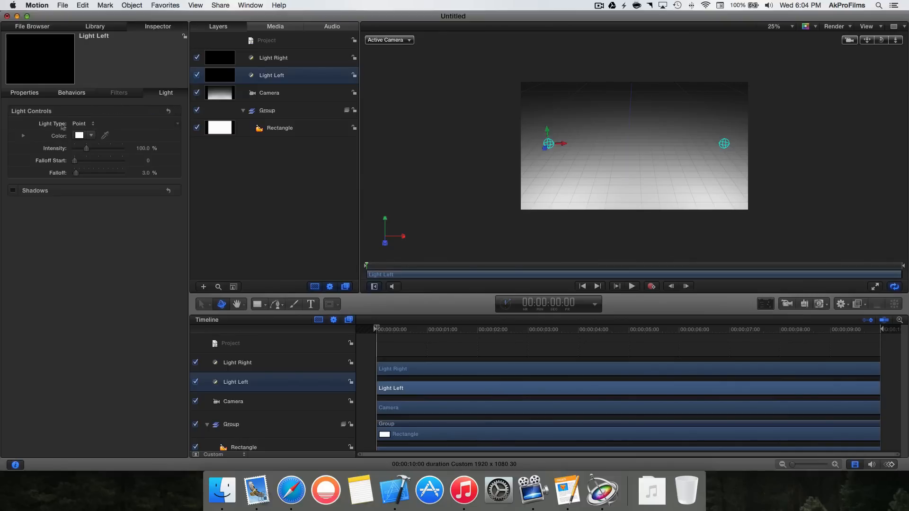
{"action": "left_click", "coordinate": [91, 136]}
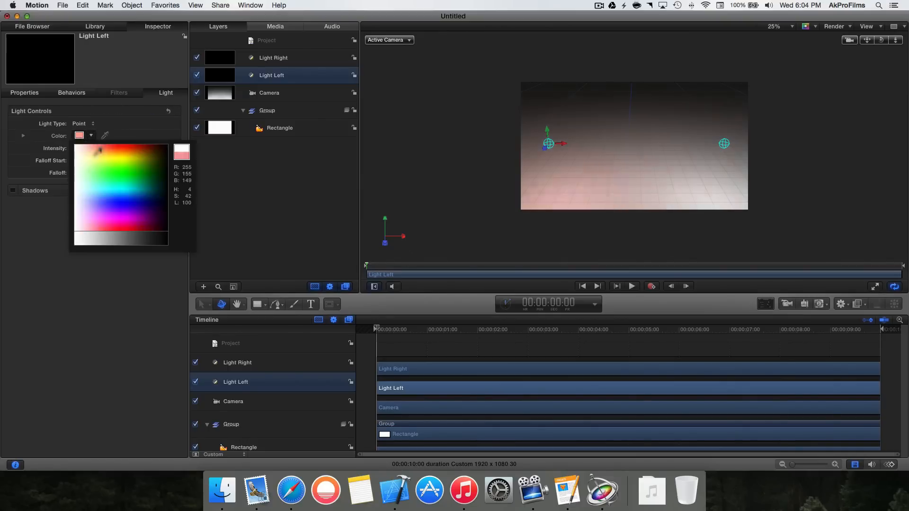
{"action": "left_click", "coordinate": [108, 186]}
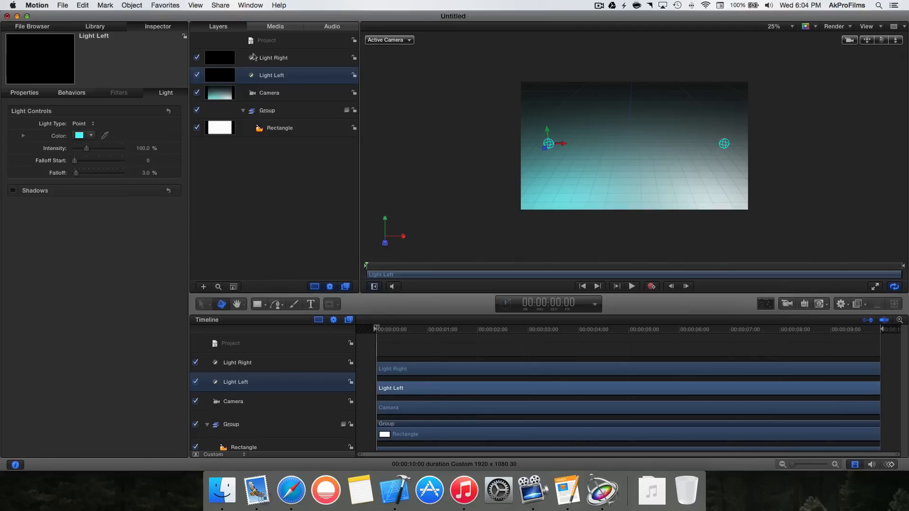
Change the color of Light Right to blue
{"action": "left_click", "coordinate": [269, 59]}
{"action": "left_click", "coordinate": [91, 136]}
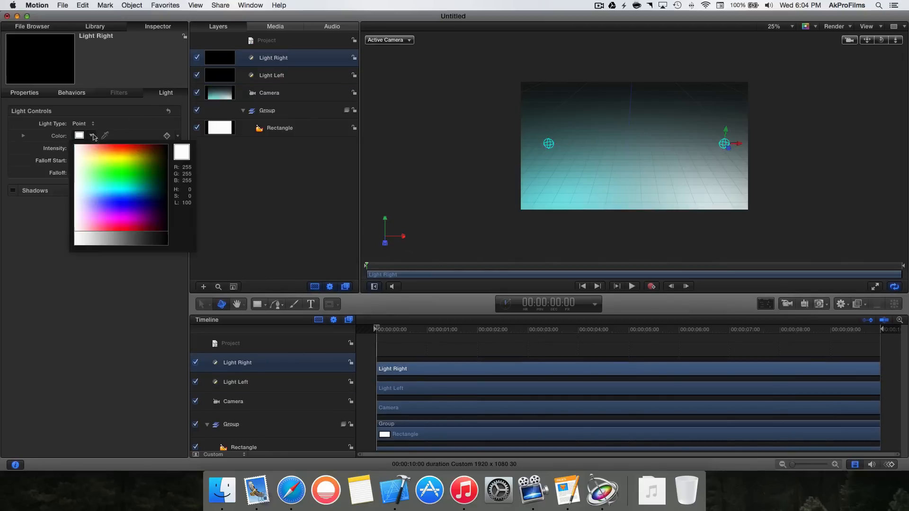
{"action": "left_click", "coordinate": [120, 192]}
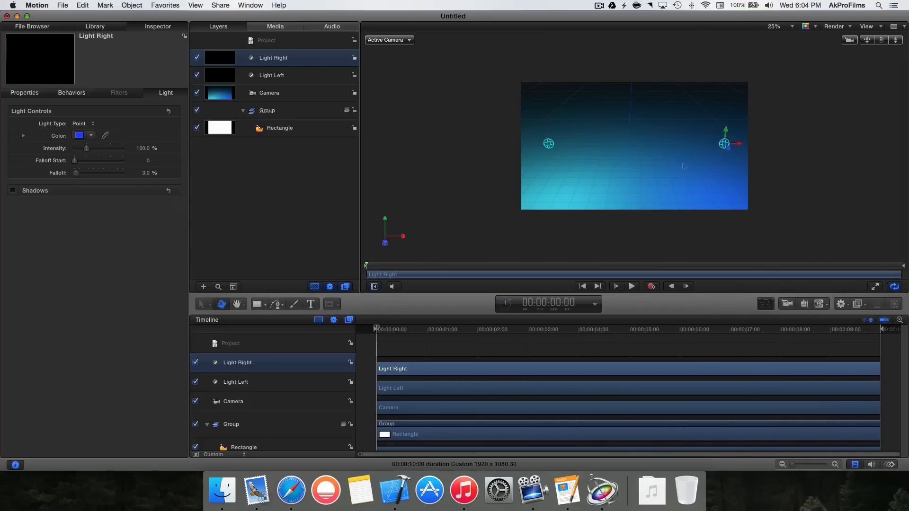
Deselect all objects and orbit the scene camera slightly to a lower angle over the floor
{"action": "left_click", "coordinate": [784, 67]}
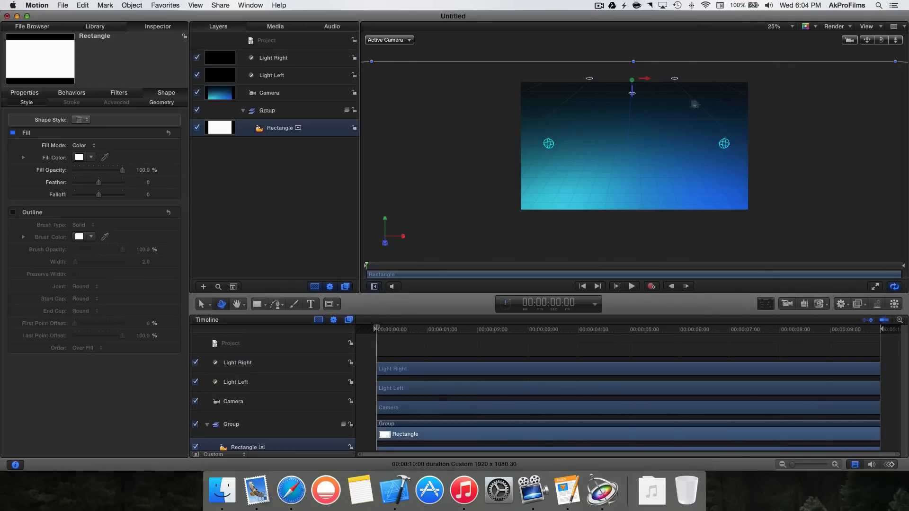
{"action": "left_click", "coordinate": [515, 60]}
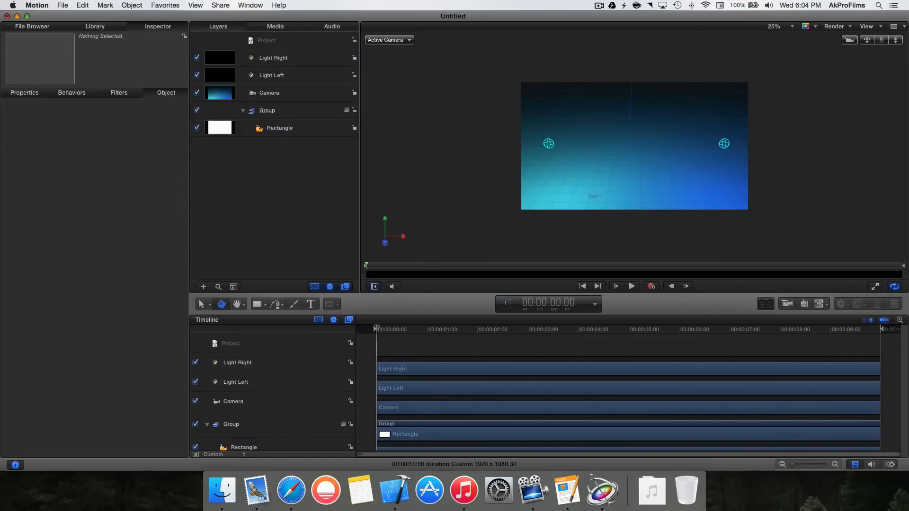
{"action": "mouse_move", "coordinate": [884, 43]}
{"action": "left_mouse_down"}
{"action": "mouse_move", "coordinate": [876, 63]}
{"action": "mouse_move", "coordinate": [892, 65]}
{"action": "mouse_move", "coordinate": [884, 46]}
{"action": "left_mouse_up"}
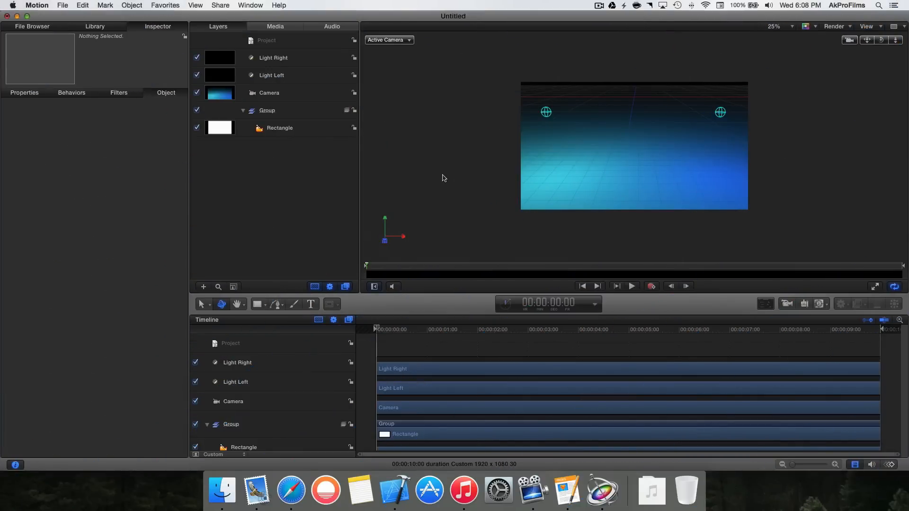
Add a text object reading "AkProFilms" to the scene
{"action": "left_click", "coordinate": [311, 304]}
{"action": "left_click", "coordinate": [562, 145]}
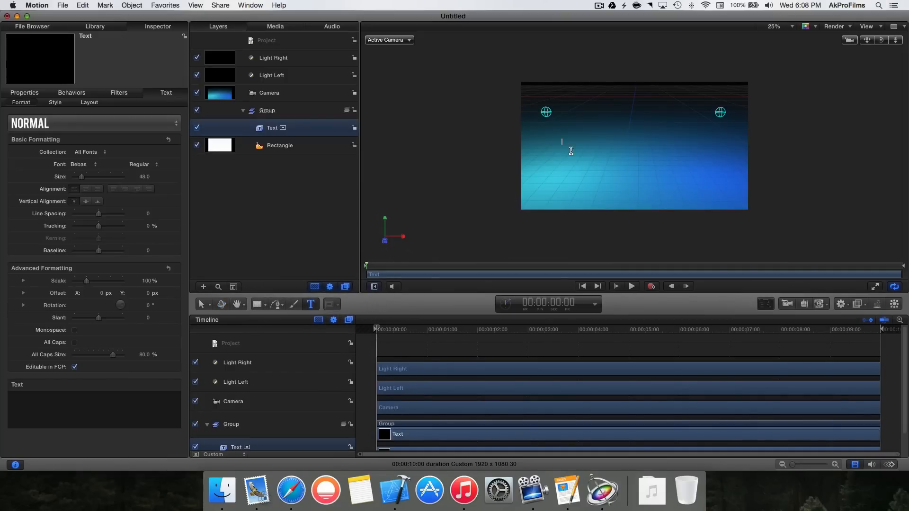
{"action": "type", "text": "AkProFilms"}
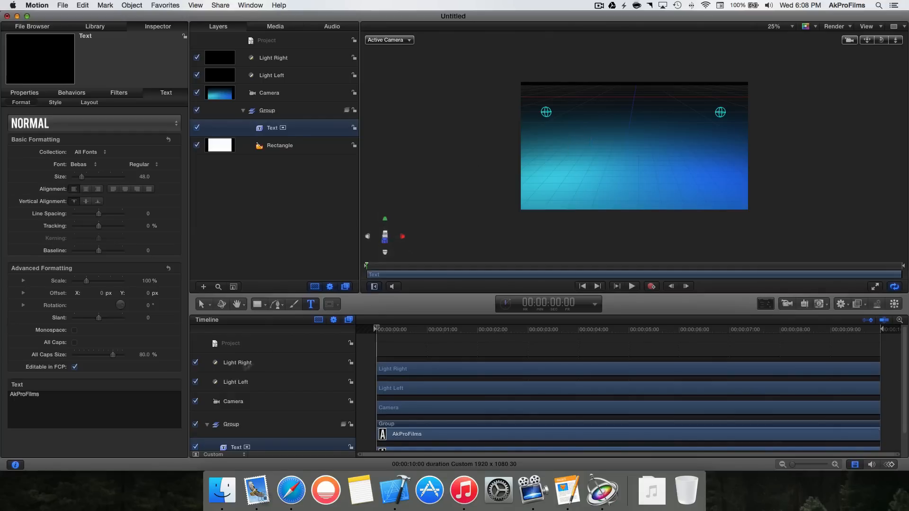
{"action": "left_click", "coordinate": [73, 395]}
{"action": "key", "text": "super+a"}
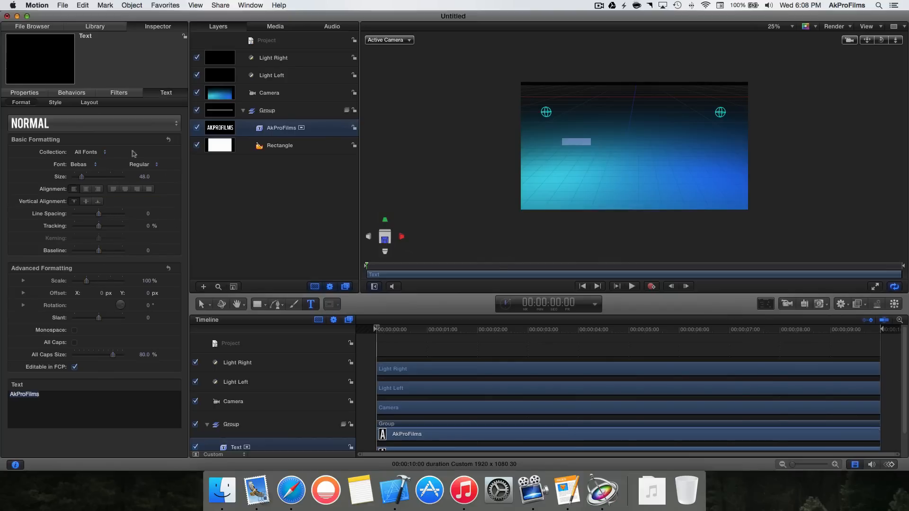
{"action": "left_click", "coordinate": [462, 173]}
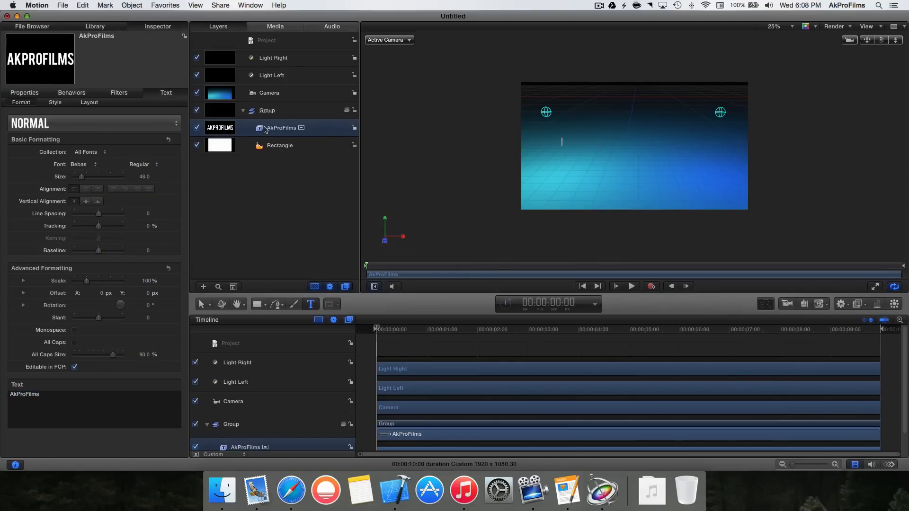
Move the AkProFilms text out of the floor's group into its own new group and name that group Text
{"action": "left_click_drag", "start_coordinate": [265, 129], "coordinate": [264, 192]}
{"action": "left_click", "coordinate": [292, 59]}
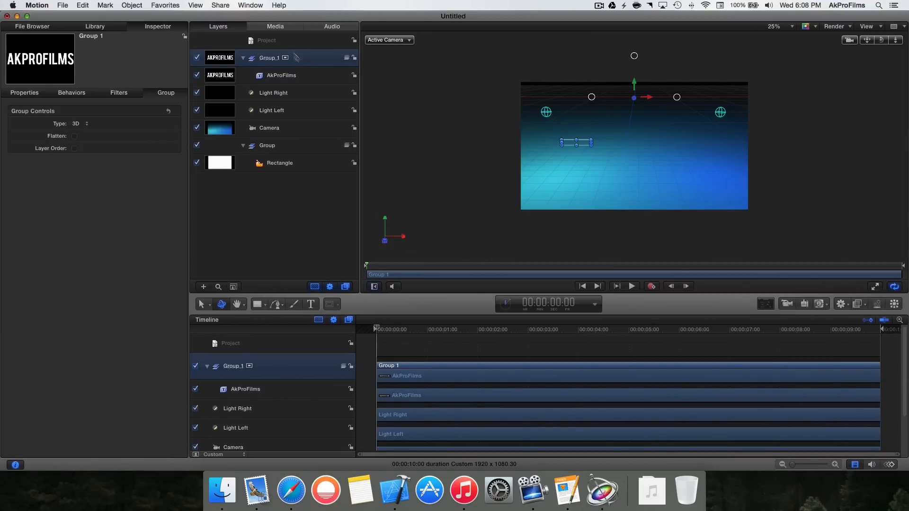
{"action": "double_click", "coordinate": [295, 63]}
{"action": "left_click_drag", "start_coordinate": [300, 55], "coordinate": [222, 53]}
{"action": "type", "text": "Text"}
{"action": "key", "text": "Return"}
Rename the group containing the rectangle as Floor
{"action": "left_click", "coordinate": [289, 148]}
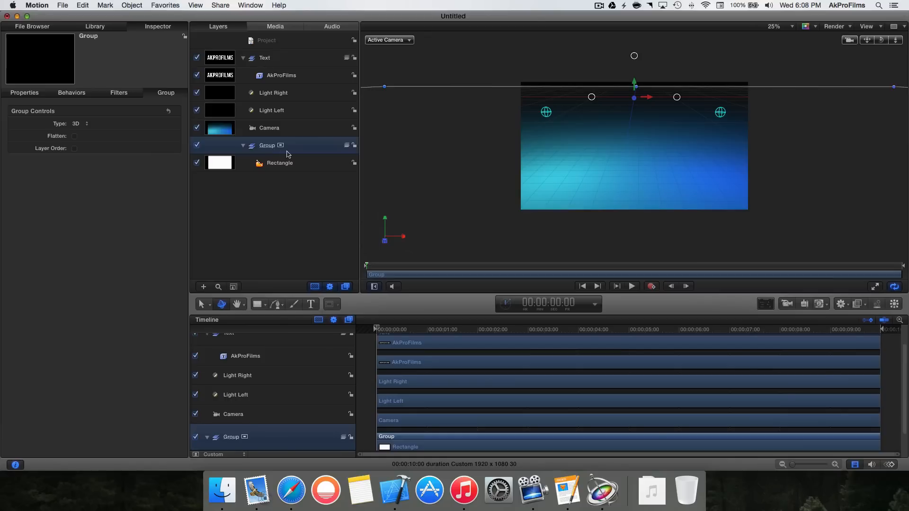
{"action": "double_click", "coordinate": [287, 151]}
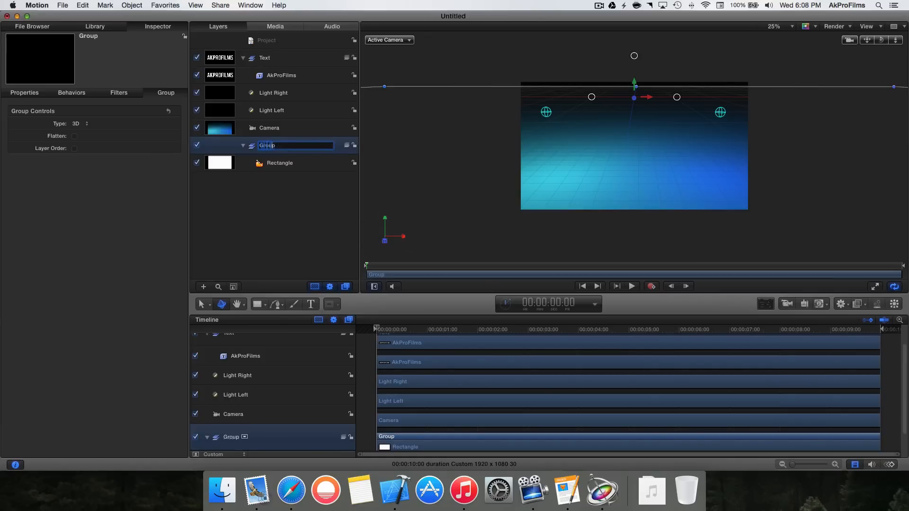
{"action": "type", "text": "Gro"}
{"action": "type", "text": "or"}
{"action": "key", "text": "Return"}
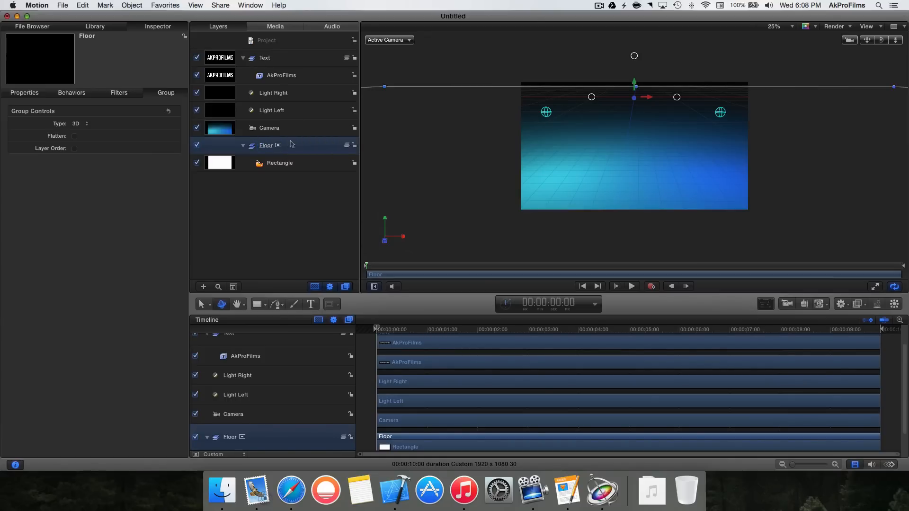
Reorder the Text group so it sits below the Camera and directly above the Floor group
{"action": "left_click", "coordinate": [280, 58]}
{"action": "left_click_drag", "start_coordinate": [292, 59], "coordinate": [287, 137]}
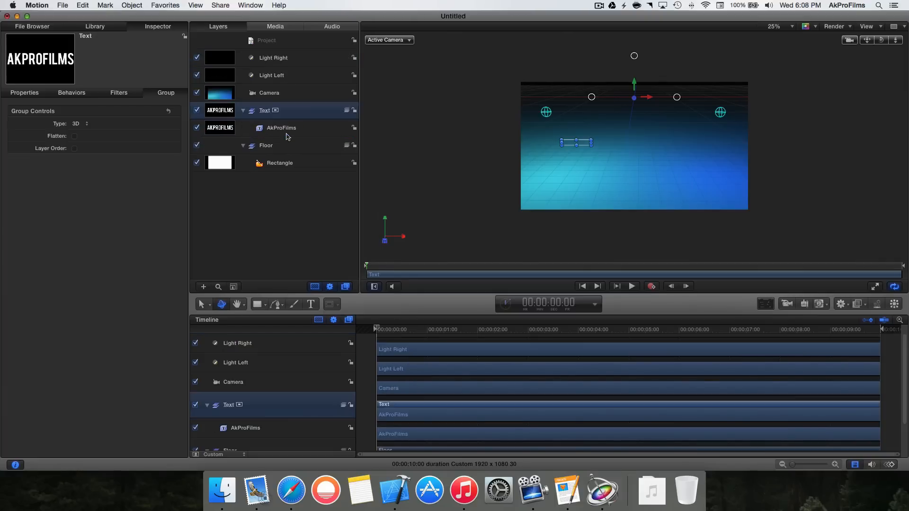
{"action": "left_click", "coordinate": [421, 122]}
Reposition the AkProFilms text near the middle of the frame and set it deeper in the scene, where the lights illuminate it
{"action": "left_click", "coordinate": [307, 127]}
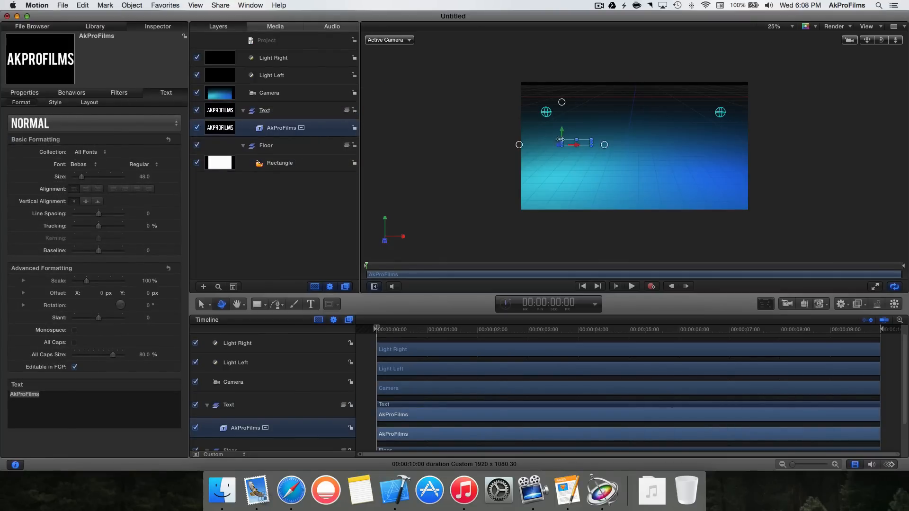
{"action": "left_click_drag", "start_coordinate": [563, 135], "coordinate": [439, 122]}
{"action": "left_click_drag", "start_coordinate": [469, 95], "coordinate": [588, 154]}
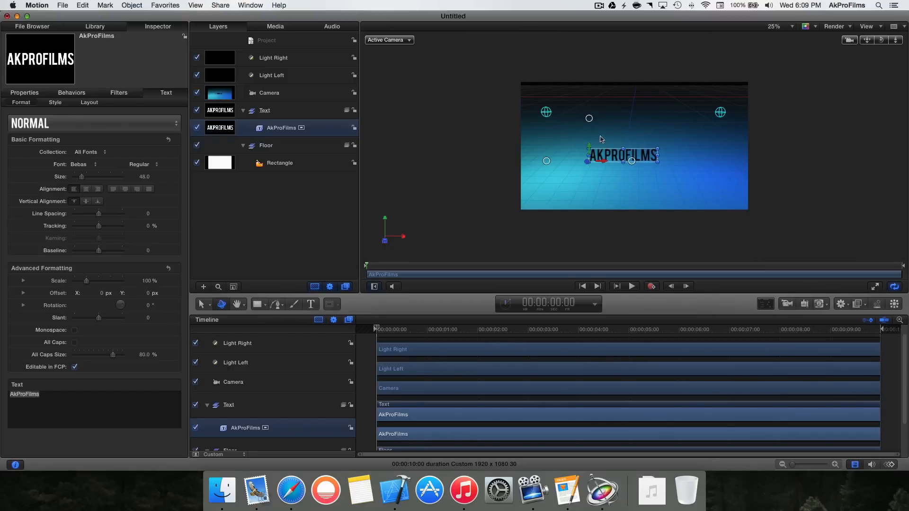
{"action": "left_click_drag", "start_coordinate": [587, 164], "coordinate": [608, 139]}
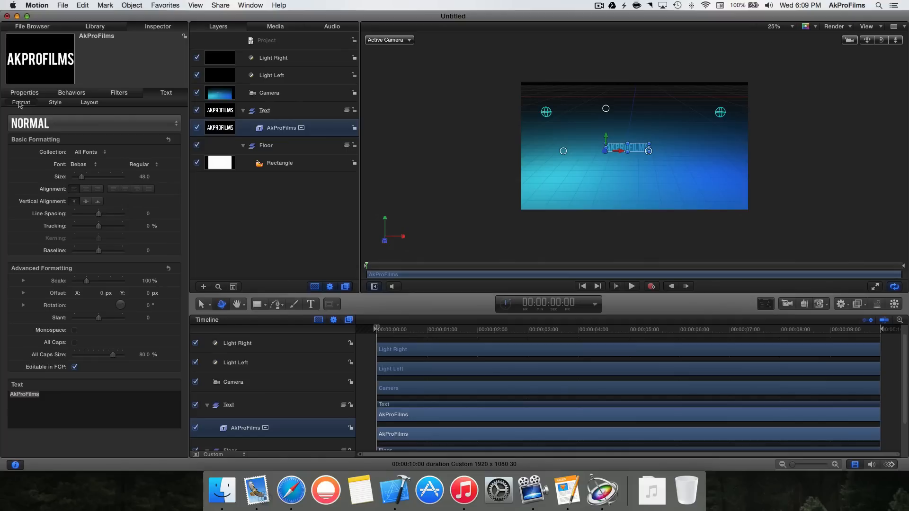
Enlarge the AkProFilms text to a font size of 239
{"action": "left_click_drag", "start_coordinate": [82, 179], "coordinate": [122, 179]}
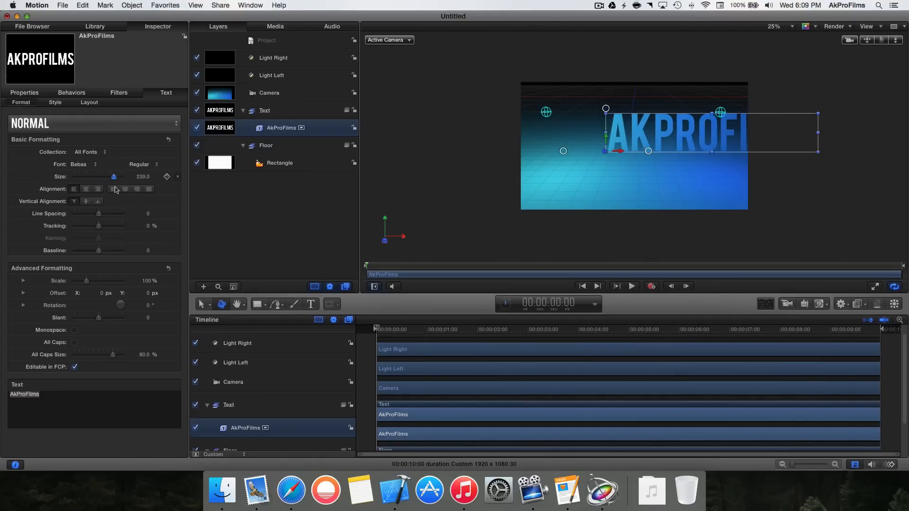
{"action": "left_click", "coordinate": [284, 205]}
{"action": "left_click", "coordinate": [282, 129]}
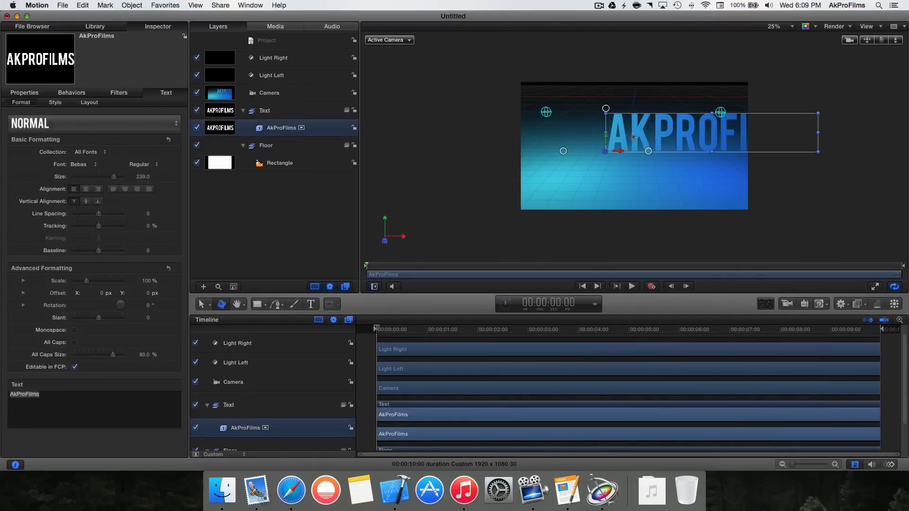
Shift the enlarged text along the X axis until the whole word is centered in the frame, and deselect everything
{"action": "left_click_drag", "start_coordinate": [624, 154], "coordinate": [519, 142]}
{"action": "left_click", "coordinate": [432, 129]}
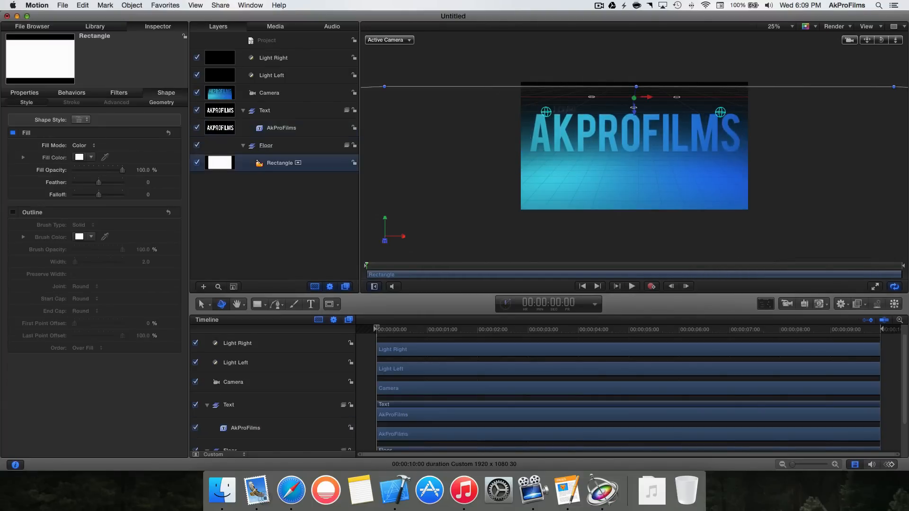
{"action": "left_click", "coordinate": [787, 77]}
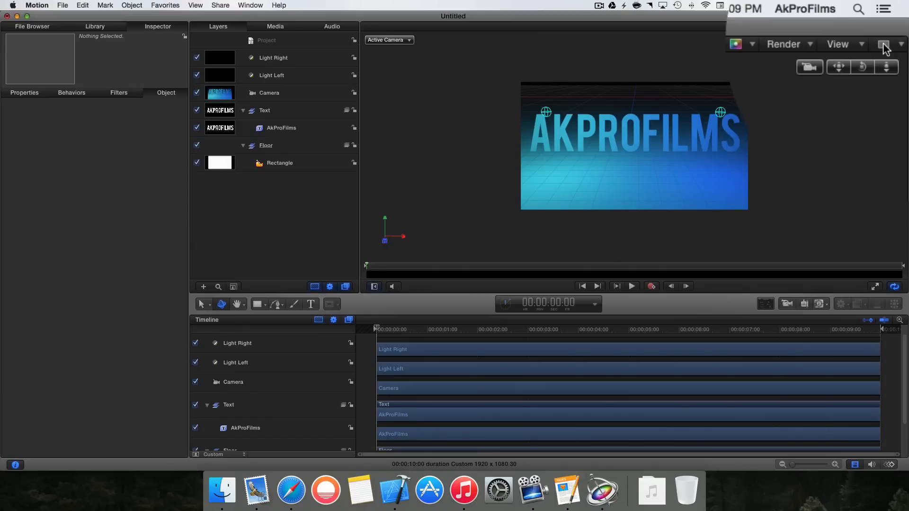
Split the canvas into two side-by-side views and set the second one to Perspective
{"action": "left_click", "coordinate": [883, 44]}
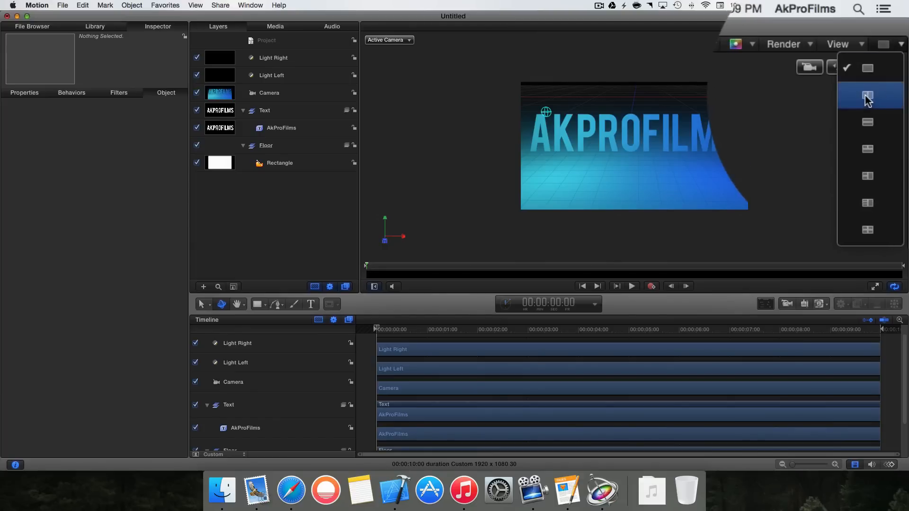
{"action": "left_click", "coordinate": [878, 96]}
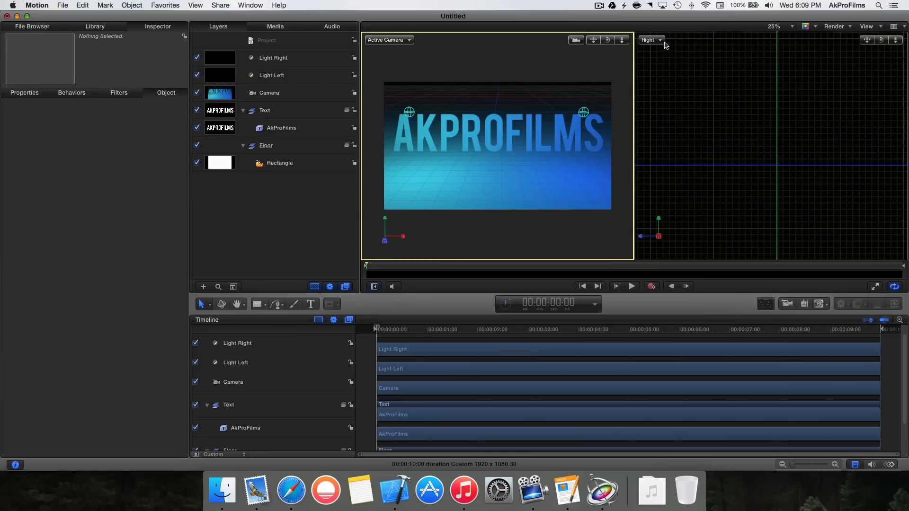
{"action": "left_click", "coordinate": [661, 40]}
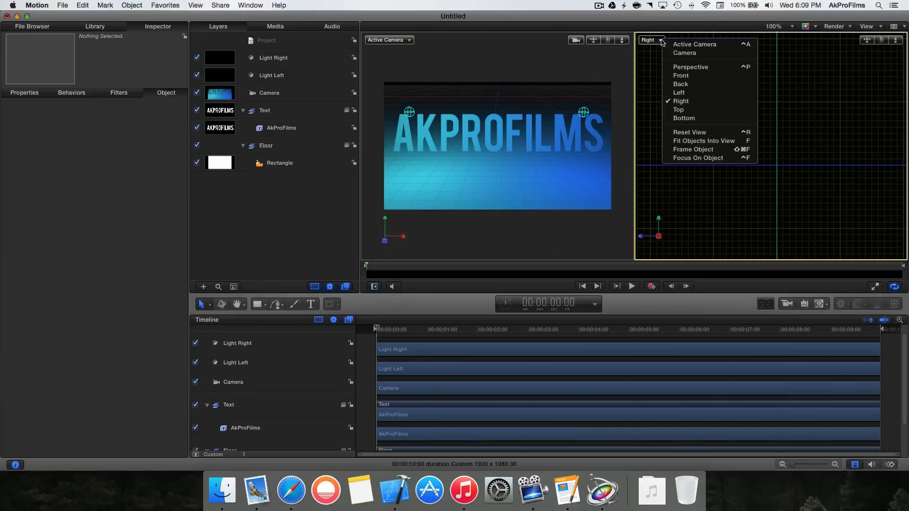
{"action": "left_click", "coordinate": [688, 67]}
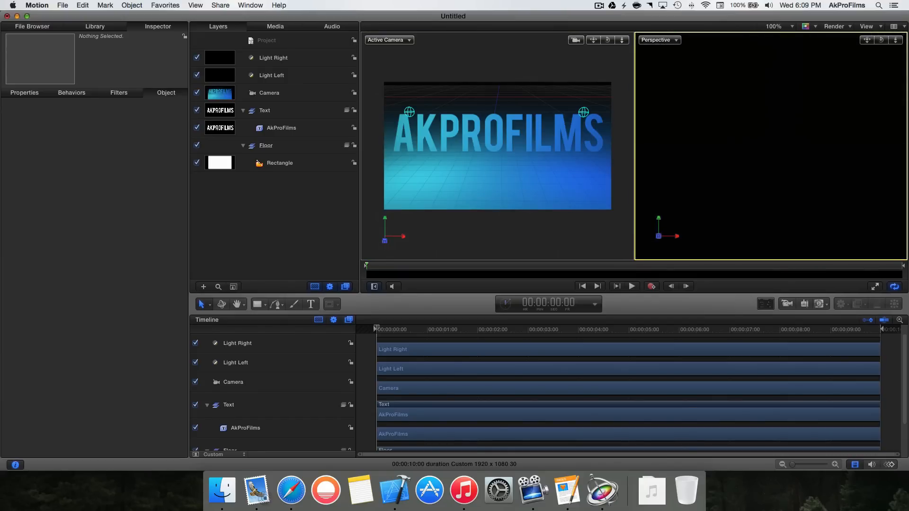
Dolly and orbit the Perspective view to examine the text, lights, camera and floor from an angle
{"action": "left_click", "coordinate": [895, 40]}
{"action": "left_click_drag", "start_coordinate": [895, 40], "coordinate": [816, 40]}
{"action": "left_click_drag", "start_coordinate": [885, 42], "coordinate": [842, 116]}
{"action": "left_click_drag", "start_coordinate": [882, 40], "coordinate": [802, 60]}
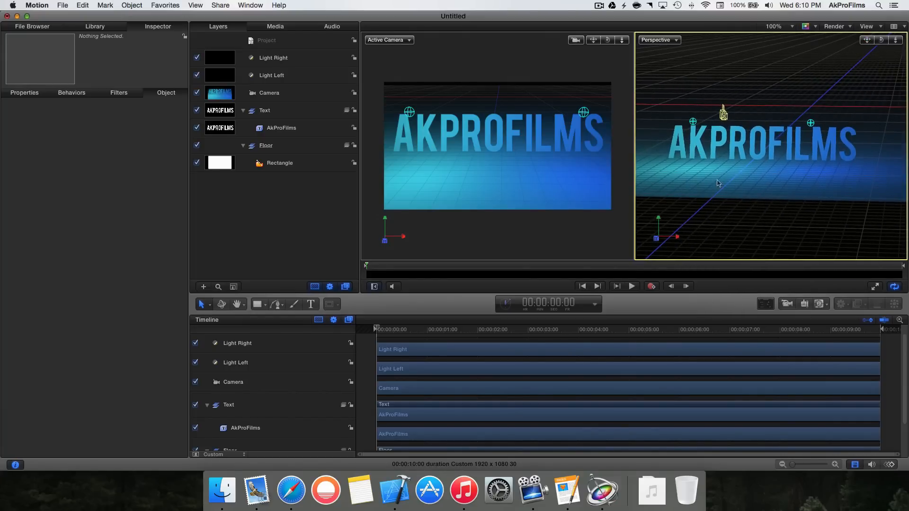
Set the AkProFilms text's X, Y and Z rotation to 0°
{"action": "left_click", "coordinate": [265, 135]}
{"action": "left_click", "coordinate": [34, 95]}
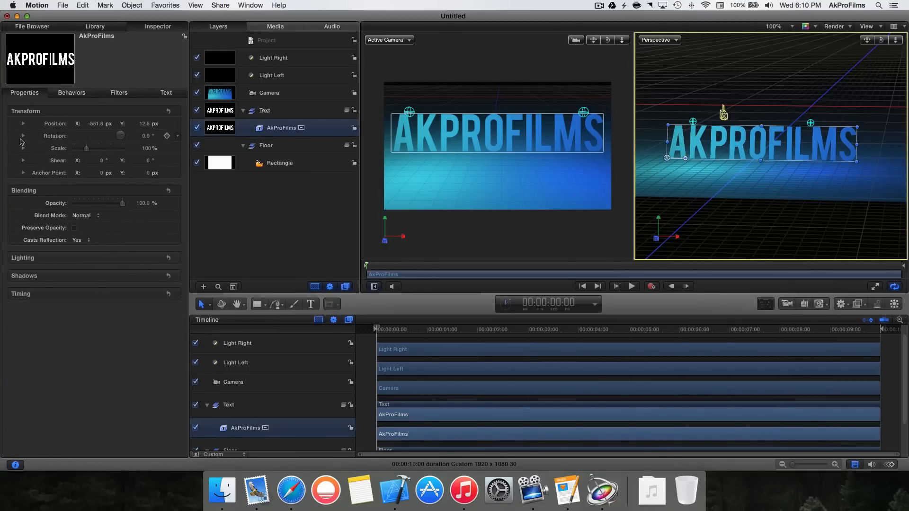
{"action": "left_click", "coordinate": [23, 136]}
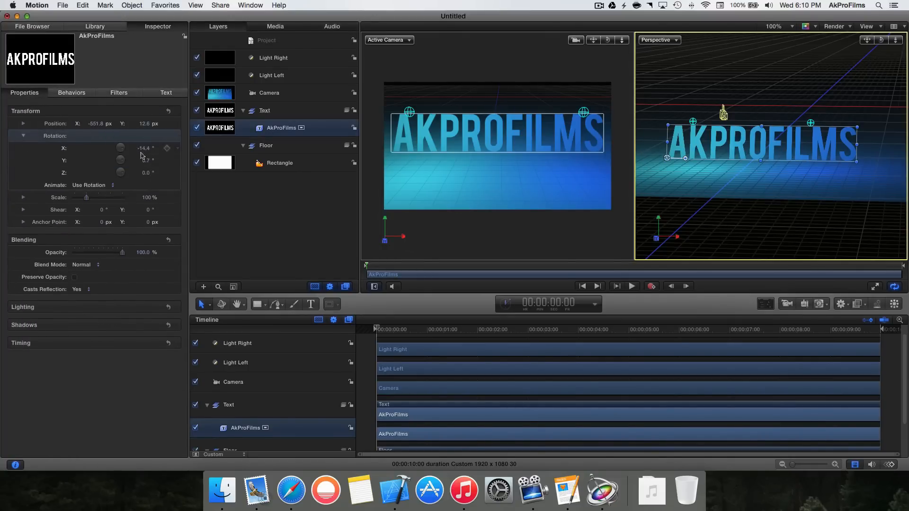
{"action": "type", "text": "0"}
{"action": "key", "text": "Return"}
{"action": "left_click", "coordinate": [146, 163]}
{"action": "type", "text": "0"}
{"action": "key", "text": "Return"}
{"action": "type", "text": "0"}
{"action": "key", "text": "Return"}
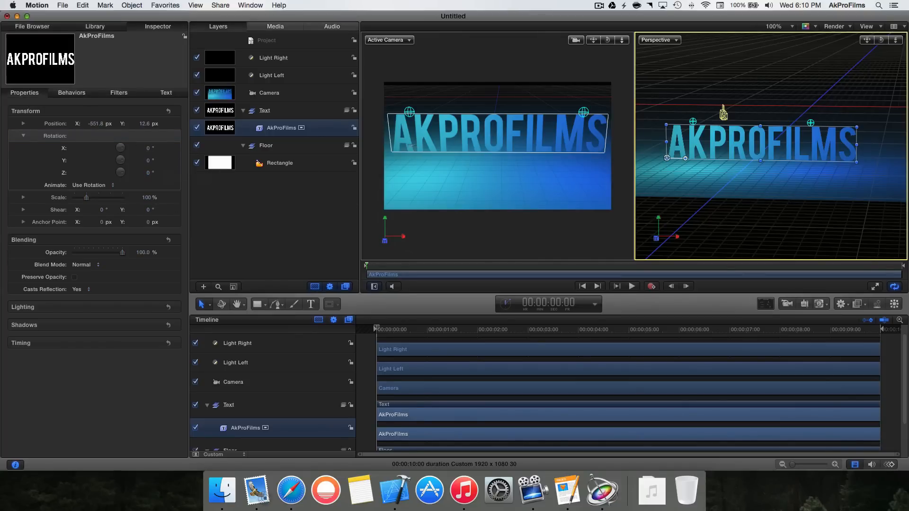
Orbit the Active Camera view so the AkProFilms text is seen at an angle from the side, and deselect everything
{"action": "left_click", "coordinate": [383, 66]}
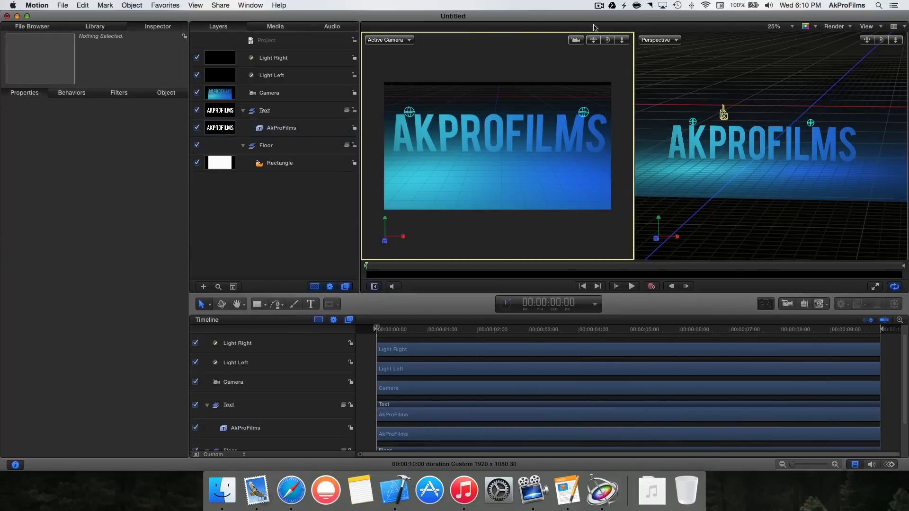
{"action": "left_click_drag", "start_coordinate": [608, 40], "coordinate": [577, 49]}
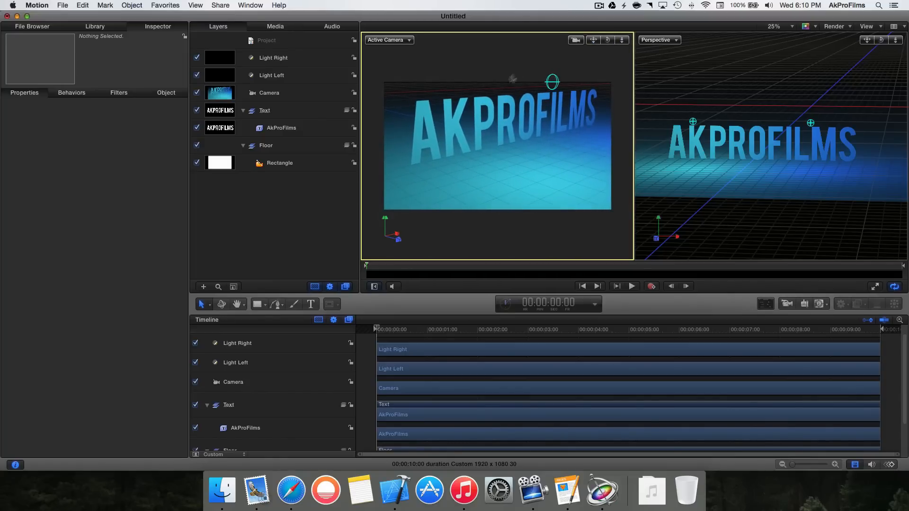
{"action": "left_click", "coordinate": [477, 110]}
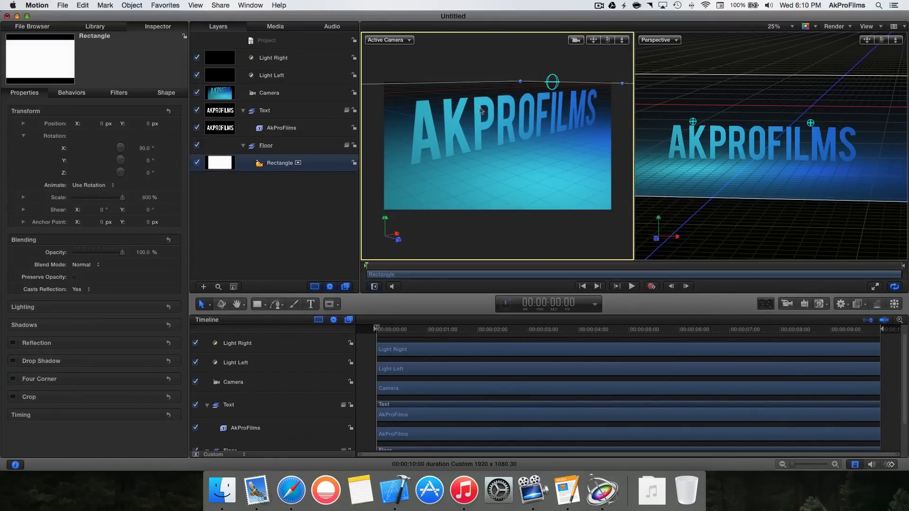
{"action": "left_click", "coordinate": [329, 200]}
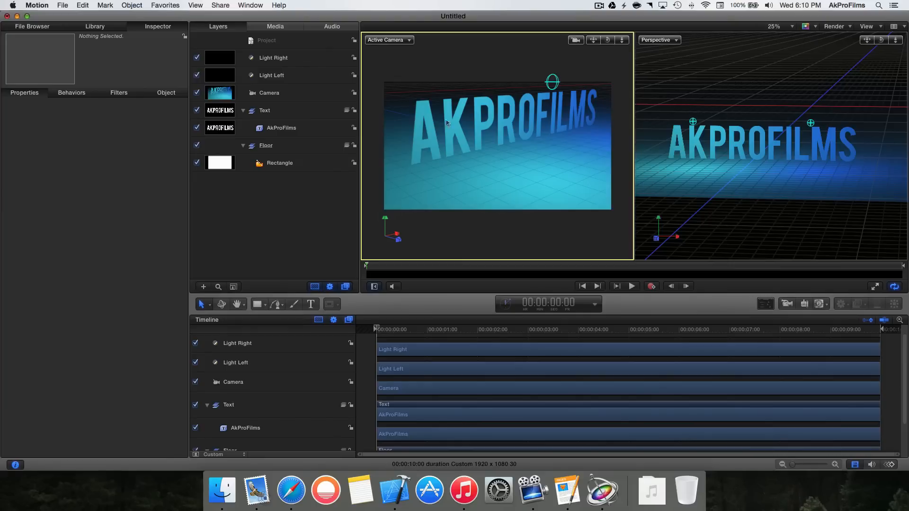
Replicate the AkProFilms text, and look up the Replicate command by searching the help for "replic"
{"action": "left_click", "coordinate": [303, 135]}
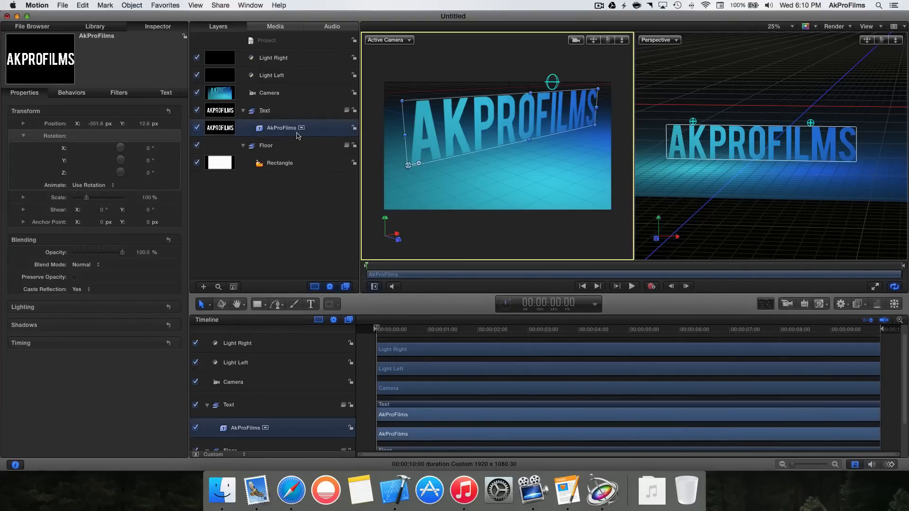
{"action": "key", "text": "l"}
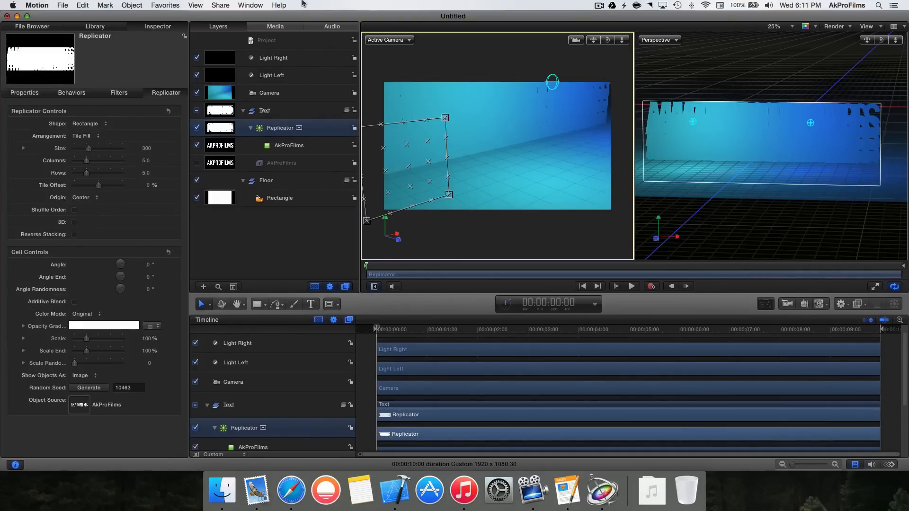
{"action": "left_click", "coordinate": [279, 5]}
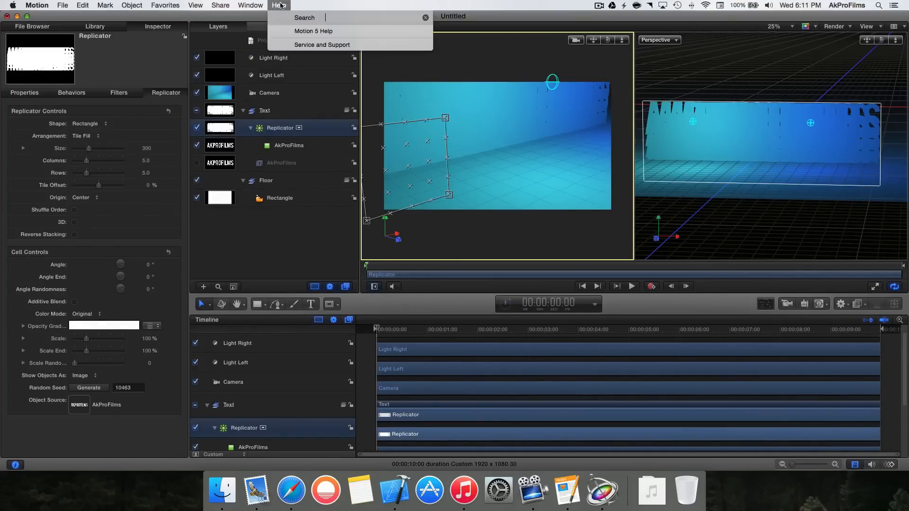
{"action": "type", "text": "replic"}
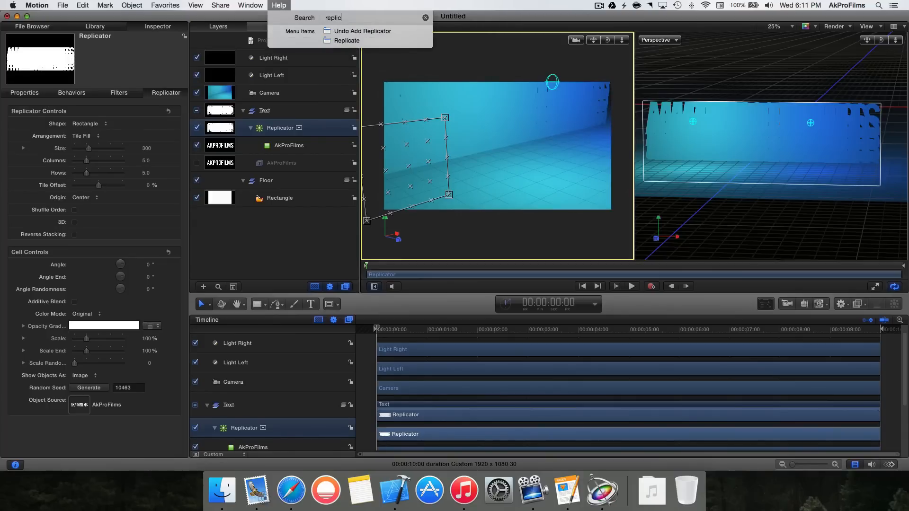
{"action": "mouse_move", "coordinate": [340, 45]}
{"action": "left_click", "coordinate": [317, 224]}
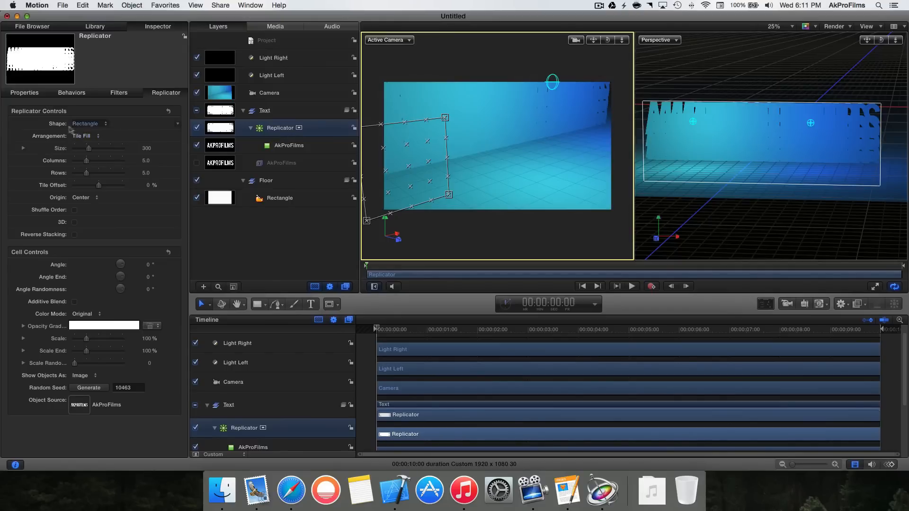
Change the Replicator's shape to Line
{"action": "left_click", "coordinate": [100, 125]}
{"action": "left_click", "coordinate": [87, 116]}
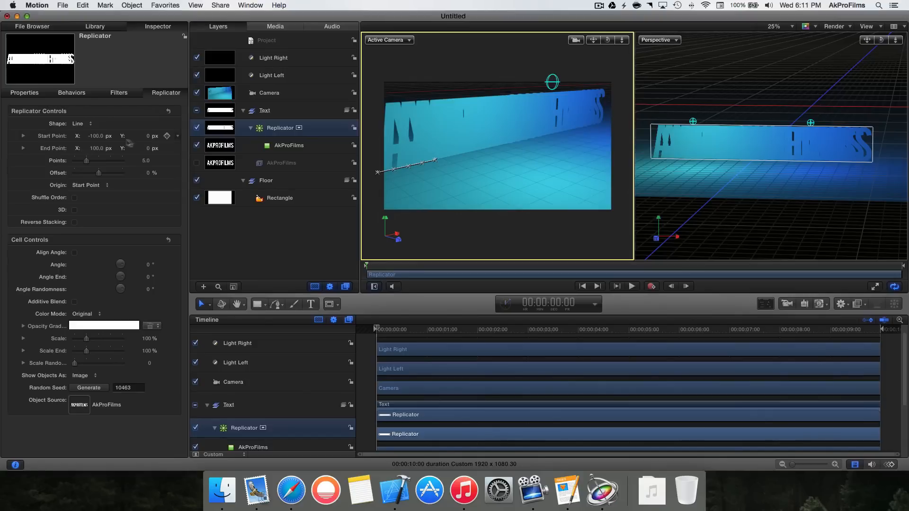
{"action": "left_click", "coordinate": [97, 136]}
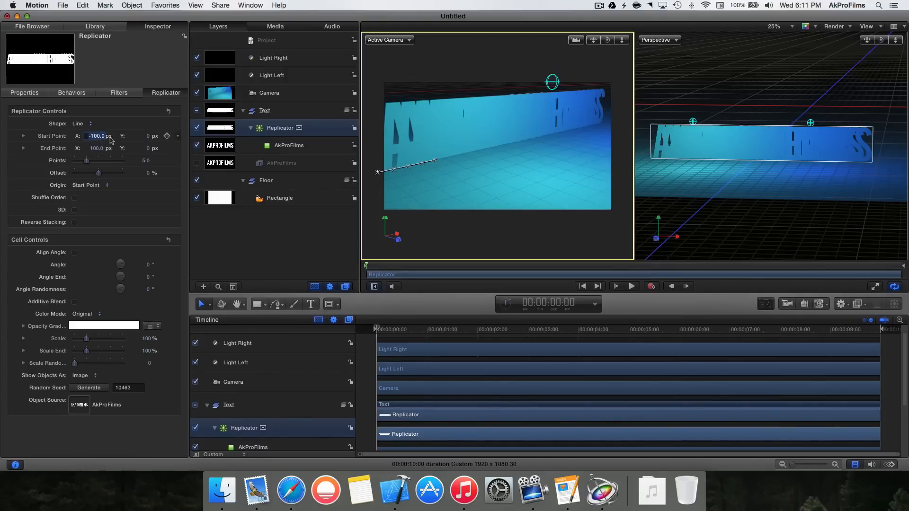
{"action": "left_click", "coordinate": [87, 124]}
{"action": "left_click", "coordinate": [53, 139]}
Set the X values of the Replicator's start and end points to 0 px, with 3D enabled
{"action": "type", "text": "-200"}
{"action": "key", "text": "Return"}
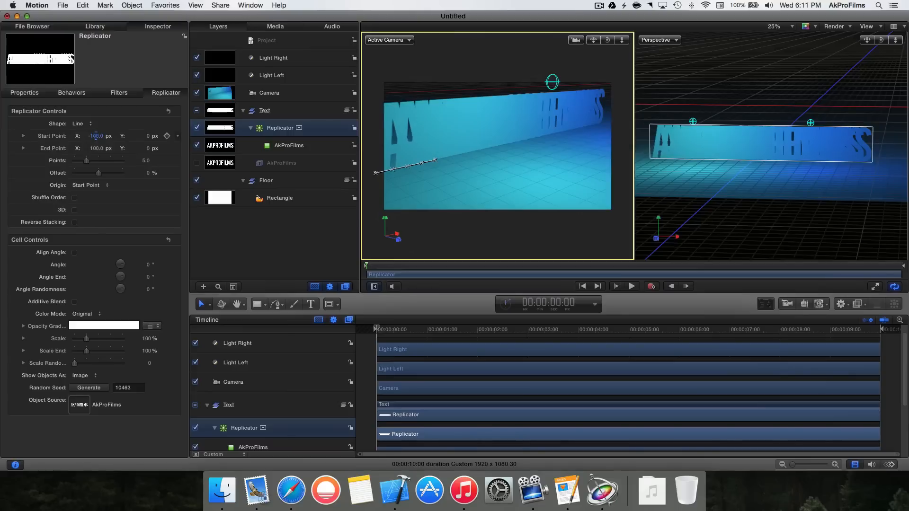
{"action": "type", "text": "0"}
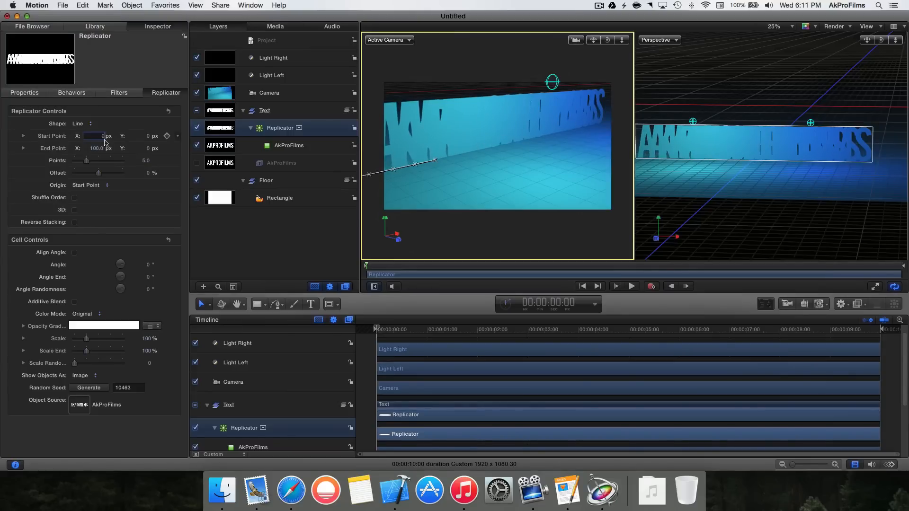
{"action": "key", "text": "Return"}
{"action": "type", "text": "0"}
{"action": "key", "text": "Return"}
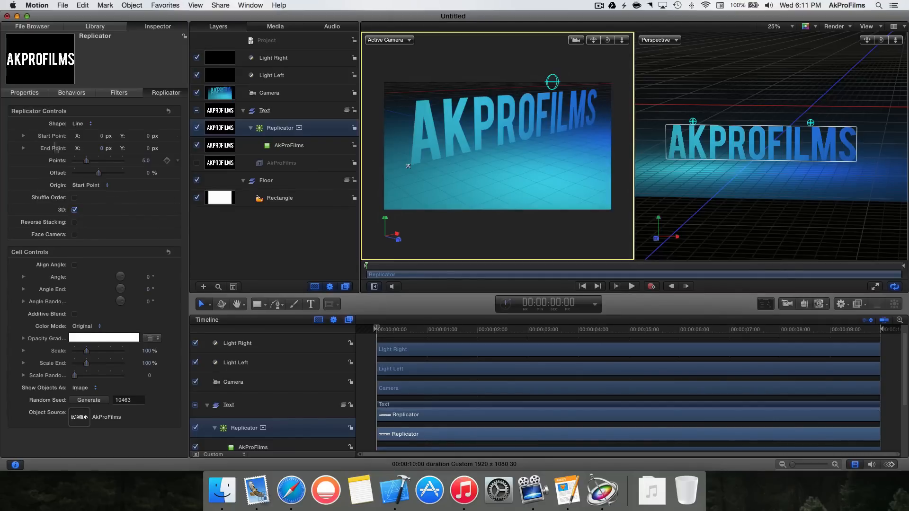
Set the Z value of the Replicator's start point to -75 px
{"action": "left_click", "coordinate": [23, 136]}
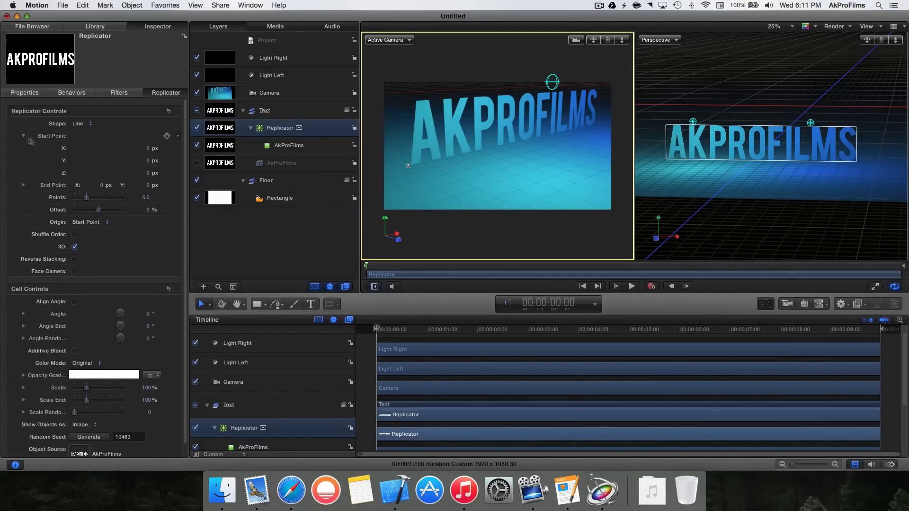
{"action": "left_click", "coordinate": [149, 174]}
{"action": "type", "text": "-75"}
{"action": "key", "text": "Return"}
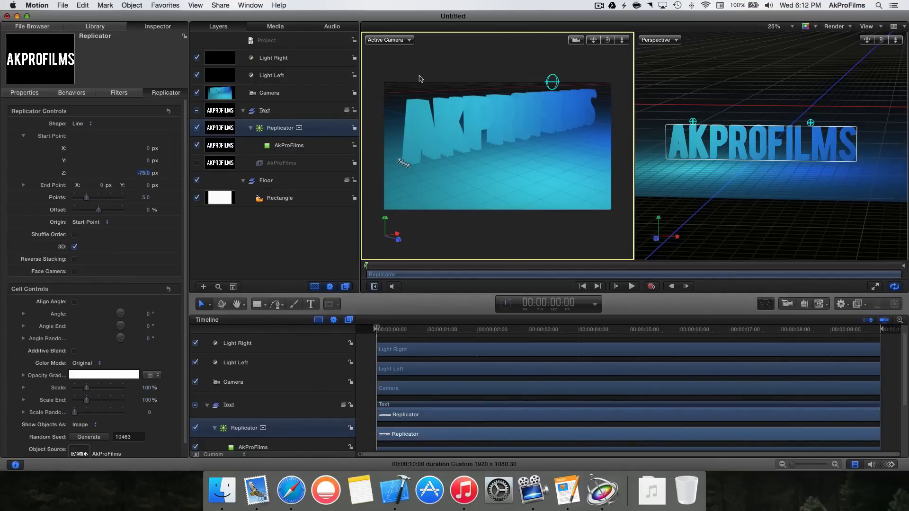
Give the original AkProFilms text layer a black outline with a width of 5
{"action": "left_click", "coordinate": [246, 145]}
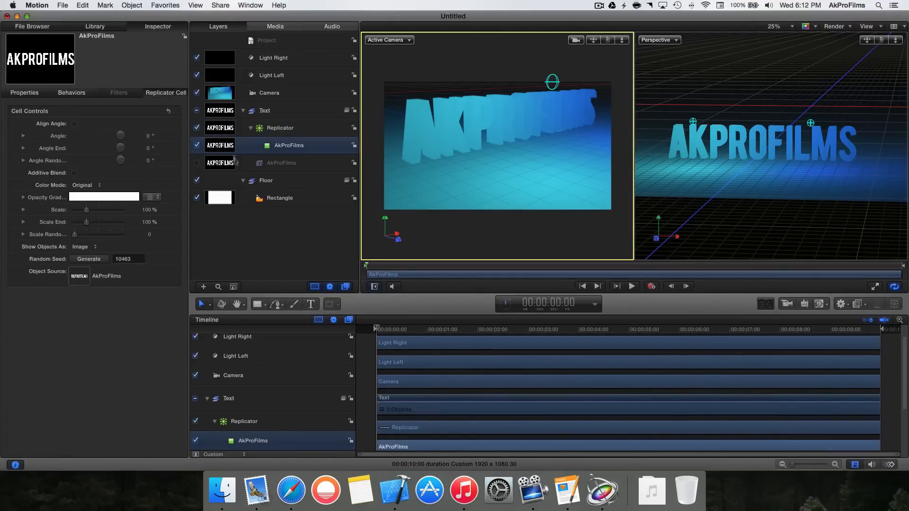
{"action": "left_click", "coordinate": [232, 162]}
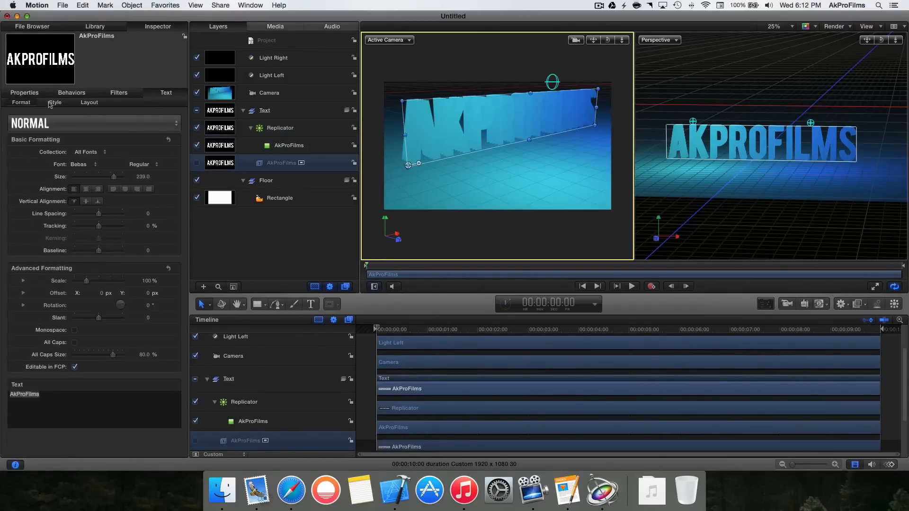
{"action": "left_click", "coordinate": [53, 103]}
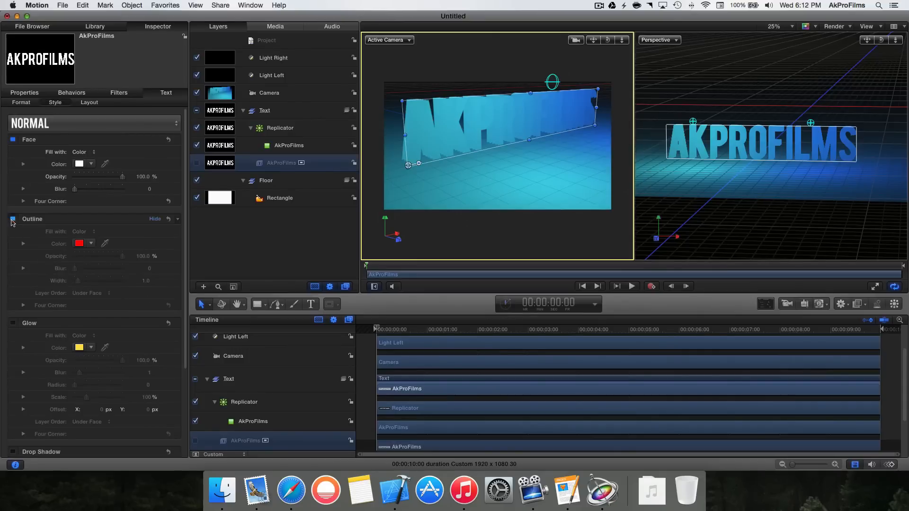
{"action": "left_click", "coordinate": [91, 244]}
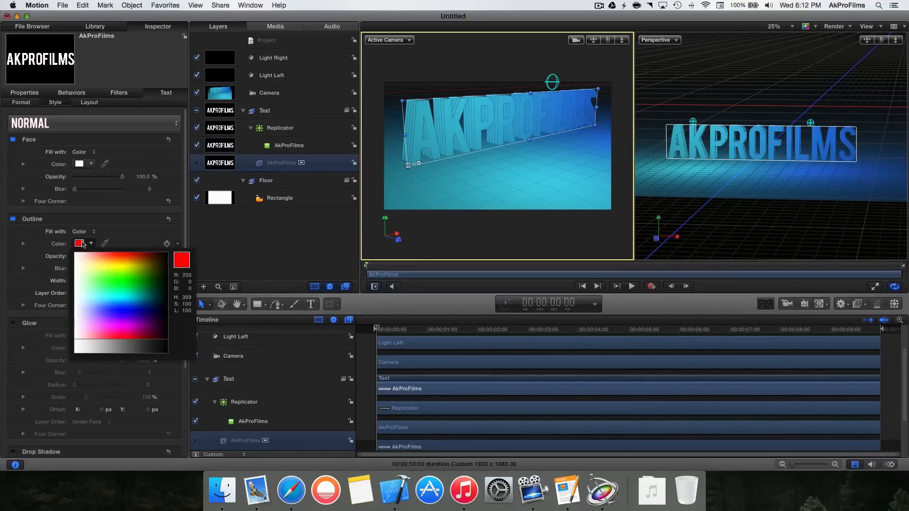
{"action": "left_click", "coordinate": [166, 345]}
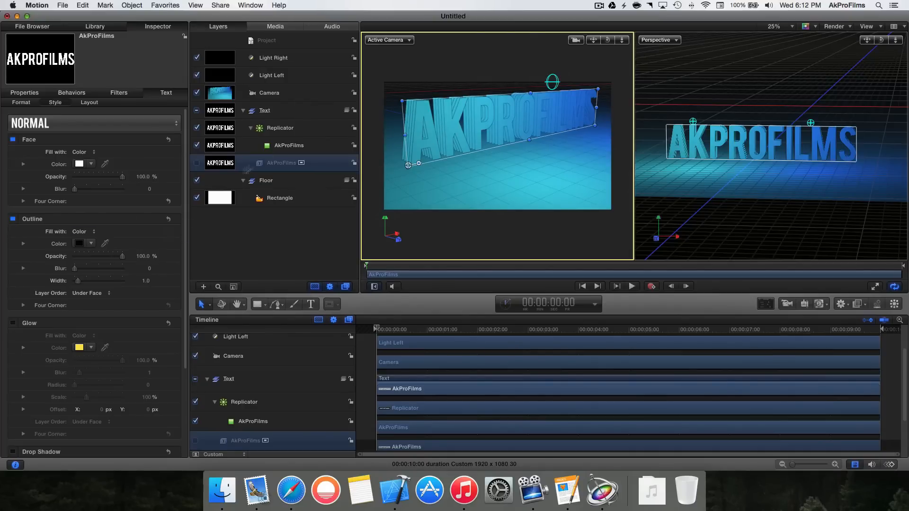
{"action": "left_click_drag", "start_coordinate": [82, 282], "coordinate": [95, 283]}
{"action": "left_click_drag", "start_coordinate": [96, 284], "coordinate": [93, 286]}
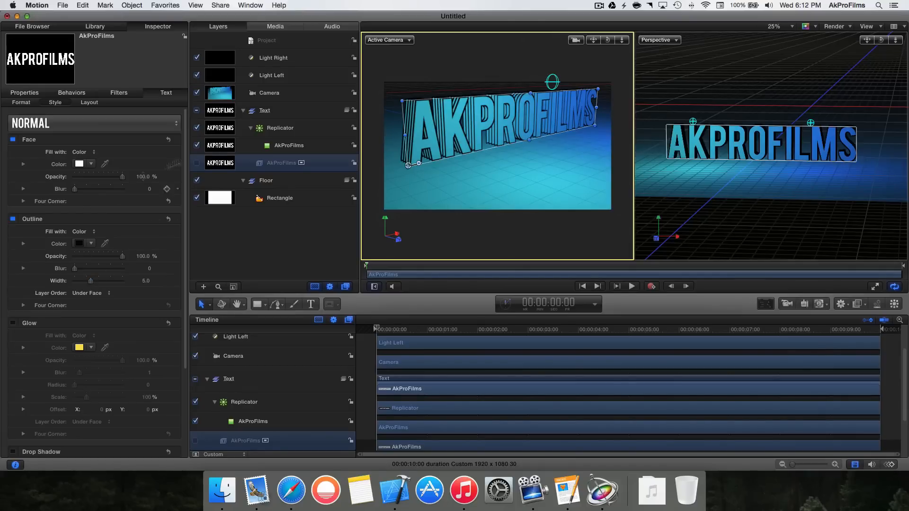
Reduce the Replicator's number of points to 1
{"action": "left_click", "coordinate": [253, 149]}
{"action": "left_click", "coordinate": [280, 128]}
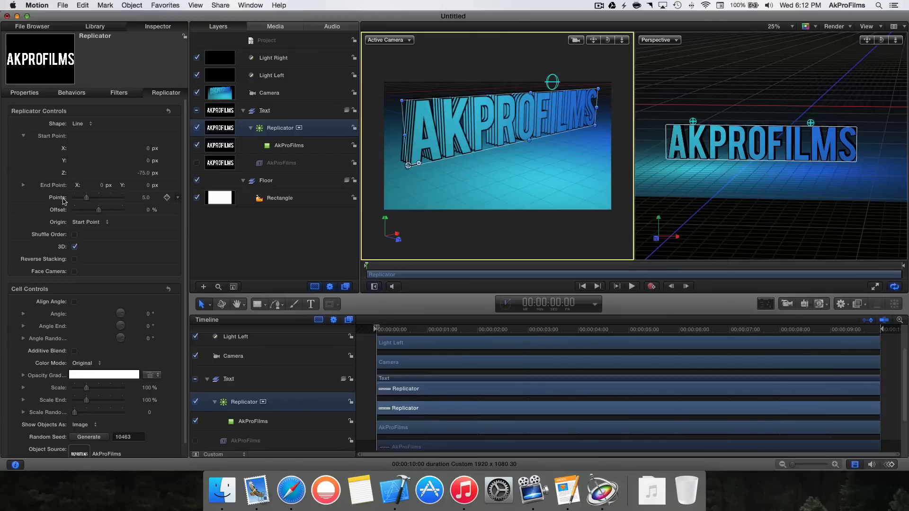
{"action": "mouse_move", "coordinate": [87, 199]}
{"action": "left_mouse_down"}
{"action": "mouse_move", "coordinate": [56, 202]}
{"action": "mouse_move", "coordinate": [77, 207]}
{"action": "left_mouse_up"}
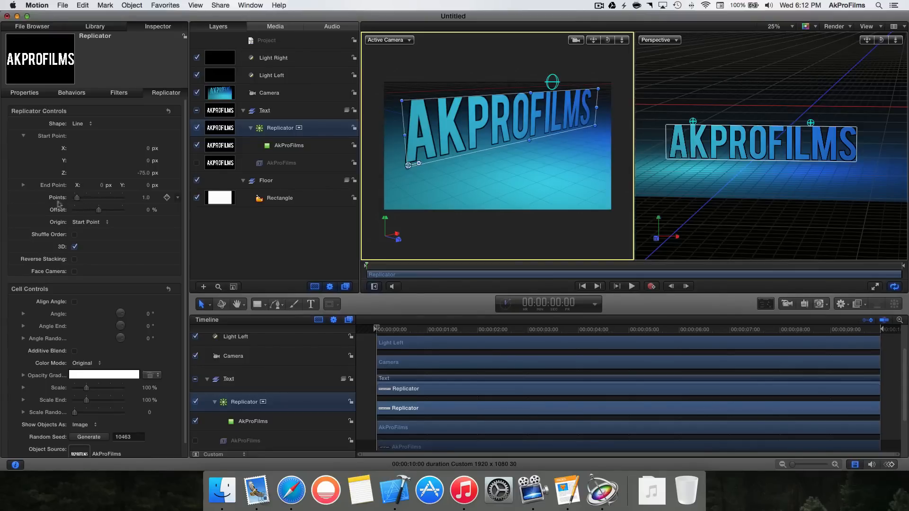
Try 75 points on the Replicator and return the number to 1
{"action": "left_click", "coordinate": [147, 199]}
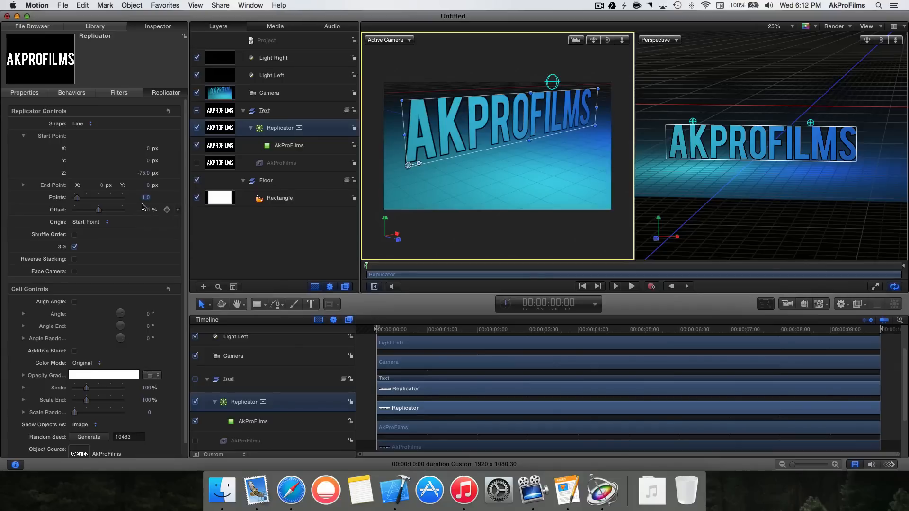
{"action": "type", "text": "75"}
{"action": "key", "text": "Return"}
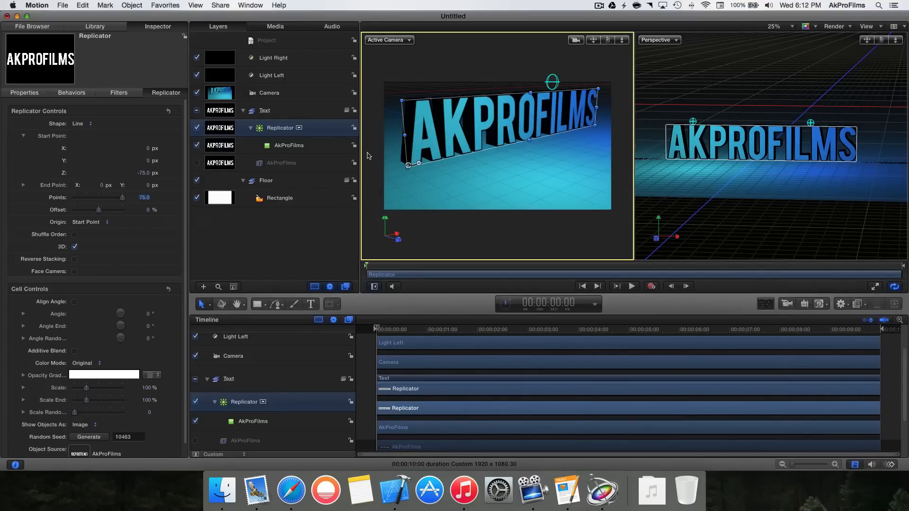
{"action": "type", "text": "1"}
{"action": "key", "text": "Return"}
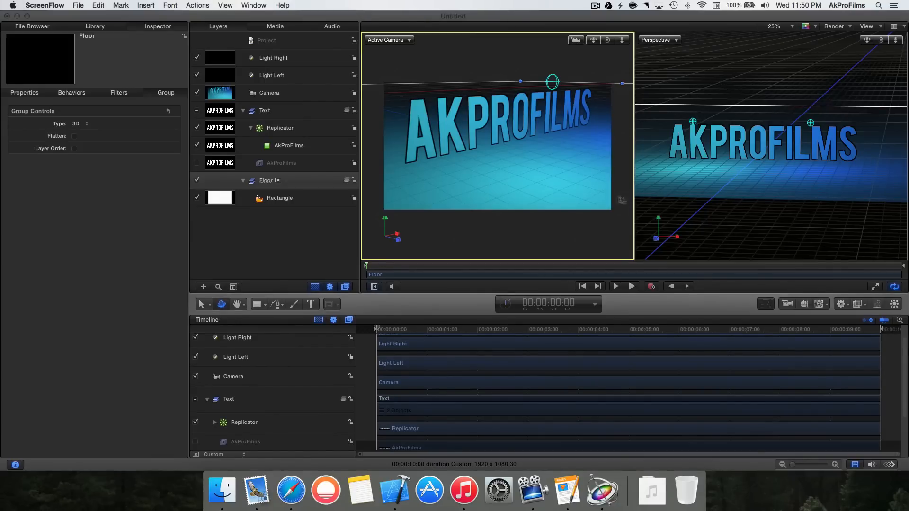
Collapse the Text and Floor groups in the timeline
{"action": "scroll", "coordinate": [244, 420], "scroll_direction": "down", "scroll_amount": 3}
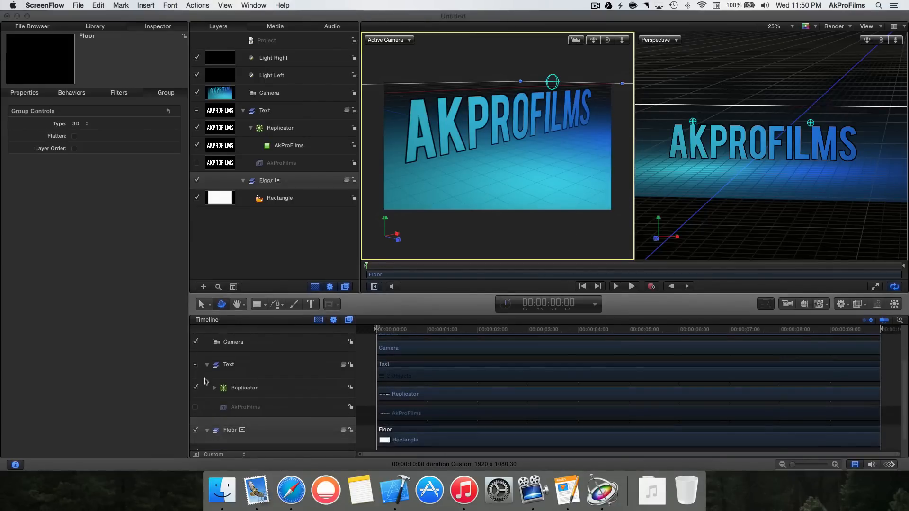
{"action": "left_click", "coordinate": [207, 367]}
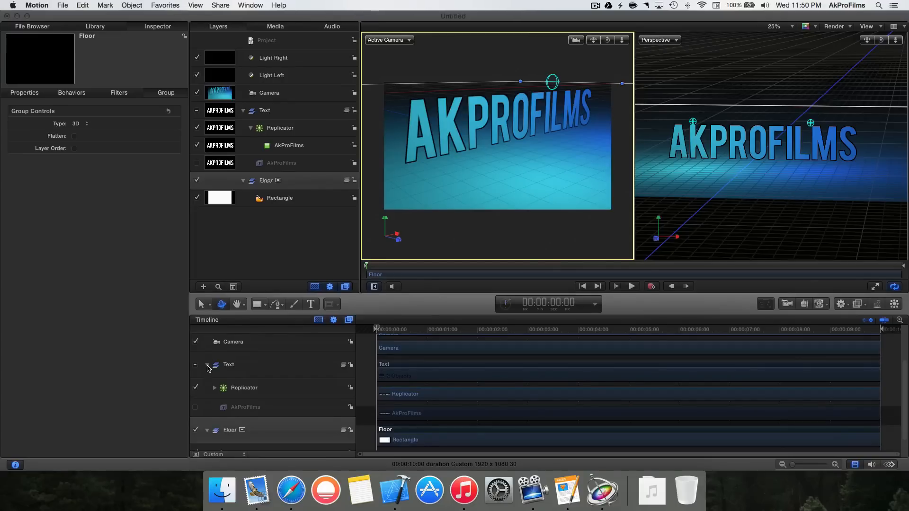
{"action": "left_click", "coordinate": [206, 365]}
{"action": "left_click", "coordinate": [207, 418]}
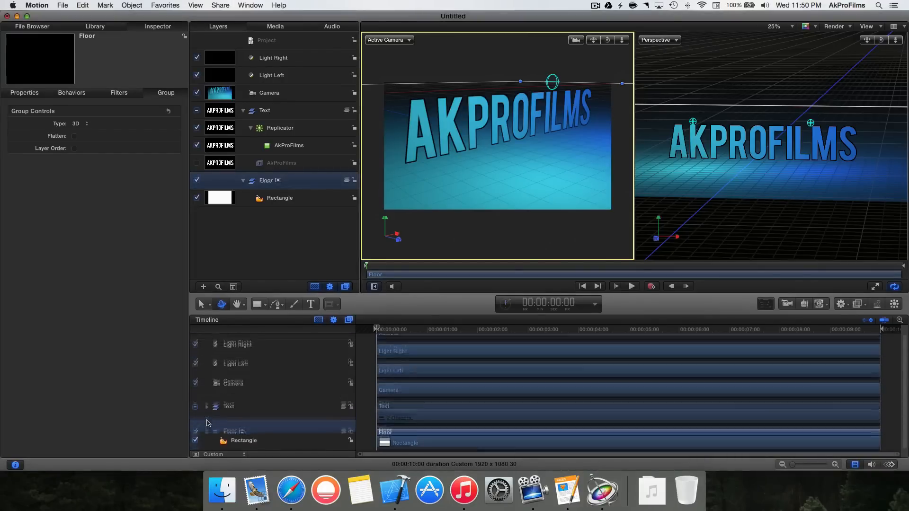
Split the Camera layer at 00:00:03:00 and 00:00:06:00 into three consecutive camera segments
{"action": "left_click", "coordinate": [251, 386]}
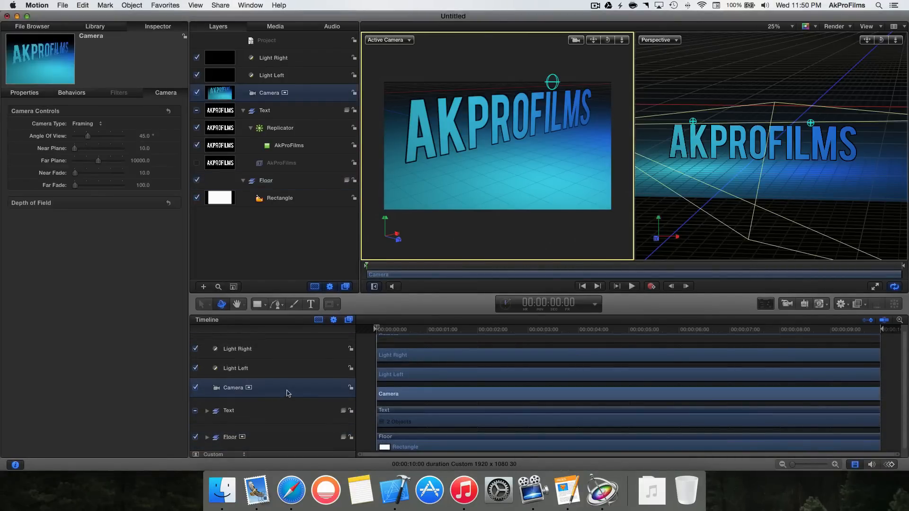
{"action": "left_click", "coordinate": [528, 330]}
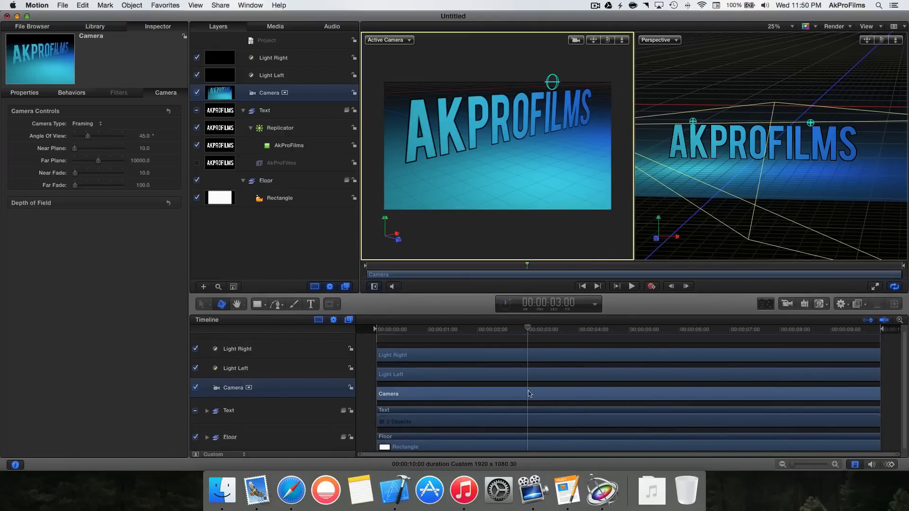
{"action": "left_click", "coordinate": [83, 5]}
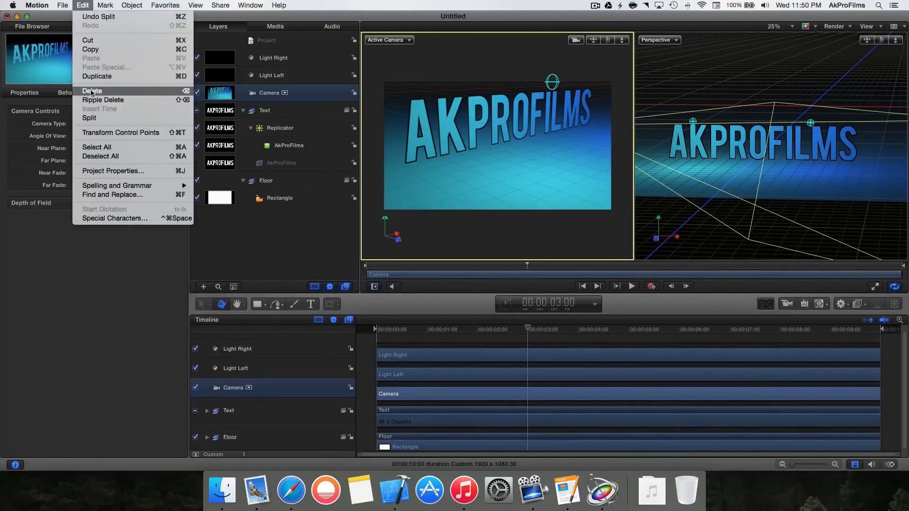
{"action": "left_click", "coordinate": [90, 118]}
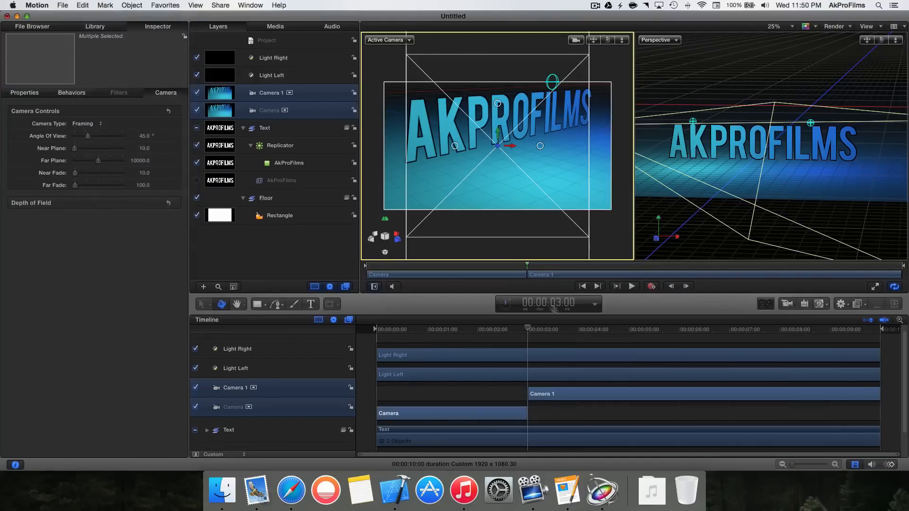
{"action": "left_click", "coordinate": [680, 334]}
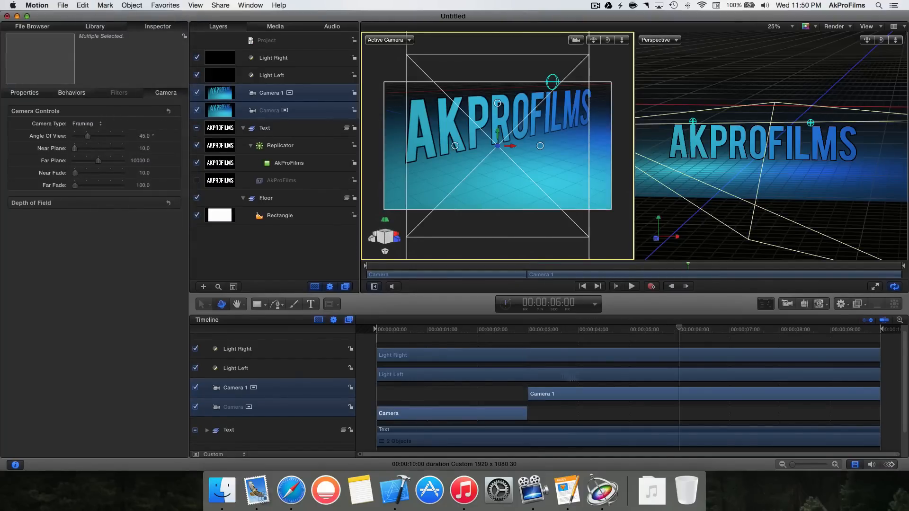
{"action": "left_click", "coordinate": [92, 5]}
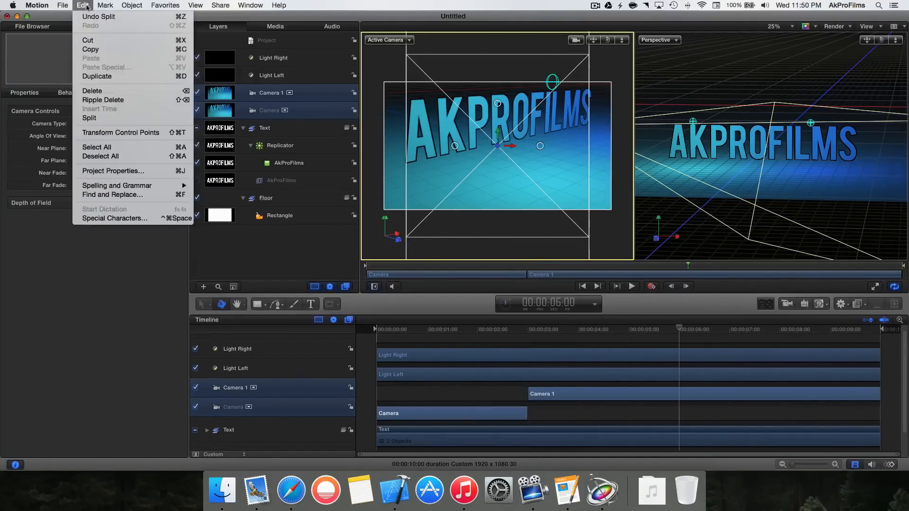
{"action": "left_click", "coordinate": [95, 118]}
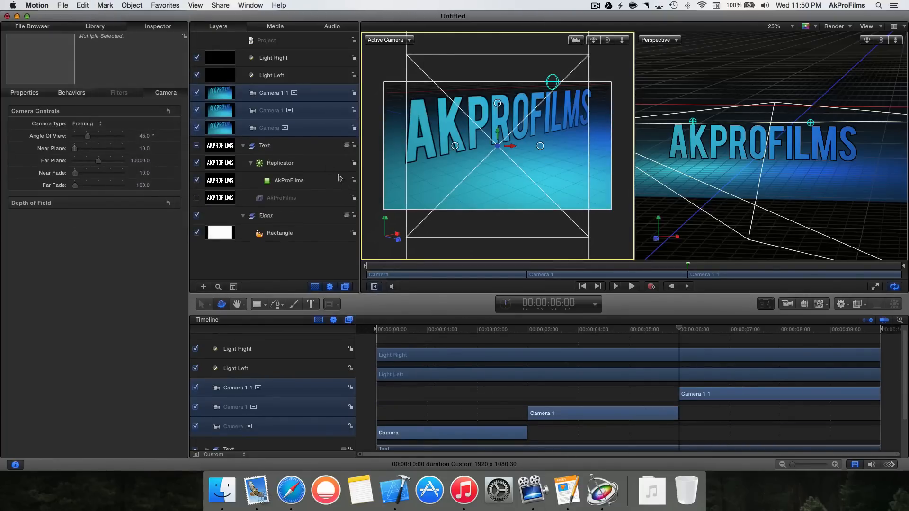
Rename the first camera segment, covering the opening three seconds, as Shot 1
{"action": "left_click", "coordinate": [310, 150]}
{"action": "left_click", "coordinate": [305, 130]}
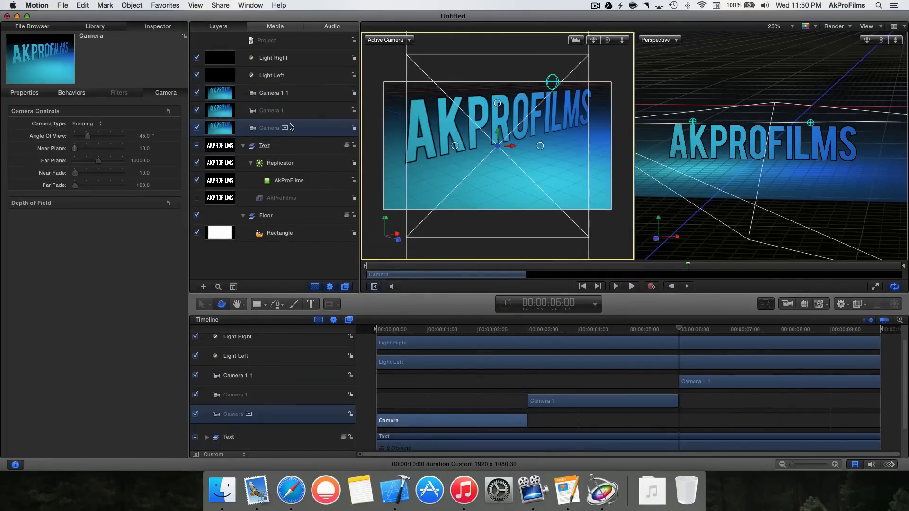
{"action": "double_click", "coordinate": [291, 127]}
{"action": "key", "text": "super+a"}
{"action": "type", "text": "S"}
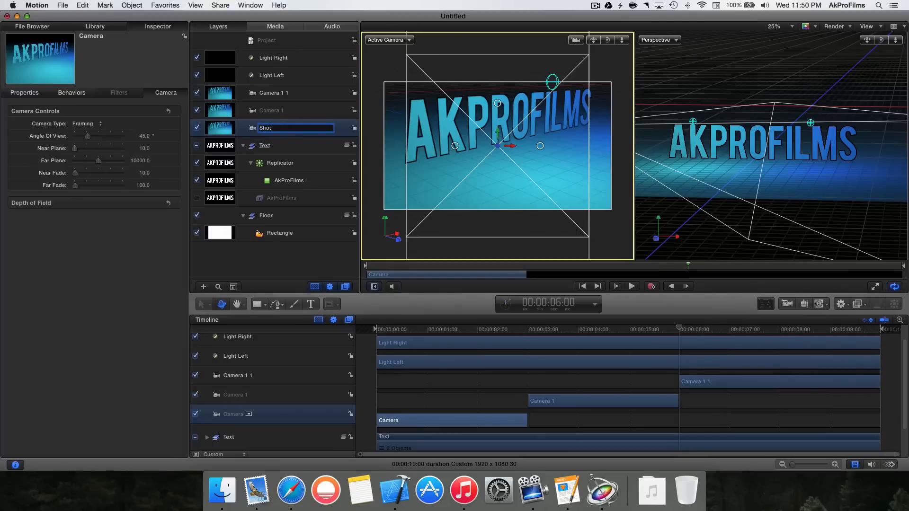
{"action": "key", "text": "Return"}
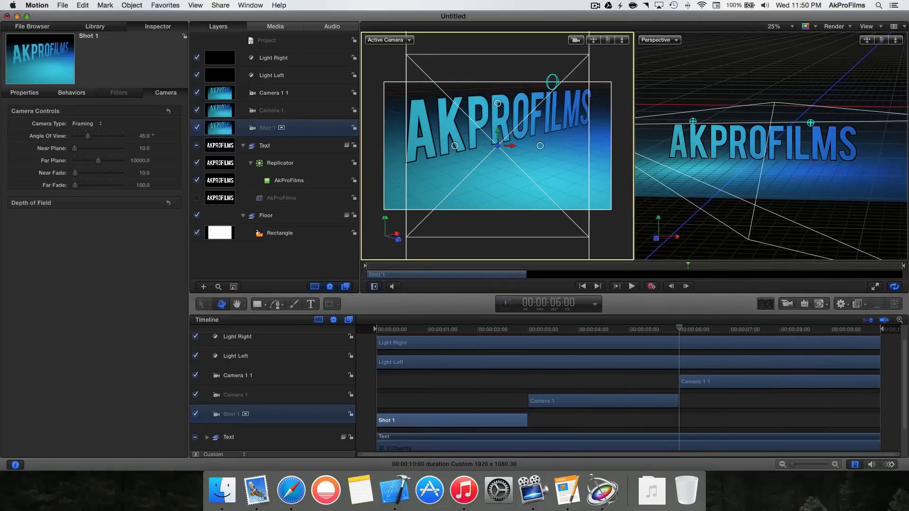
Rename the middle camera segment as Shot 2 and the final camera segment as Shot 3
{"action": "left_click", "coordinate": [279, 112]}
{"action": "double_click", "coordinate": [279, 112]}
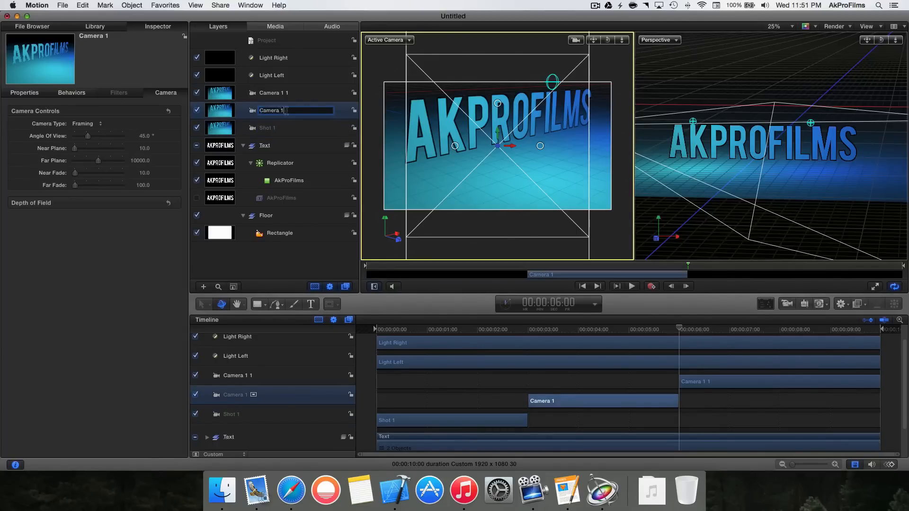
{"action": "type", "text": "Shot 2"}
{"action": "key", "text": "Return"}
{"action": "double_click", "coordinate": [278, 93]}
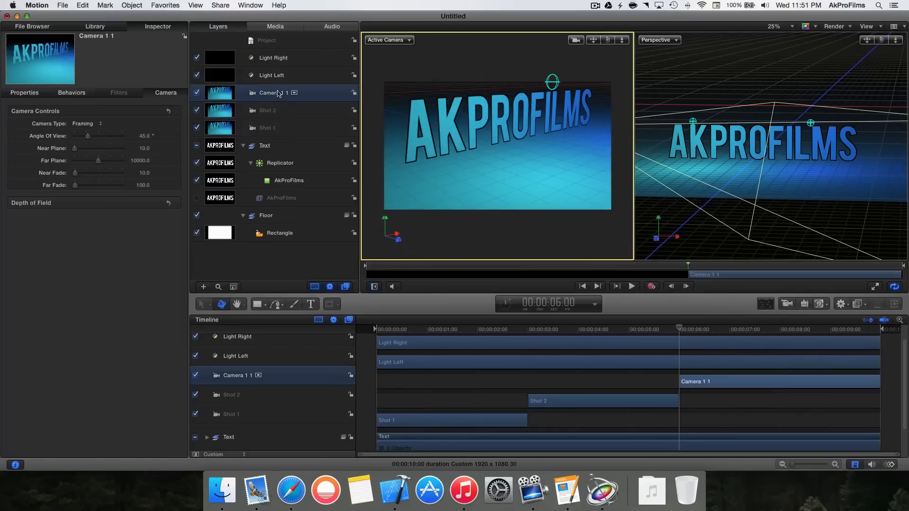
{"action": "key", "text": "super+a"}
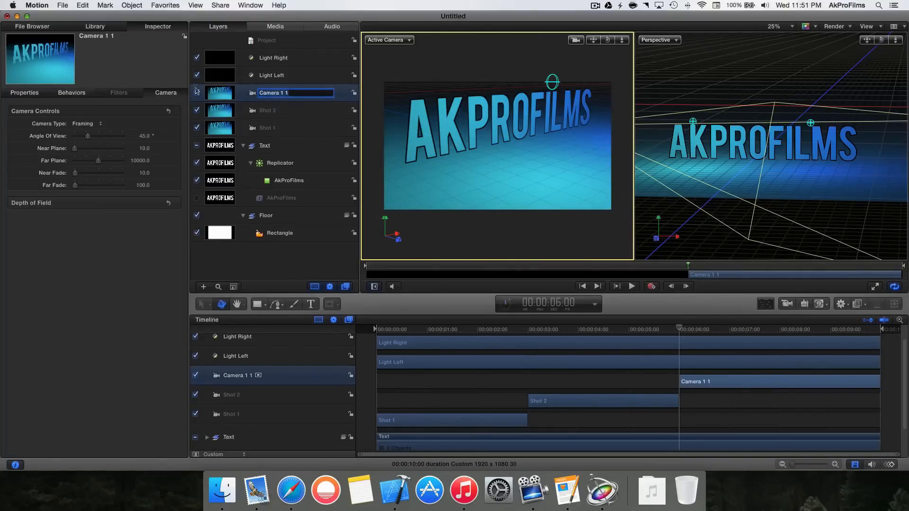
{"action": "type", "text": "Shot 3"}
{"action": "key", "text": "Return"}
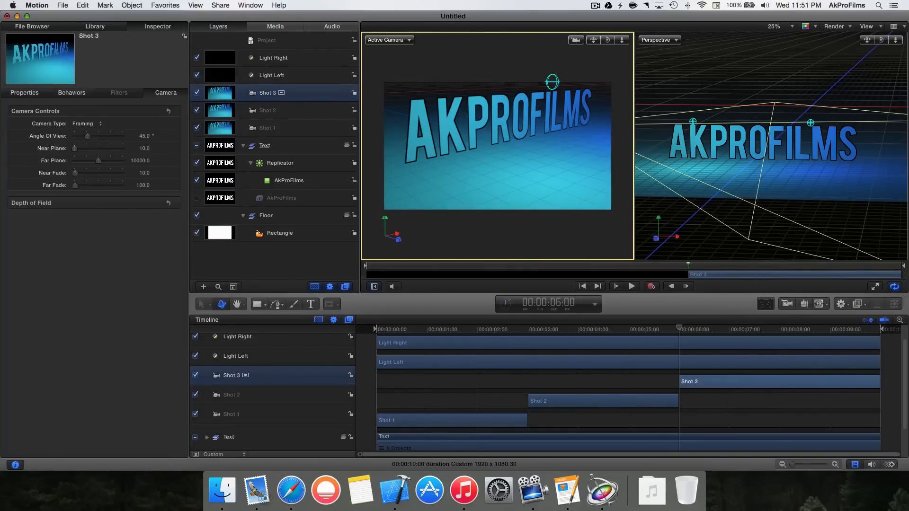
Set Shot 1's opening view at 00:00:00:00 by orbiting its camera to a steeper side angle and dollying back from the text
{"action": "left_click", "coordinate": [410, 424]}
{"action": "left_click", "coordinate": [394, 332]}
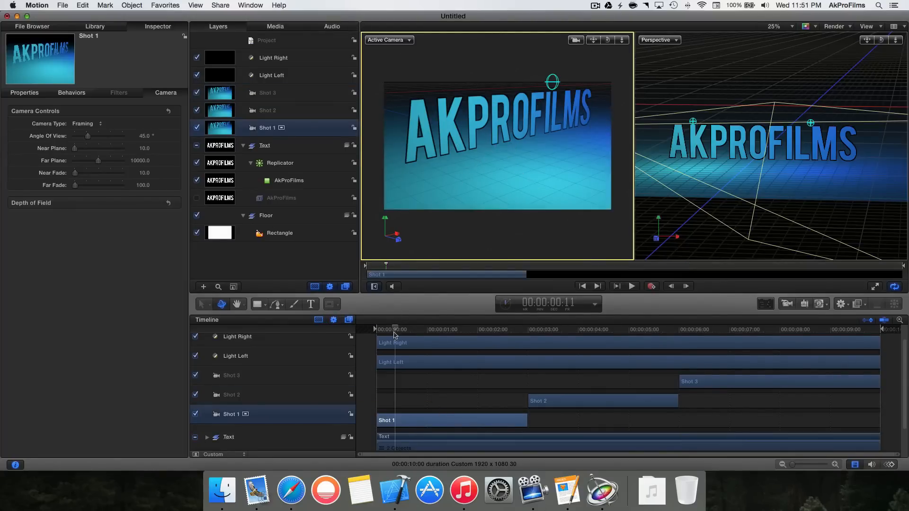
{"action": "left_click_drag", "start_coordinate": [395, 330], "coordinate": [356, 323]}
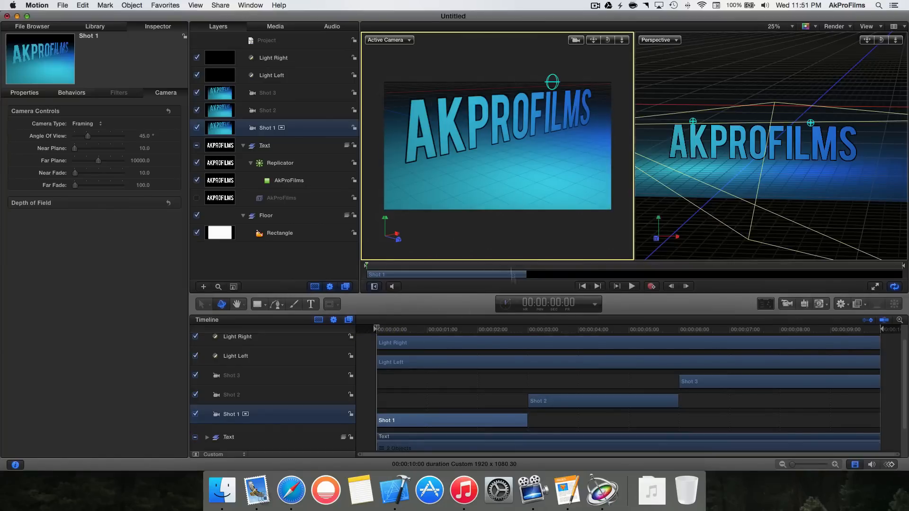
{"action": "left_click_drag", "start_coordinate": [513, 330], "coordinate": [526, 336]}
{"action": "mouse_move", "coordinate": [608, 40]}
{"action": "left_mouse_down"}
{"action": "mouse_move", "coordinate": [621, 47]}
{"action": "mouse_move", "coordinate": [596, 42]}
{"action": "left_mouse_up"}
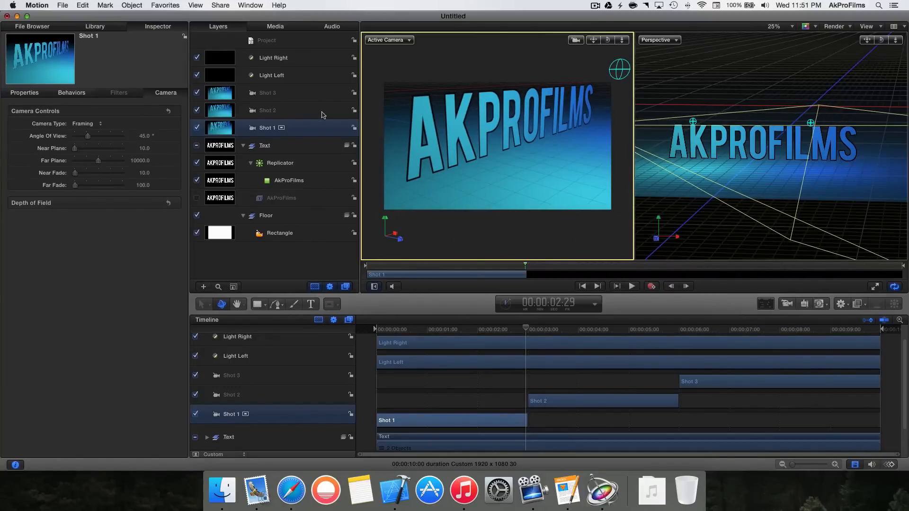
{"action": "left_click_drag", "start_coordinate": [393, 333], "coordinate": [368, 333]}
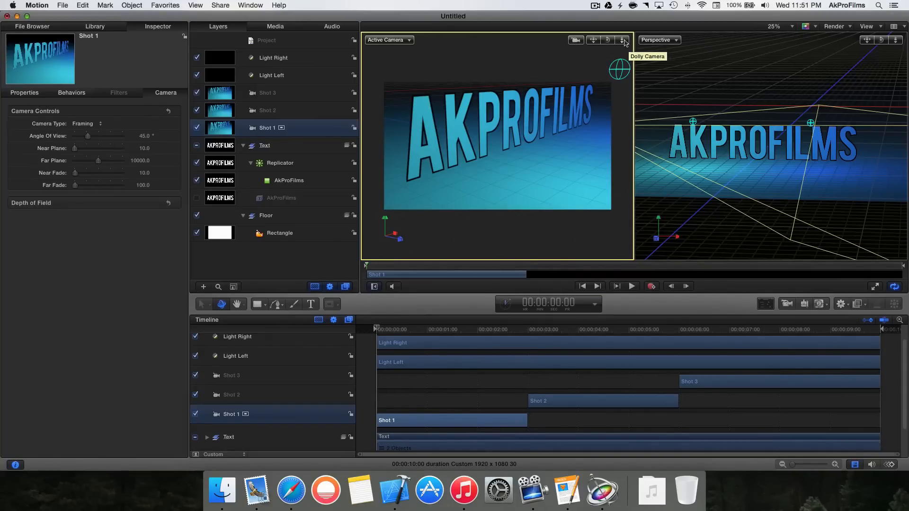
{"action": "left_click_drag", "start_coordinate": [624, 42], "coordinate": [623, 44]}
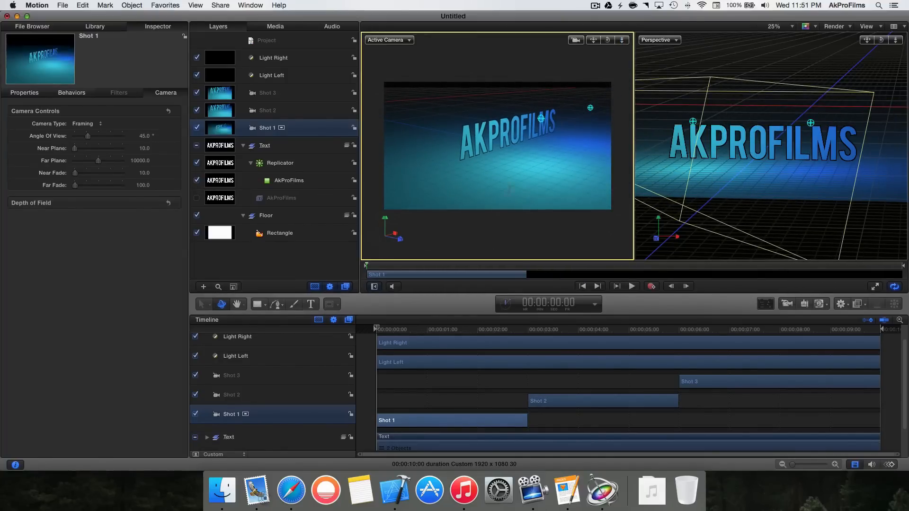
Record keyframes at 00:00:02:29 that dolly Shot 1's camera in close to the text and pan to reframe it
{"action": "left_click", "coordinate": [513, 330]}
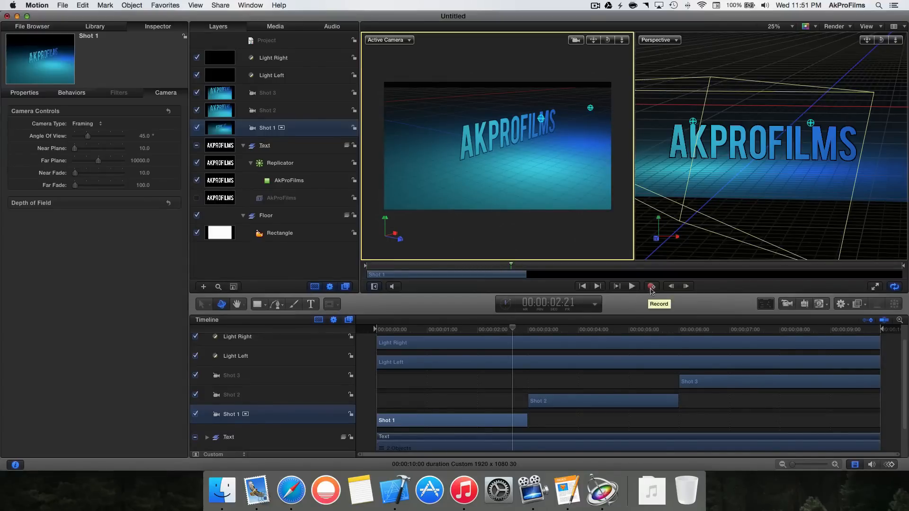
{"action": "left_click", "coordinate": [651, 287]}
{"action": "left_click_drag", "start_coordinate": [513, 330], "coordinate": [527, 339]}
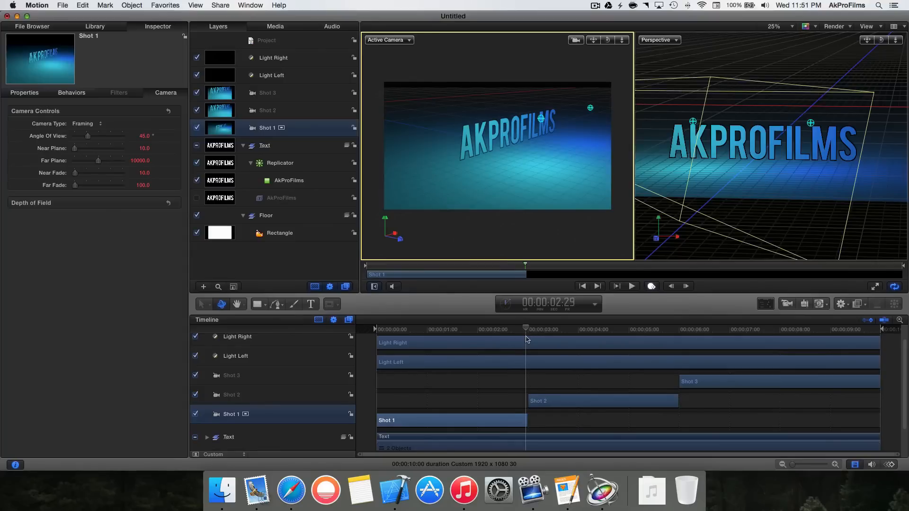
{"action": "left_click_drag", "start_coordinate": [622, 40], "coordinate": [622, 70]}
{"action": "left_click_drag", "start_coordinate": [593, 40], "coordinate": [583, 53]}
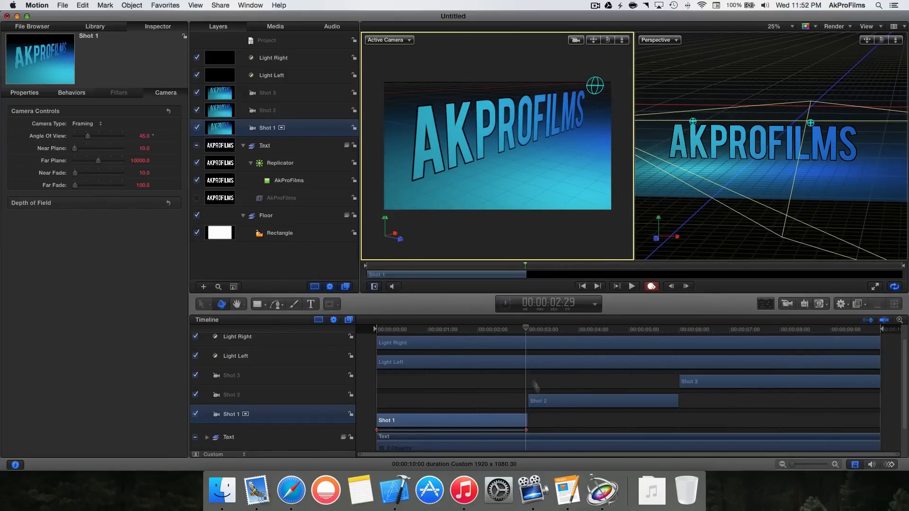
With recording off at 00:00:03:00, orbit Shot 2's camera to the opposite side of the text and dolly it back
{"action": "left_click", "coordinate": [527, 329]}
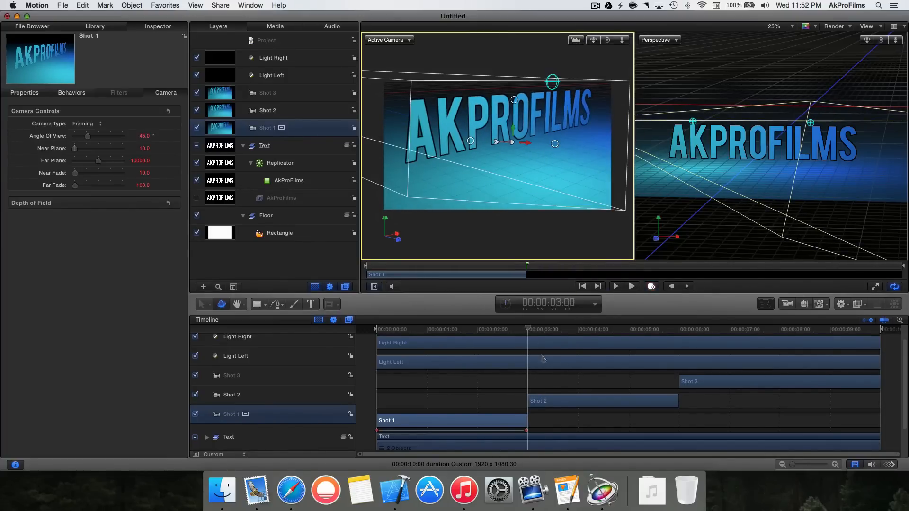
{"action": "left_click", "coordinate": [553, 402]}
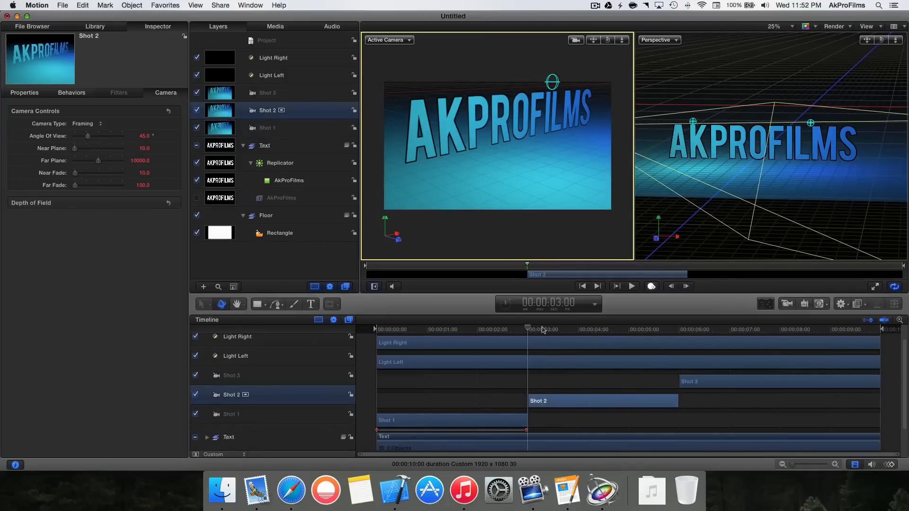
{"action": "left_click", "coordinate": [652, 286]}
{"action": "mouse_move", "coordinate": [608, 40]}
{"action": "left_mouse_down"}
{"action": "mouse_move", "coordinate": [598, 40]}
{"action": "mouse_move", "coordinate": [625, 39]}
{"action": "mouse_move", "coordinate": [609, 35]}
{"action": "mouse_move", "coordinate": [593, 49]}
{"action": "mouse_move", "coordinate": [607, 36]}
{"action": "mouse_move", "coordinate": [593, 41]}
{"action": "mouse_move", "coordinate": [625, 36]}
{"action": "mouse_move", "coordinate": [593, 37]}
{"action": "left_mouse_up"}
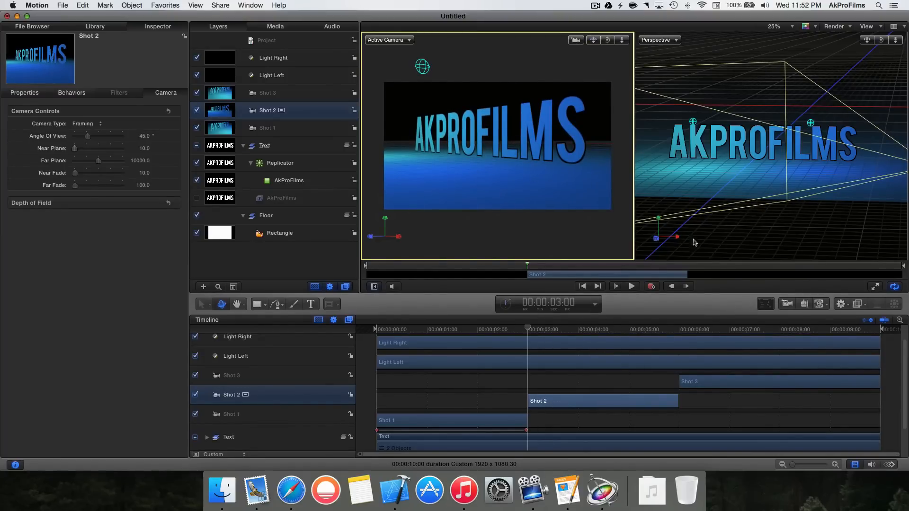
{"action": "left_click", "coordinate": [651, 287]}
{"action": "left_click", "coordinate": [651, 287]}
{"action": "left_click_drag", "start_coordinate": [622, 40], "coordinate": [592, 41]}
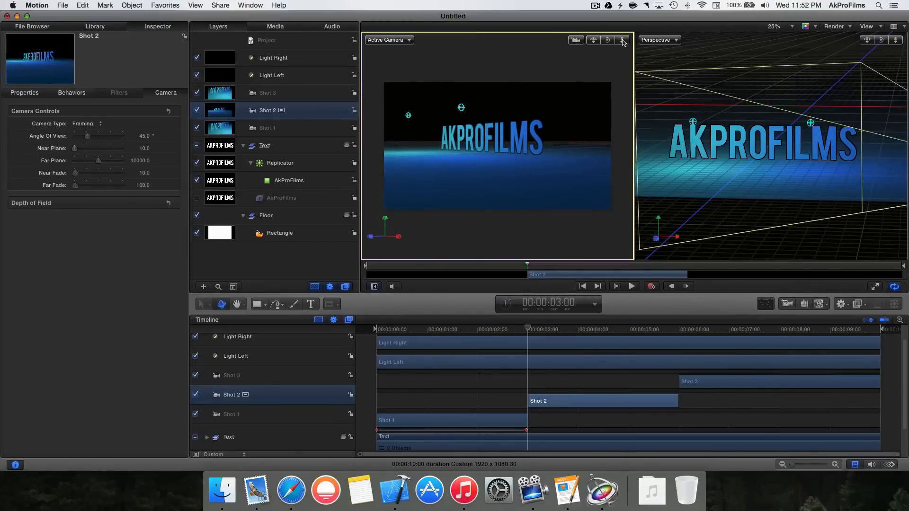
Record a keyframe at 00:00:05:29 that dollies Shot 2's camera in close to the text, and stop recording
{"action": "left_click", "coordinate": [667, 330]}
{"action": "left_click_drag", "start_coordinate": [668, 331], "coordinate": [677, 334]}
{"action": "left_click", "coordinate": [651, 286]}
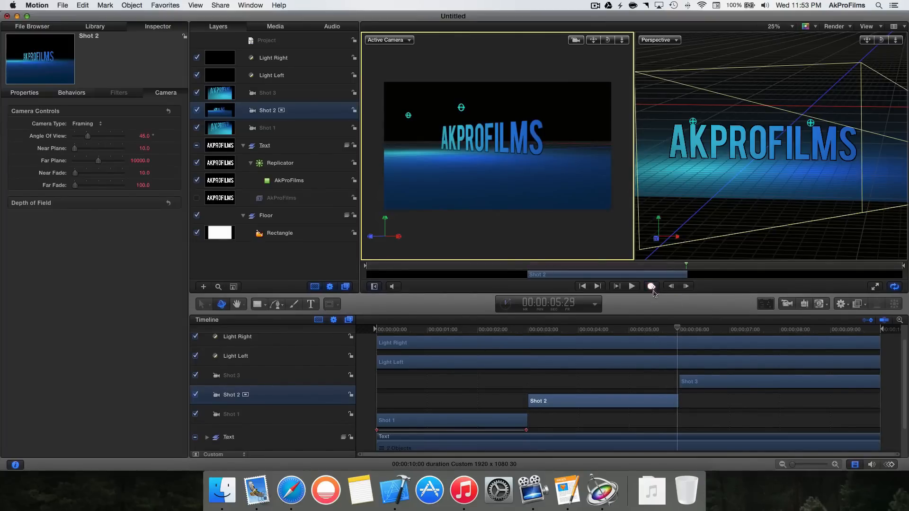
{"action": "left_click_drag", "start_coordinate": [619, 46], "coordinate": [619, 94]}
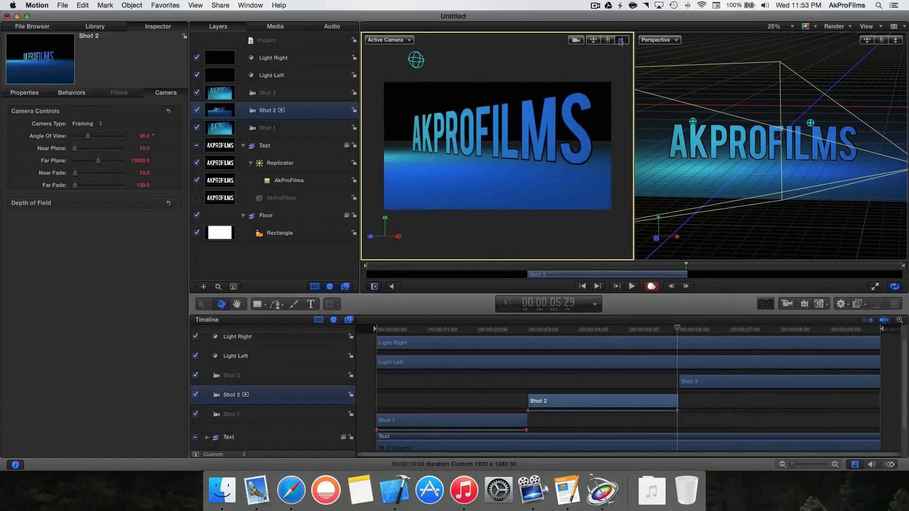
{"action": "left_click", "coordinate": [652, 287]}
Play back the Shot 1 and Shot 2 camera moves from the start of the project
{"action": "left_click_drag", "start_coordinate": [678, 329], "coordinate": [363, 333]}
{"action": "key", "text": "space"}
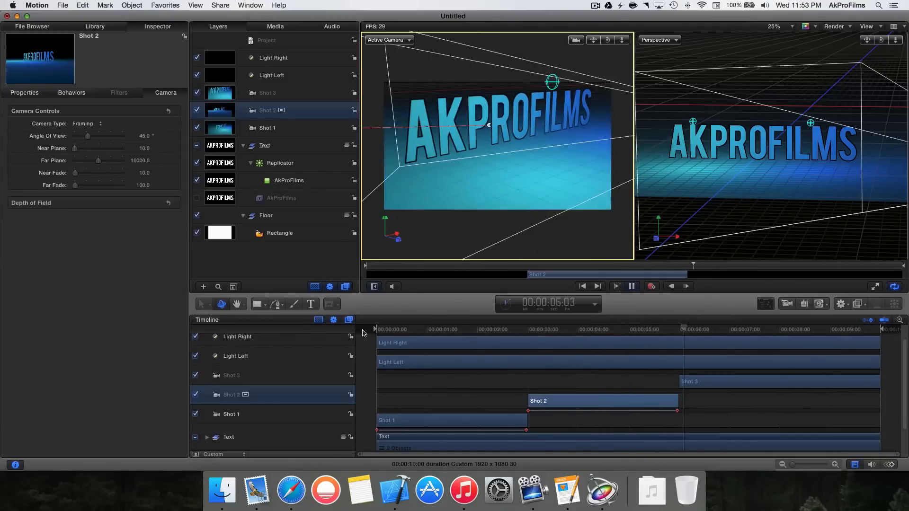
{"action": "key", "text": "space"}
At 00:00:06:00, orbit Shot 3's camera to face the text, center it, and dolly in until a single letter fills the frame
{"action": "left_click_drag", "start_coordinate": [686, 330], "coordinate": [679, 330]}
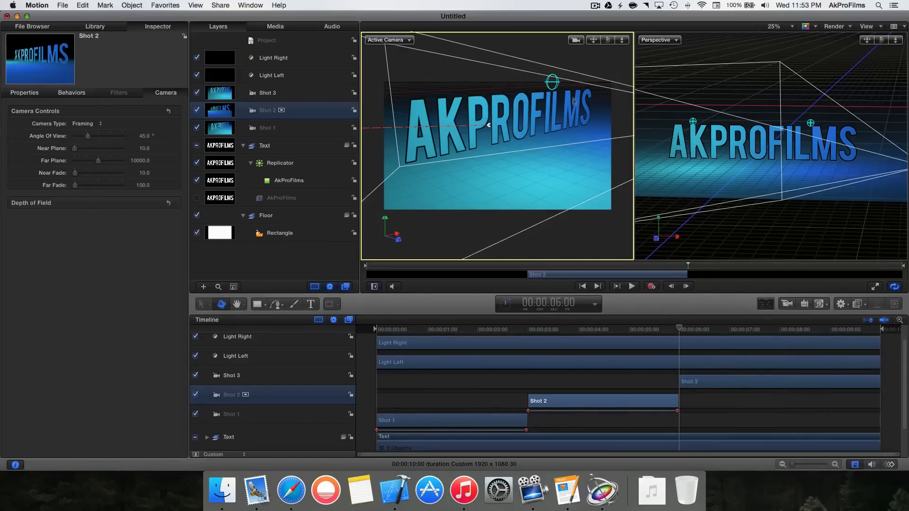
{"action": "left_click_drag", "start_coordinate": [607, 40], "coordinate": [626, 110]}
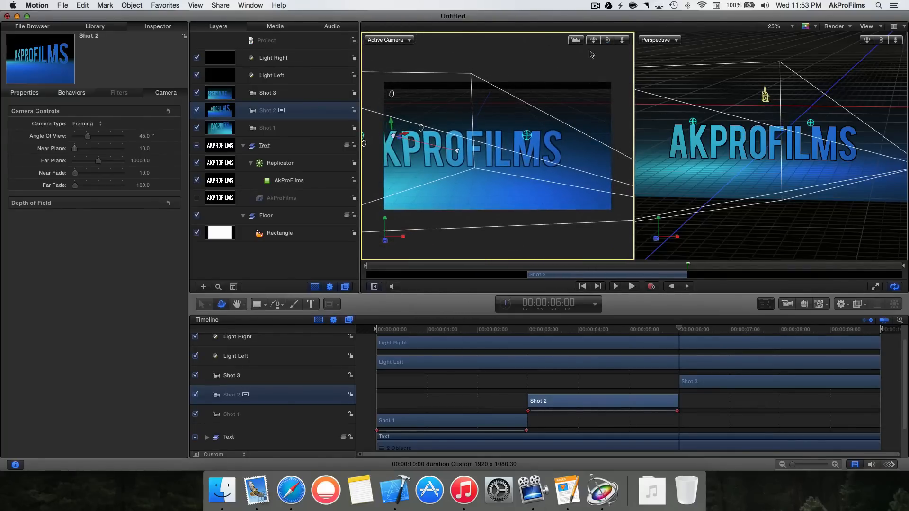
{"action": "mouse_move", "coordinate": [593, 40]}
{"action": "left_mouse_down"}
{"action": "mouse_move", "coordinate": [621, 31]}
{"action": "mouse_move", "coordinate": [597, 41]}
{"action": "left_mouse_up"}
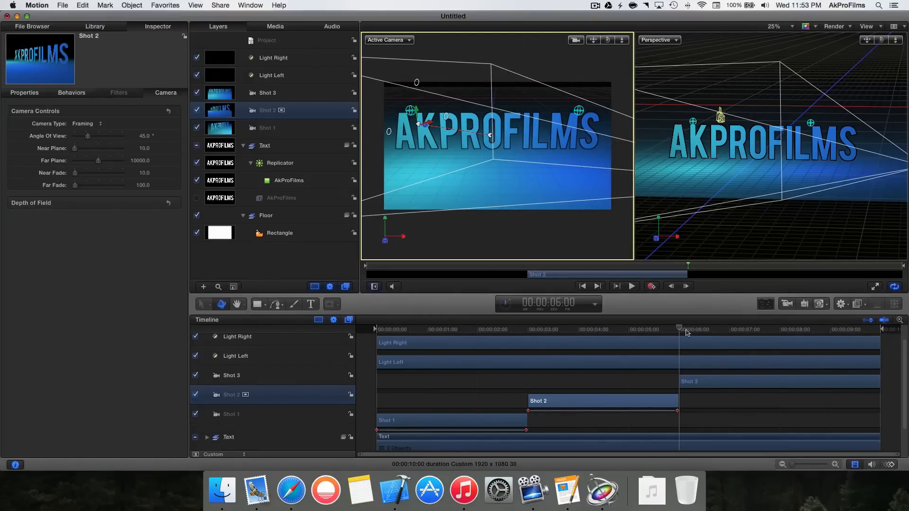
{"action": "left_click_drag", "start_coordinate": [622, 40], "coordinate": [621, 40]}
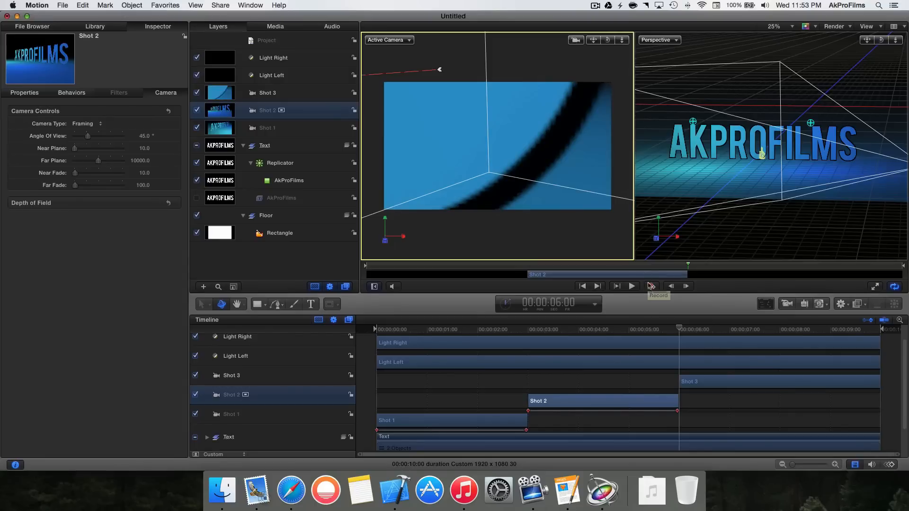
Record a keyframe at 00:00:08:00 that dollies Shot 3's camera back until the whole AkProFilms text is in frame
{"action": "left_click", "coordinate": [651, 287]}
{"action": "left_click_drag", "start_coordinate": [774, 332], "coordinate": [779, 332]}
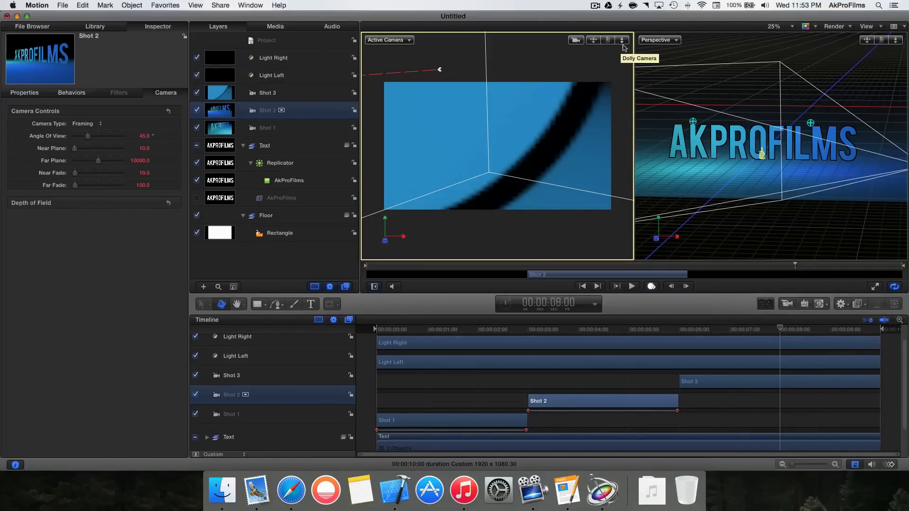
{"action": "key", "text": "a"}
{"action": "left_click_drag", "start_coordinate": [622, 40], "coordinate": [622, 77]}
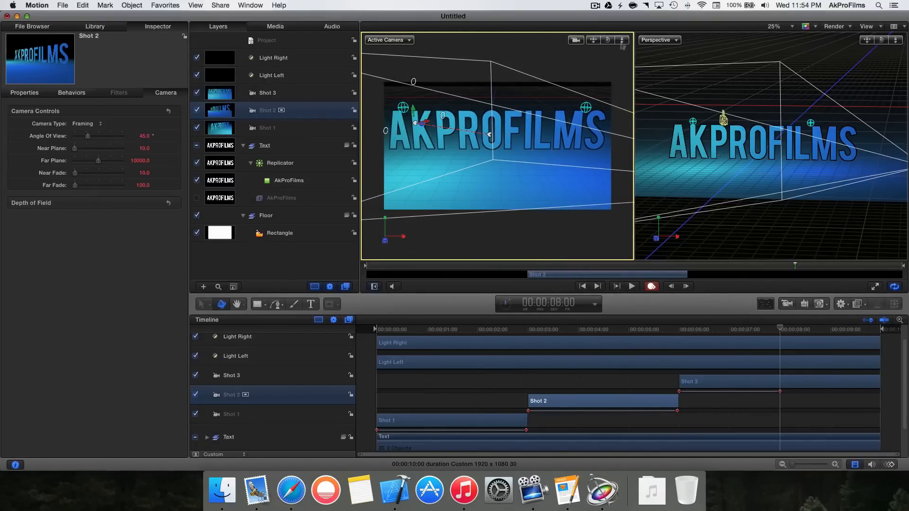
Orbit Shot 3's camera to a slightly lower angle on the text at 00:00:08:00, and stop keyframe recording
{"action": "left_click_drag", "start_coordinate": [608, 39], "coordinate": [607, 40]}
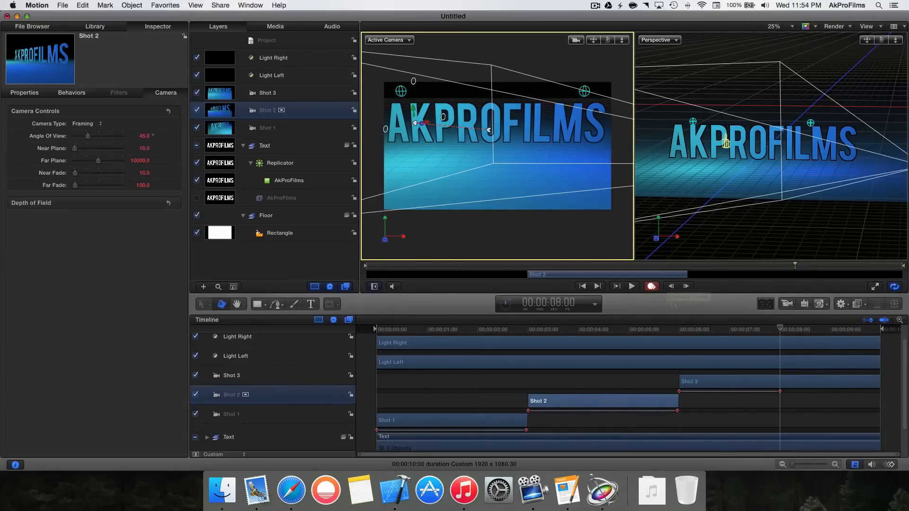
{"action": "left_click", "coordinate": [653, 286]}
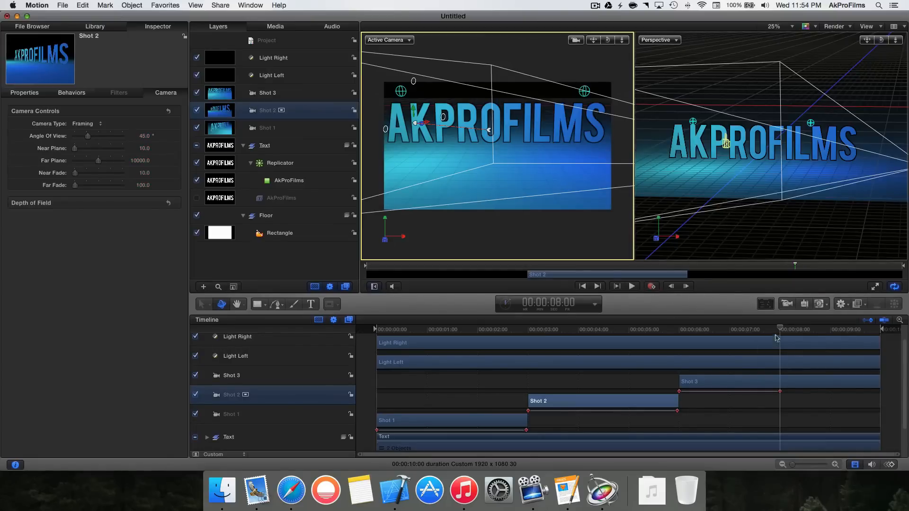
Play back all three camera shots from the start of the project
{"action": "left_click_drag", "start_coordinate": [780, 332], "coordinate": [377, 331]}
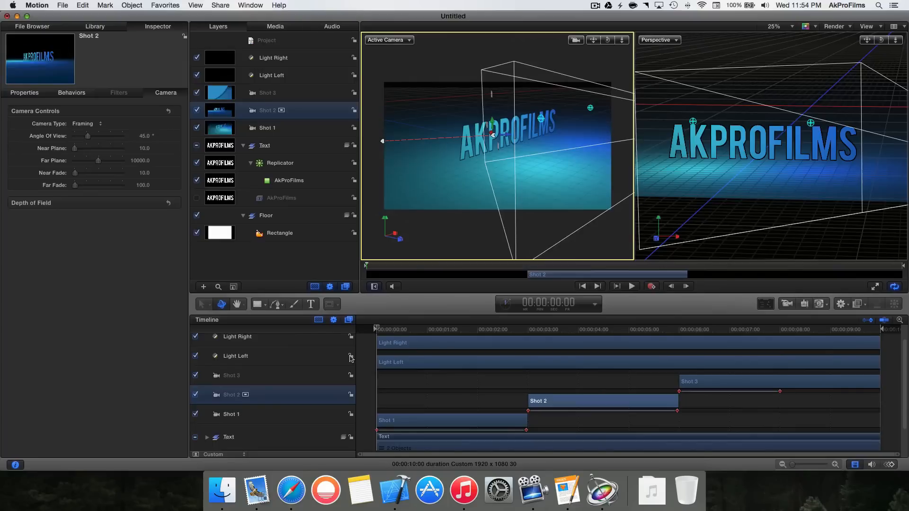
{"action": "key", "text": "space"}
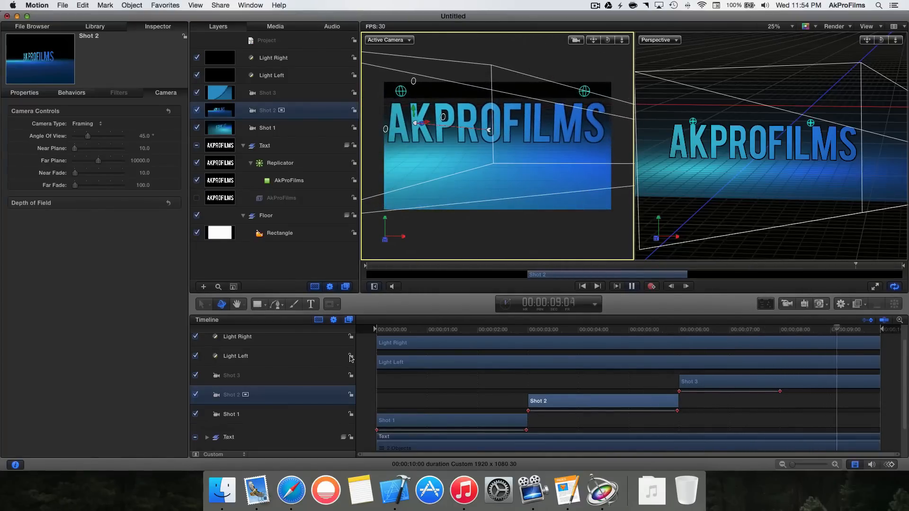
{"action": "key", "text": "space"}
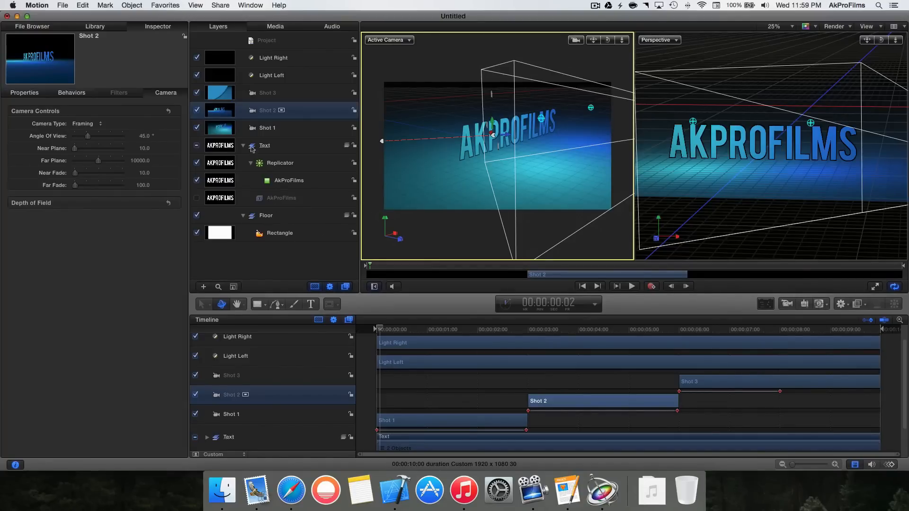
Set the text Replicator's number of points to 65 to give the letters solid depth, and check the result without selection outlines
{"action": "left_click", "coordinate": [273, 166]}
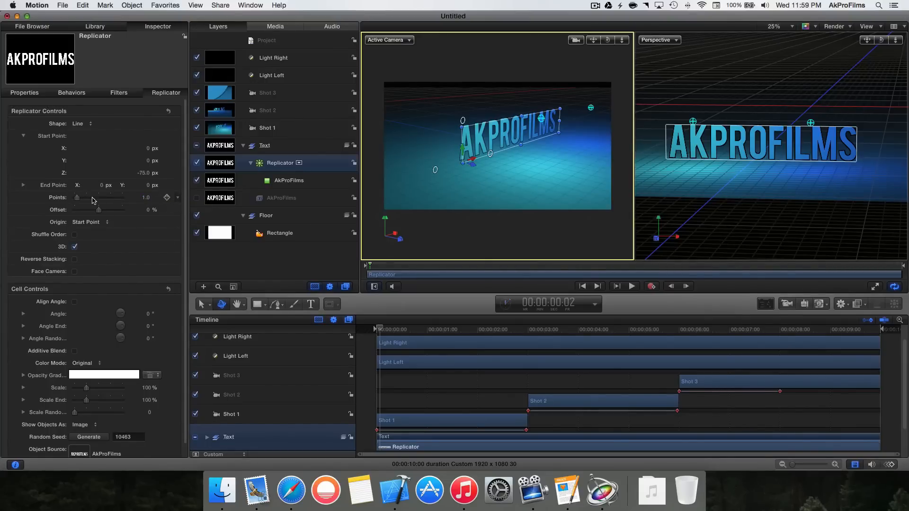
{"action": "left_click", "coordinate": [147, 198]}
{"action": "type", "text": "65"}
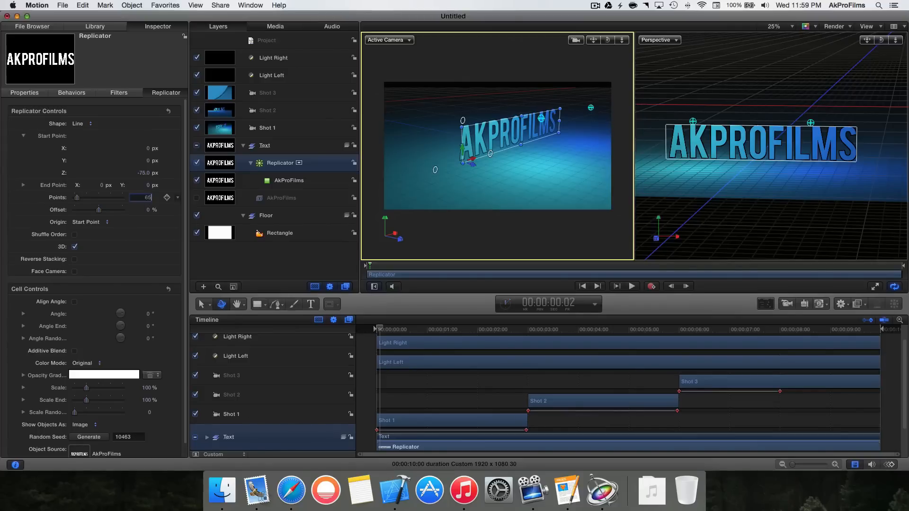
{"action": "key", "text": "Return"}
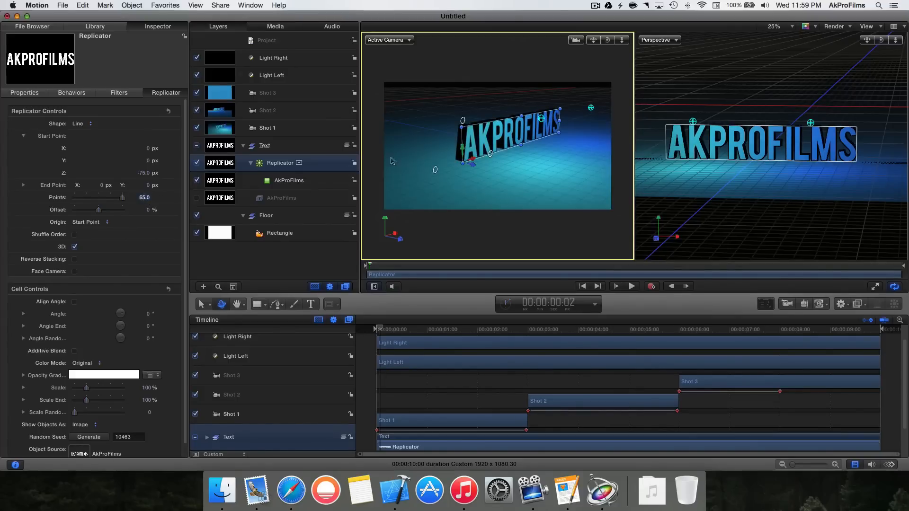
{"action": "left_click", "coordinate": [380, 156]}
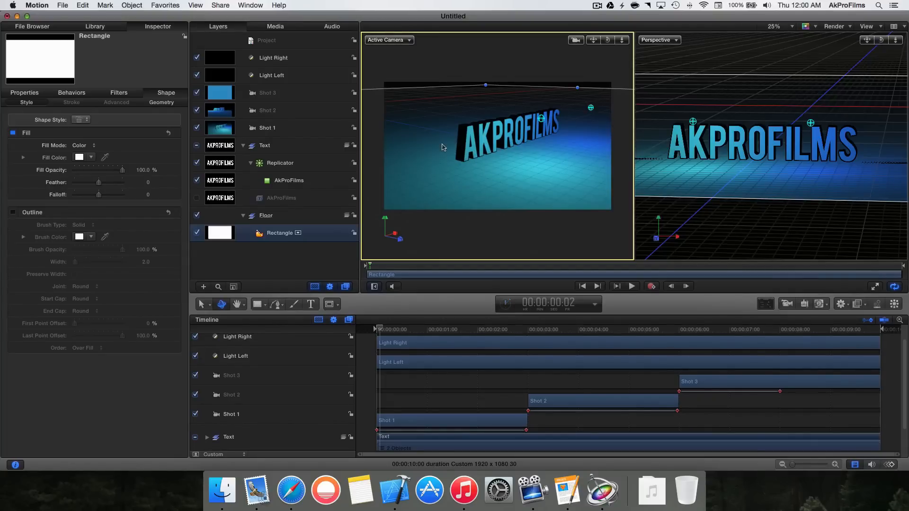
{"action": "left_click", "coordinate": [290, 259]}
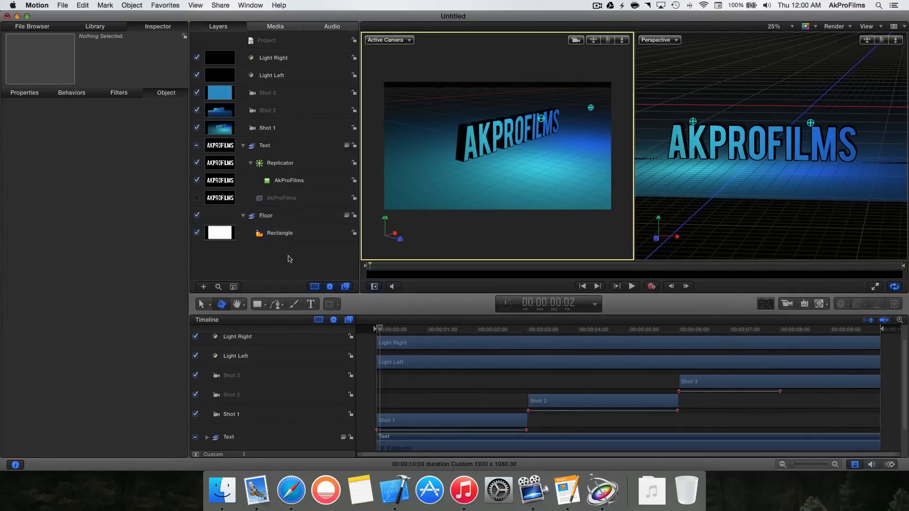
{"action": "left_click", "coordinate": [270, 159]}
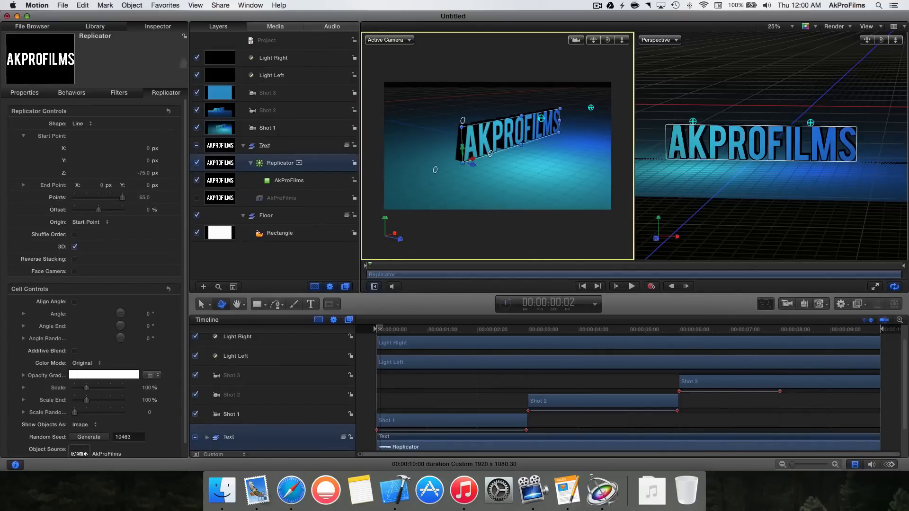
Export the project as a Same as Source QuickTime movie named 3dtextintro to the Desktop, and play the exported movie
{"action": "left_click", "coordinate": [220, 5]}
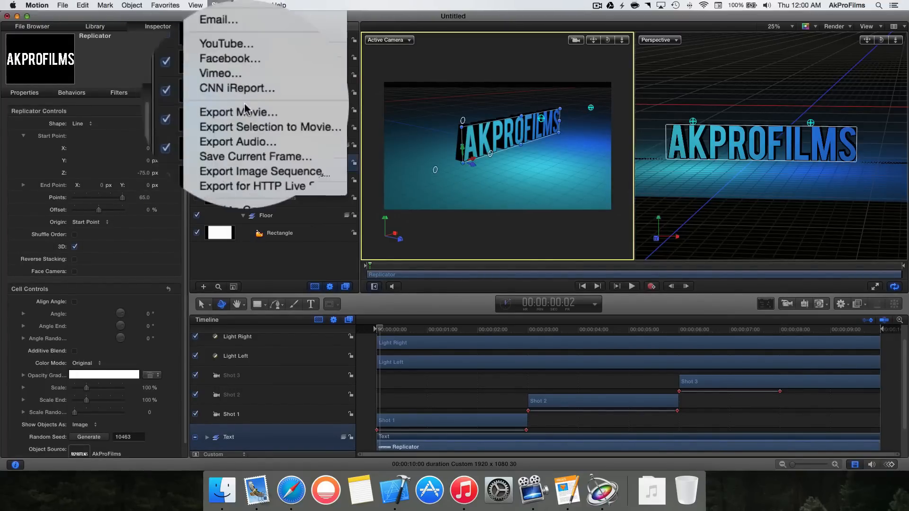
{"action": "left_click", "coordinate": [246, 107]}
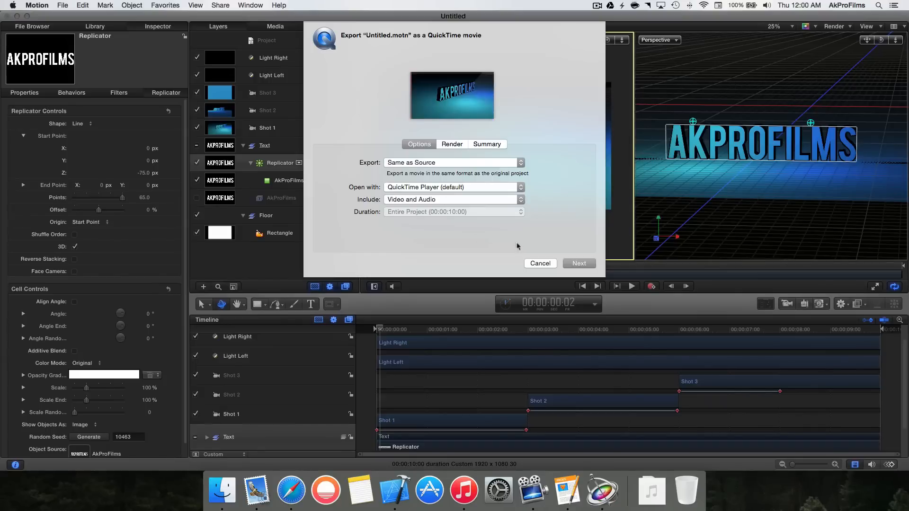
{"action": "left_click", "coordinate": [579, 263]}
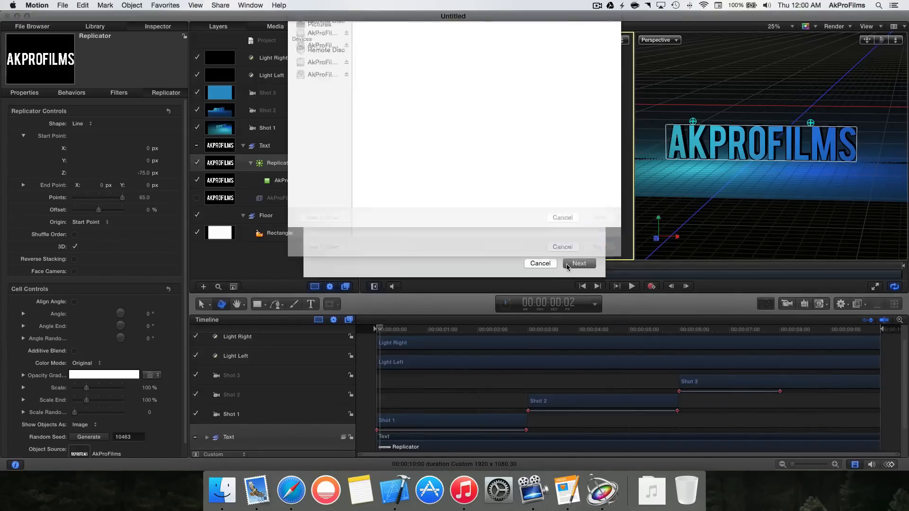
{"action": "left_click", "coordinate": [320, 129]}
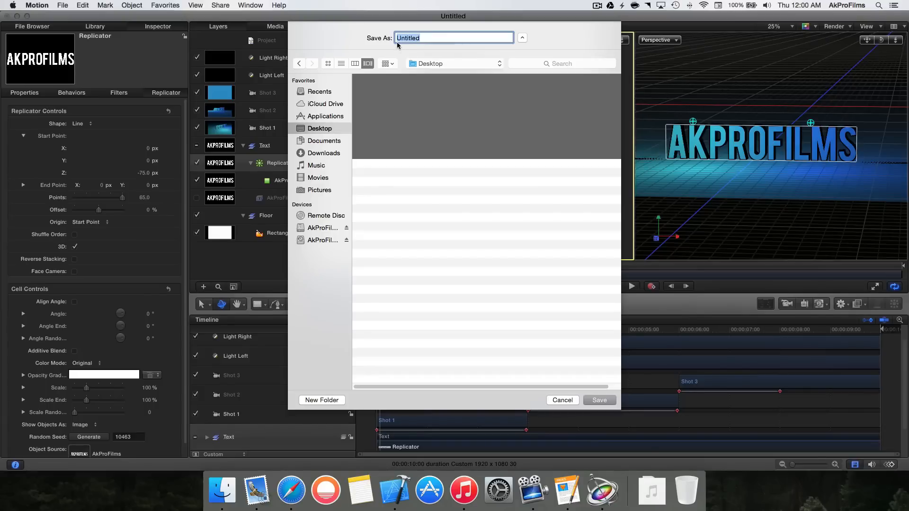
{"action": "type", "text": "3"}
{"action": "left_click", "coordinate": [599, 400]}
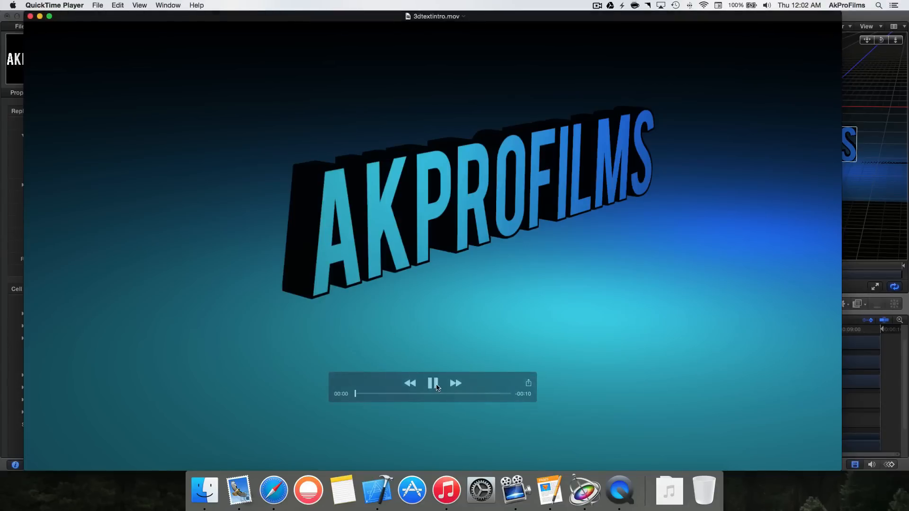
{"action": "left_click", "coordinate": [437, 386]}
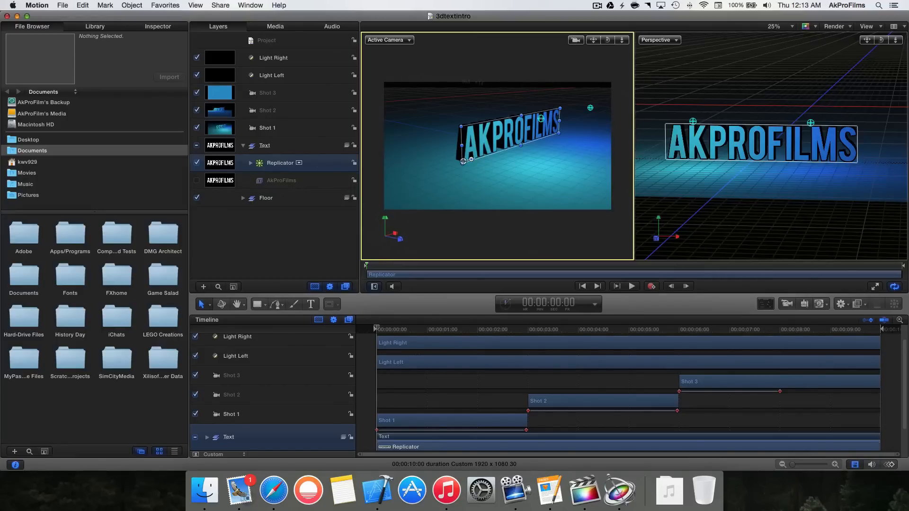
Close the 3dtextintro project and select the exported movie and the project file on the desktop
{"action": "left_click", "coordinate": [66, 5]}
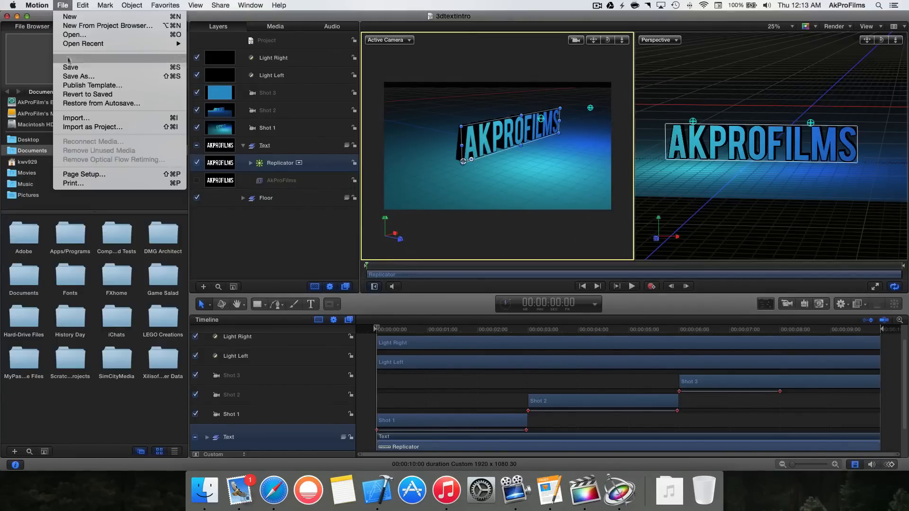
{"action": "left_click", "coordinate": [24, 56]}
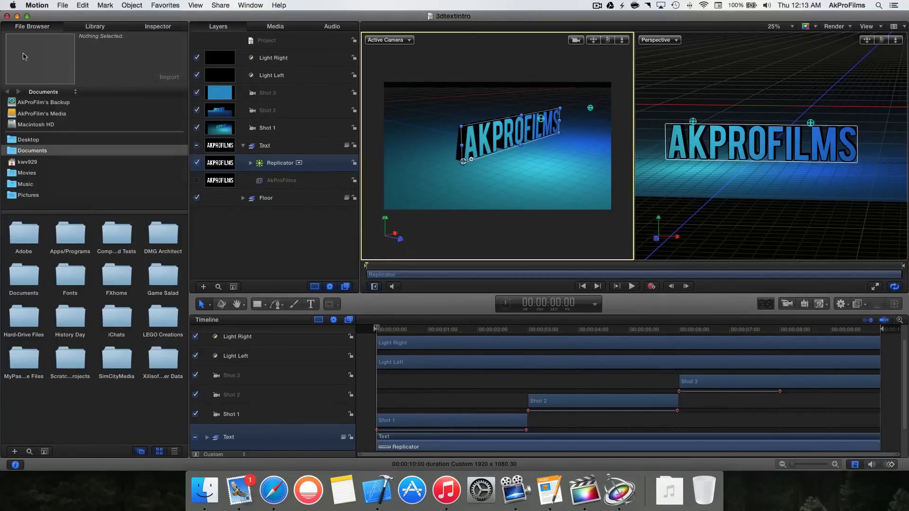
{"action": "left_click", "coordinate": [6, 16]}
{"action": "left_click", "coordinate": [707, 209]}
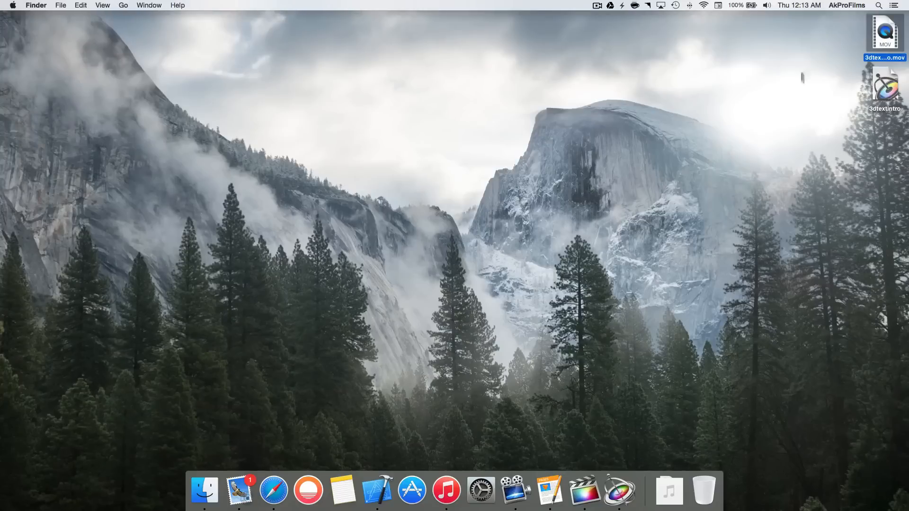
{"action": "left_click", "coordinate": [887, 91]}
{"action": "left_click_drag", "start_coordinate": [877, 144], "coordinate": [874, 42]}
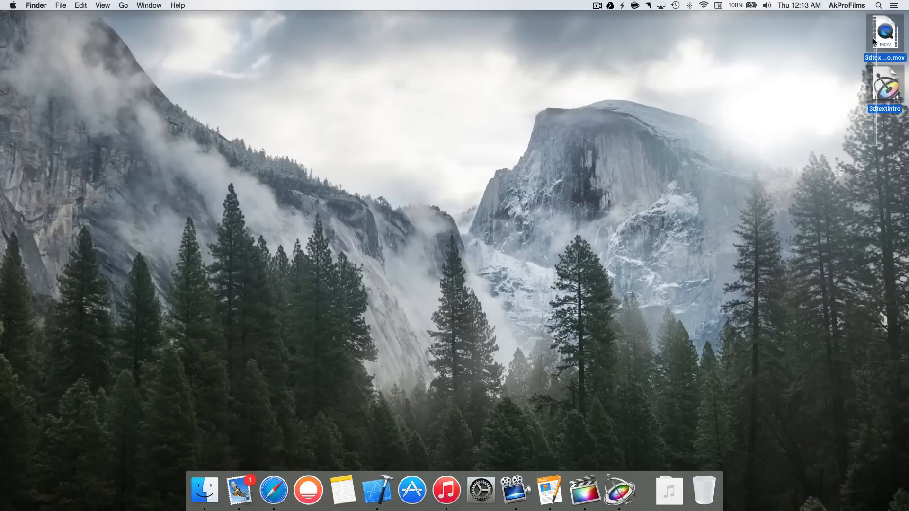
Switch to Final Cut Pro and shift its window to uncover the files on the desktop
{"action": "left_click", "coordinate": [590, 483]}
{"action": "right_click", "coordinate": [590, 483]}
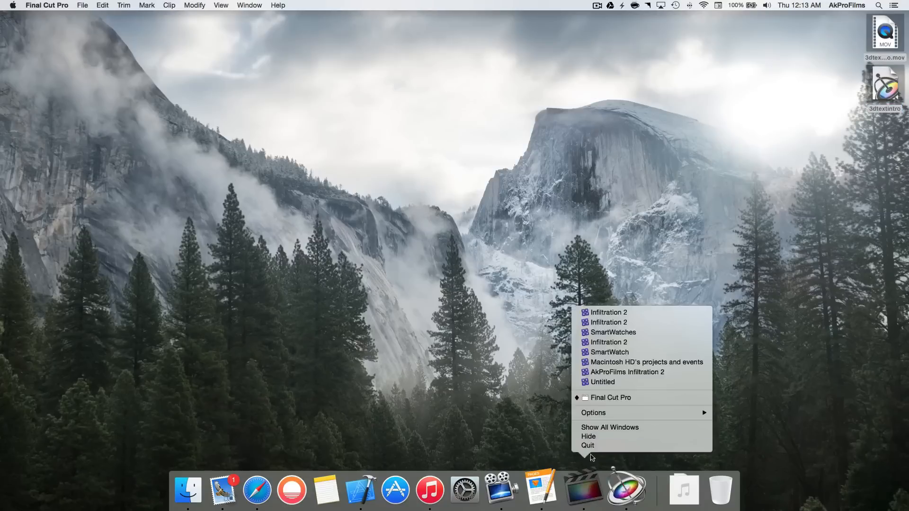
{"action": "left_click", "coordinate": [603, 400]}
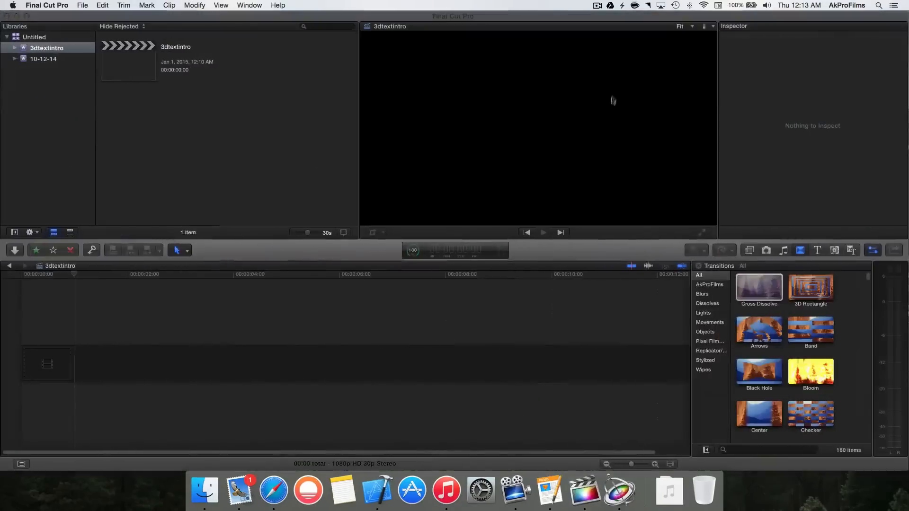
{"action": "left_click_drag", "start_coordinate": [627, 15], "coordinate": [572, 14]}
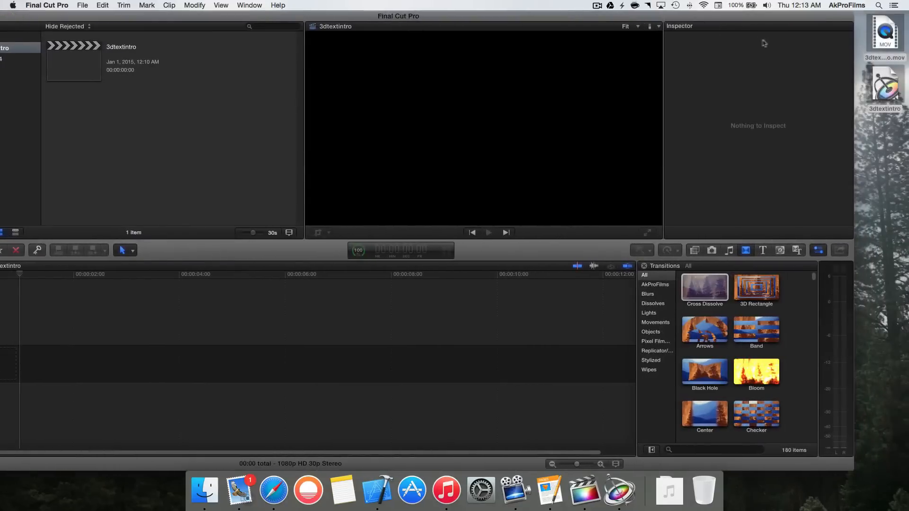
Add the 3dtextintro movie from the desktop to the start of the 3dtextintro timeline, and move the window back into place
{"action": "left_click_drag", "start_coordinate": [869, 41], "coordinate": [242, 95]}
{"action": "left_click", "coordinate": [895, 178]}
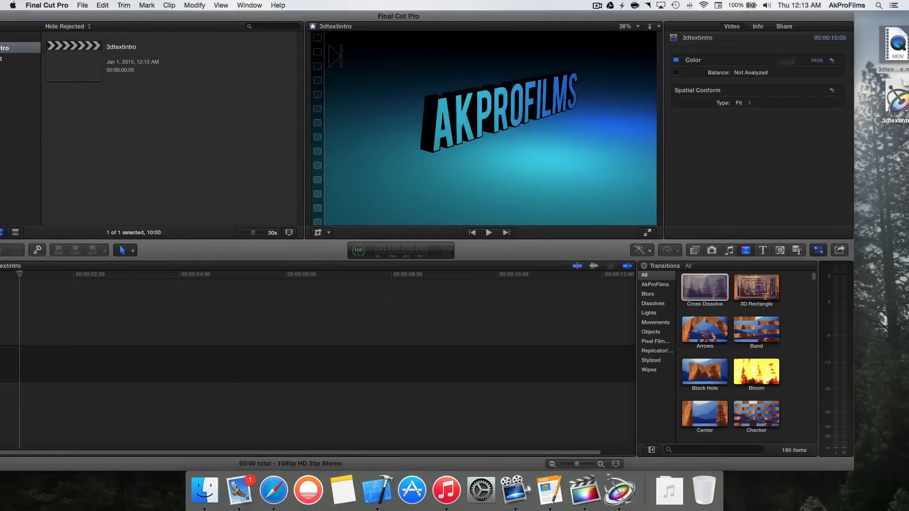
{"action": "left_click_drag", "start_coordinate": [892, 54], "coordinate": [42, 368]}
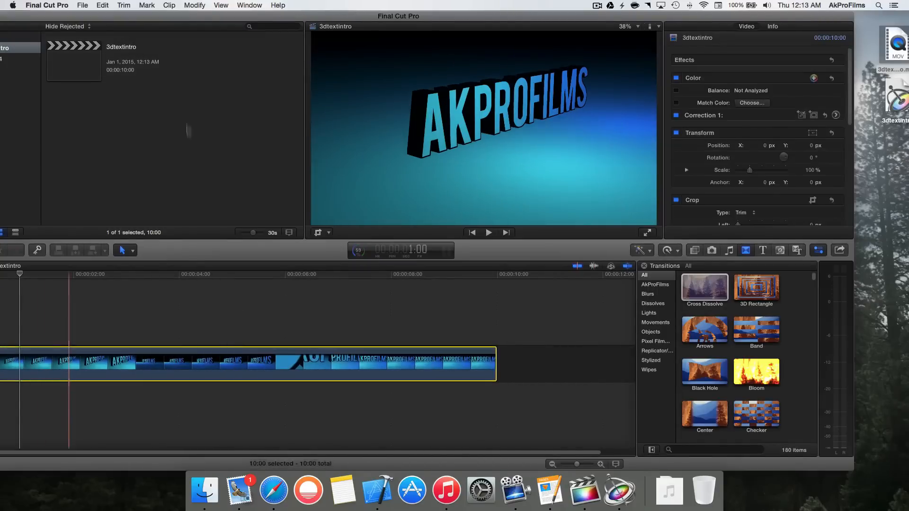
{"action": "left_click_drag", "start_coordinate": [195, 20], "coordinate": [251, 19]}
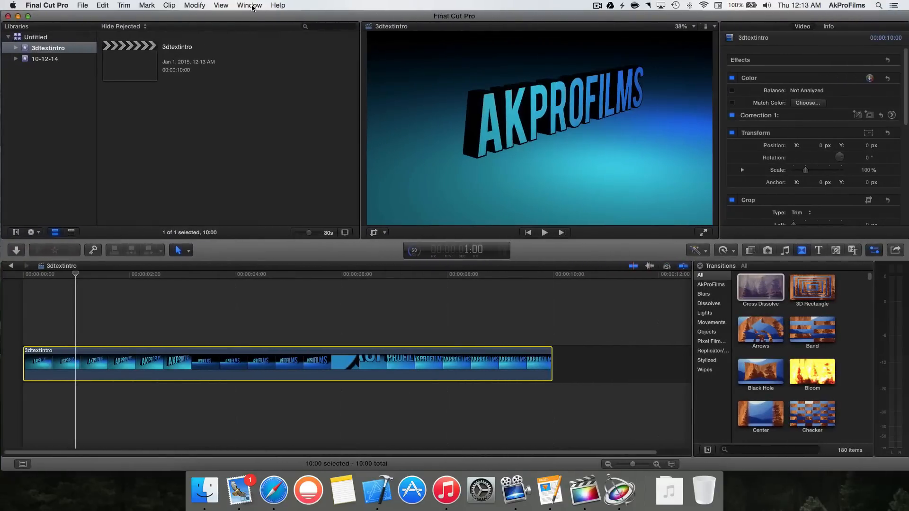
Add a Cross Dissolve transition to the beginning and the end of the 3dtextintro clip
{"action": "left_click_drag", "start_coordinate": [761, 287], "coordinate": [34, 369]}
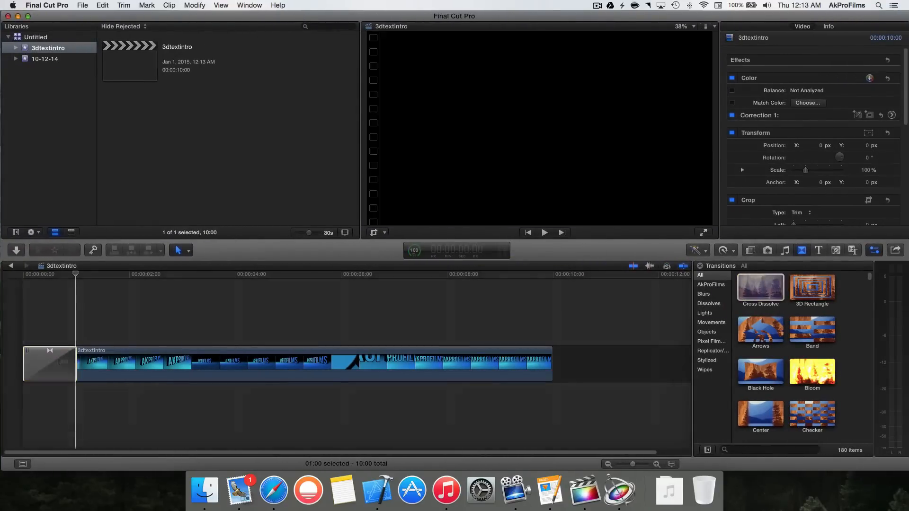
{"action": "left_click_drag", "start_coordinate": [761, 287], "coordinate": [525, 364]}
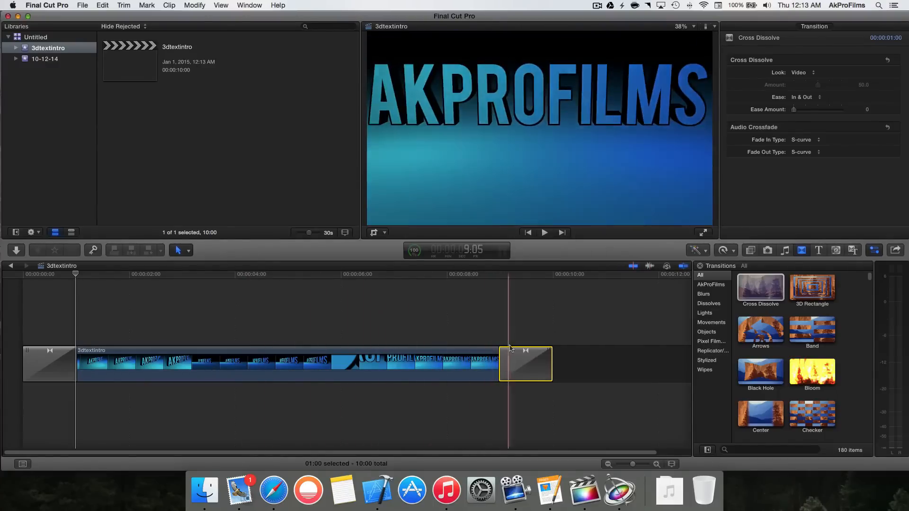
Paste the copied Bokeh Random effect onto the 3dtextintro clip and skim through the timeline to review it
{"action": "left_click", "coordinate": [260, 365]}
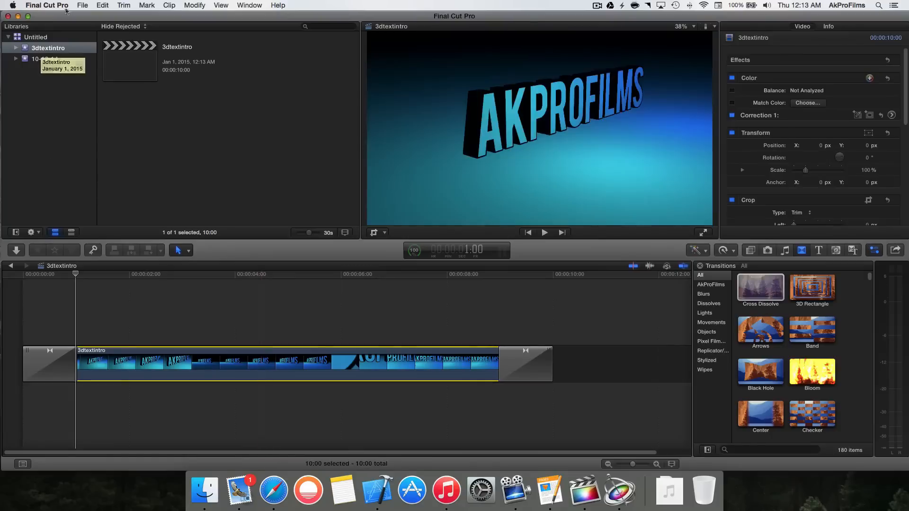
{"action": "left_click", "coordinate": [104, 5]}
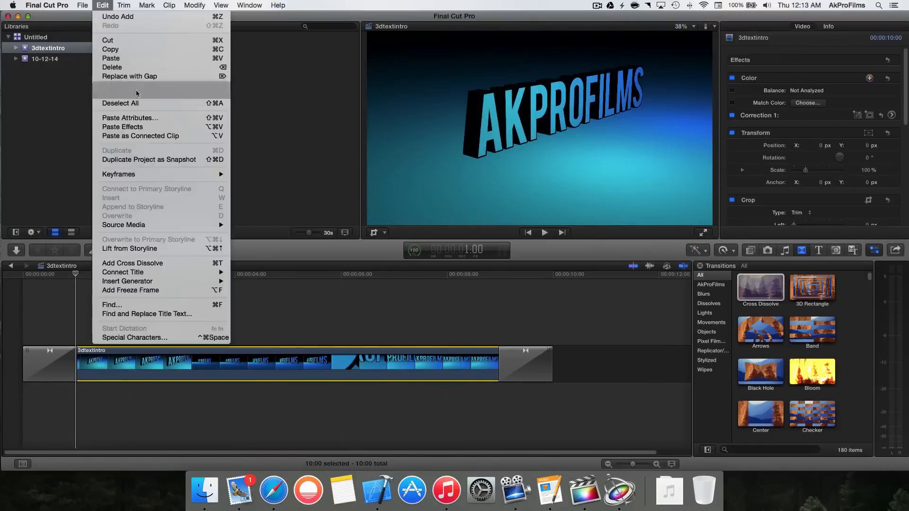
{"action": "left_click", "coordinate": [139, 127]}
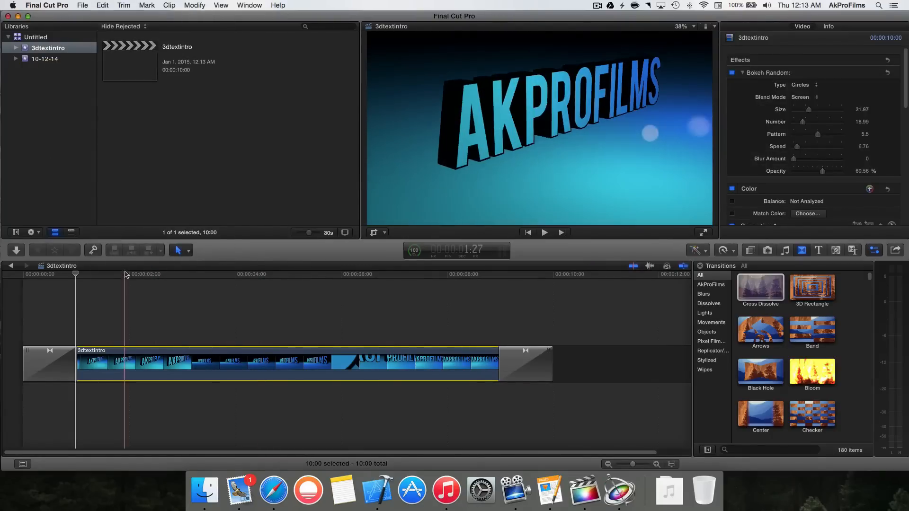
{"action": "left_click_drag", "start_coordinate": [125, 274], "coordinate": [488, 317]}
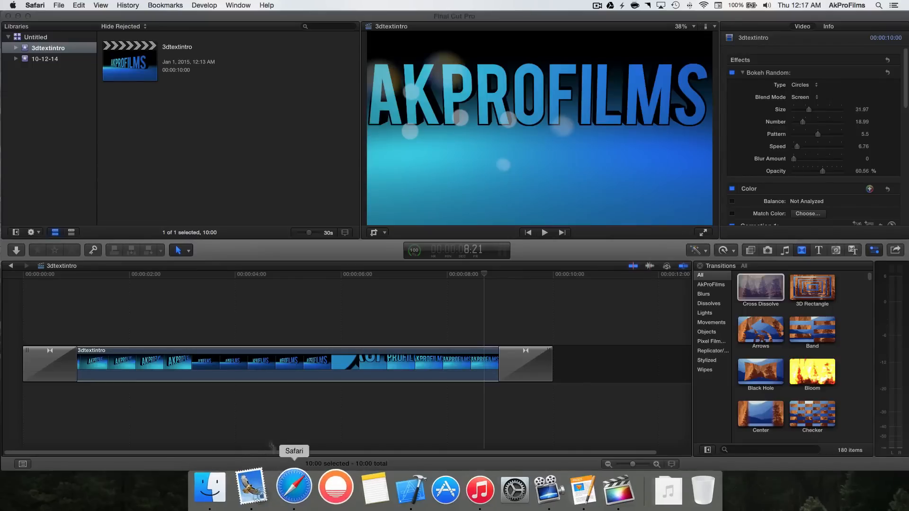
Switch to Safari and point out the artist's name on the SoundCloud profile page as the music source
{"action": "left_click", "coordinate": [293, 478]}
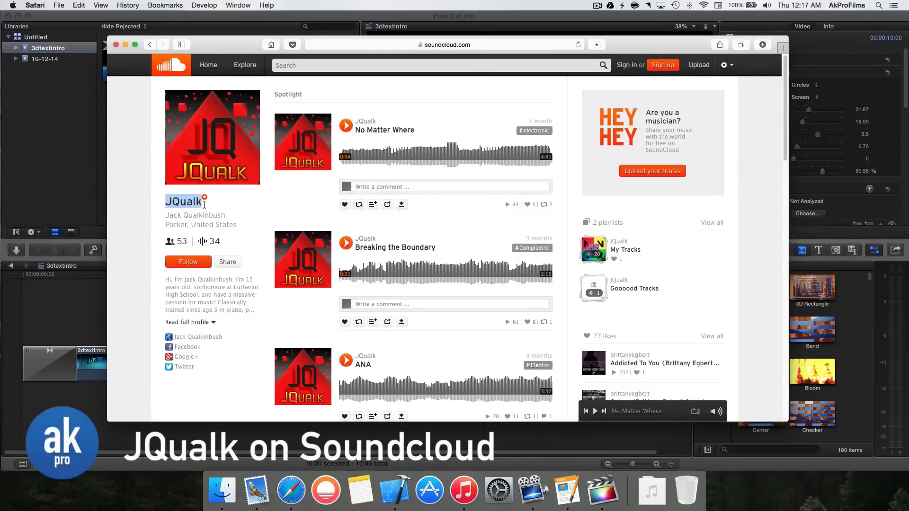
{"action": "left_click_drag", "start_coordinate": [203, 202], "coordinate": [167, 200]}
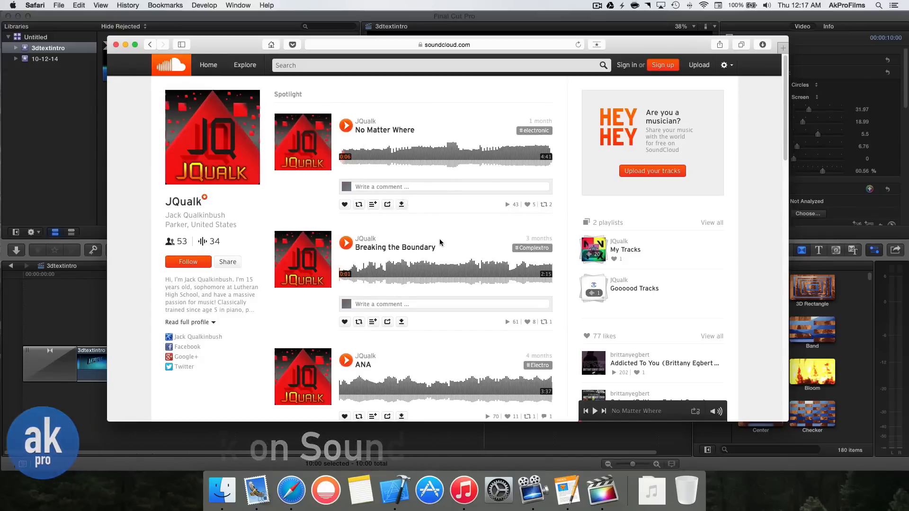
Browse the artist's spotlight tracks on the SoundCloud profile and point out the download option for No Matter Where
{"action": "scroll", "coordinate": [432, 238], "scroll_direction": "down", "scroll_amount": 3}
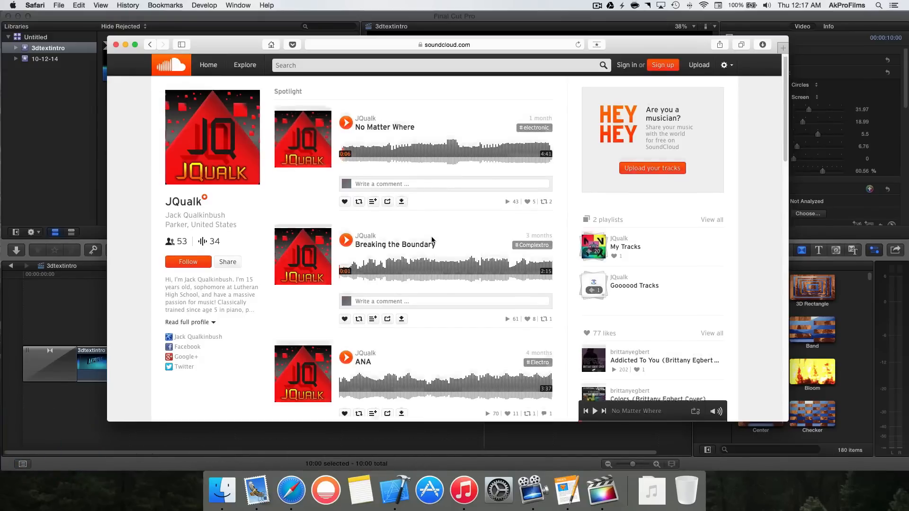
{"action": "scroll", "coordinate": [431, 237], "scroll_direction": "down", "scroll_amount": 4}
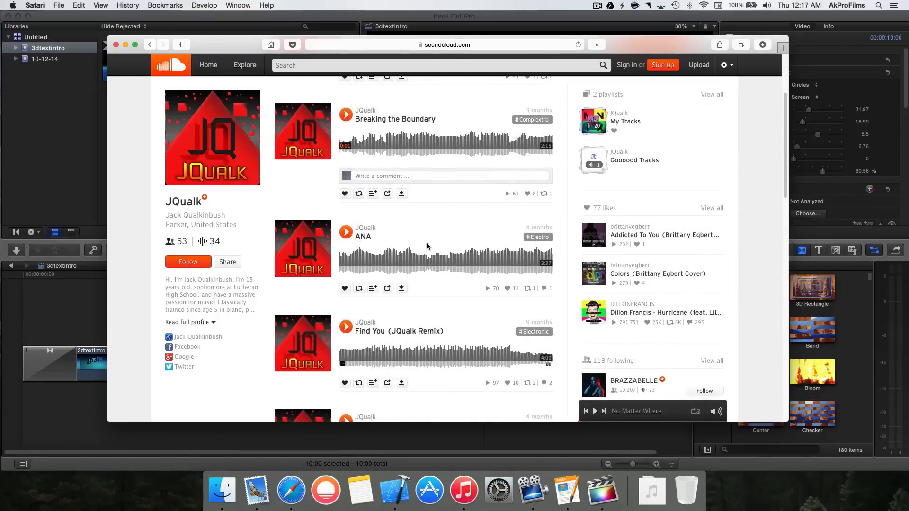
{"action": "scroll", "coordinate": [427, 247], "scroll_direction": "down", "scroll_amount": 10}
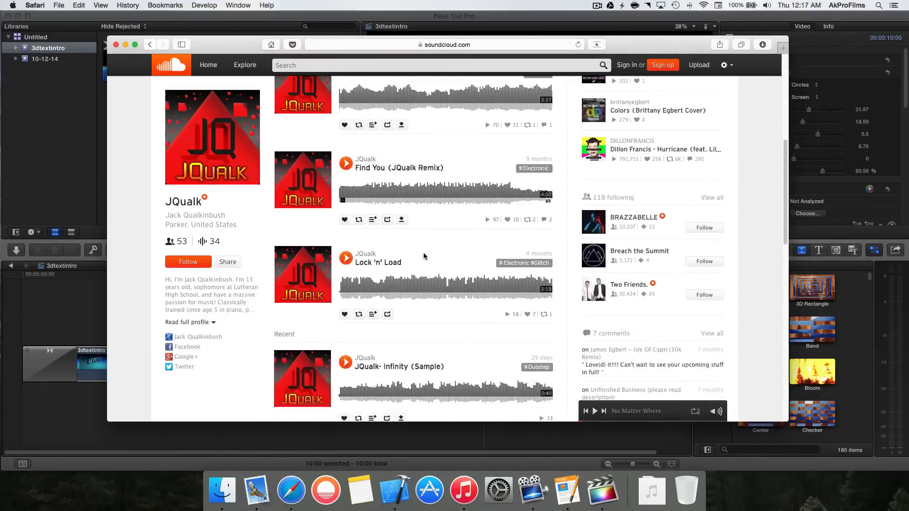
{"action": "scroll", "coordinate": [423, 256], "scroll_direction": "down", "scroll_amount": 2}
{"action": "scroll", "coordinate": [421, 252], "scroll_direction": "up", "scroll_amount": 15}
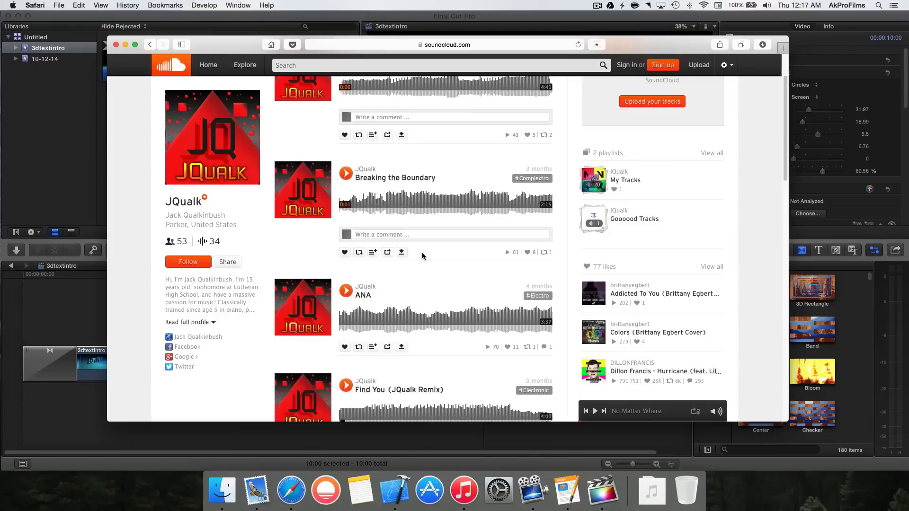
{"action": "scroll", "coordinate": [410, 229], "scroll_direction": "up", "scroll_amount": 3}
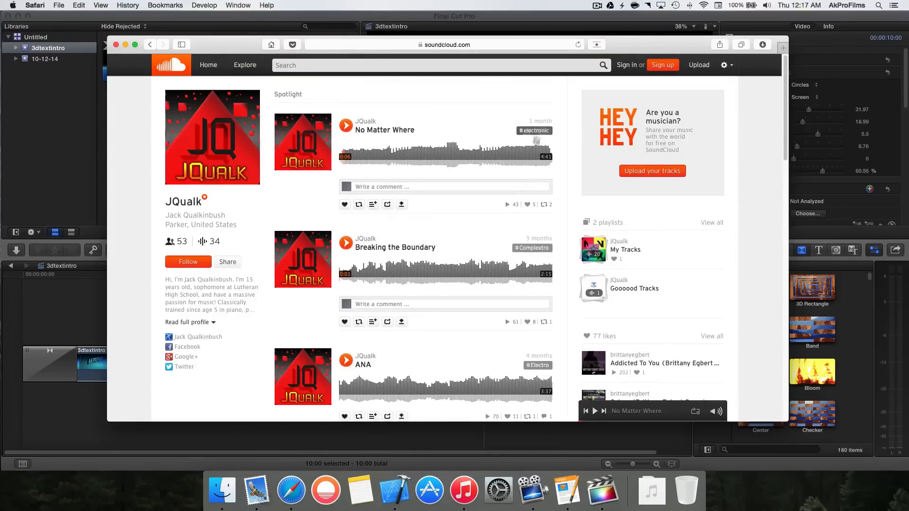
{"action": "left_click_drag", "start_coordinate": [401, 204], "coordinate": [402, 177]}
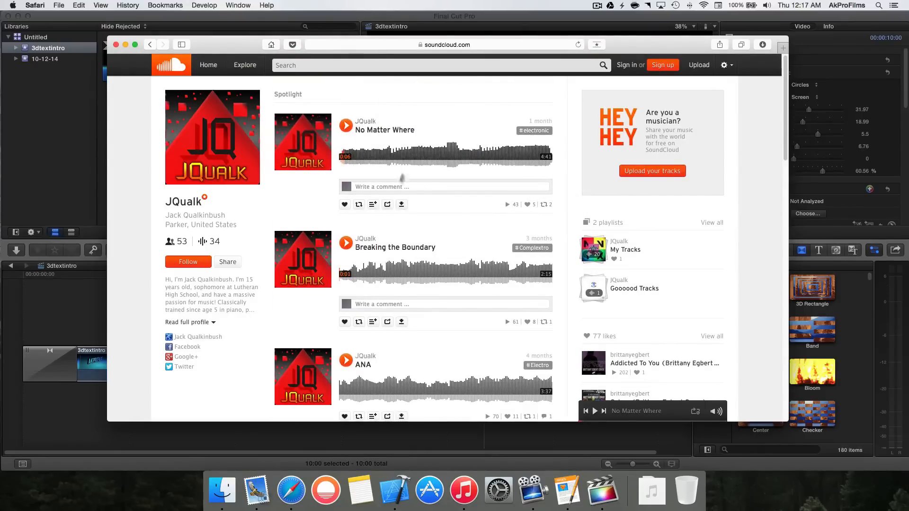
{"action": "left_click", "coordinate": [400, 205]}
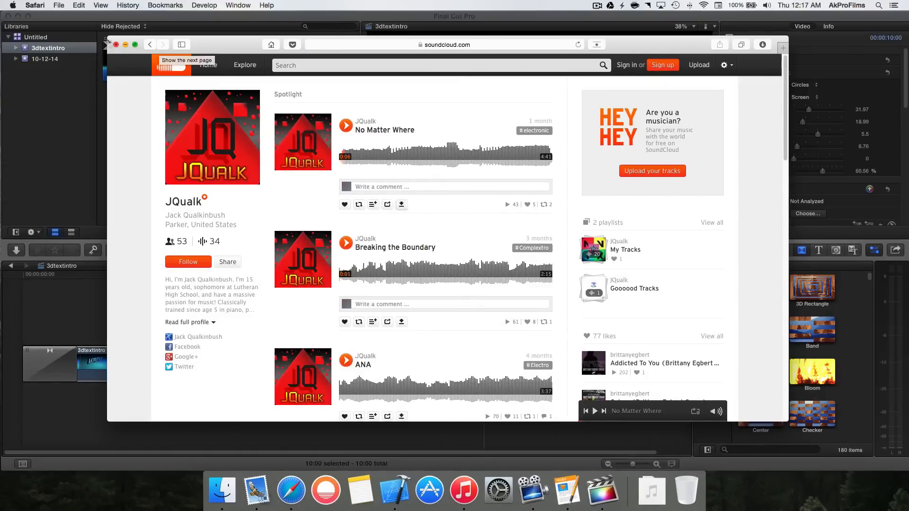
Minimize the browser window and add No Matter Where.mp3 from Downloads beneath the start of the 3dtextintro clip
{"action": "left_click", "coordinate": [125, 45]}
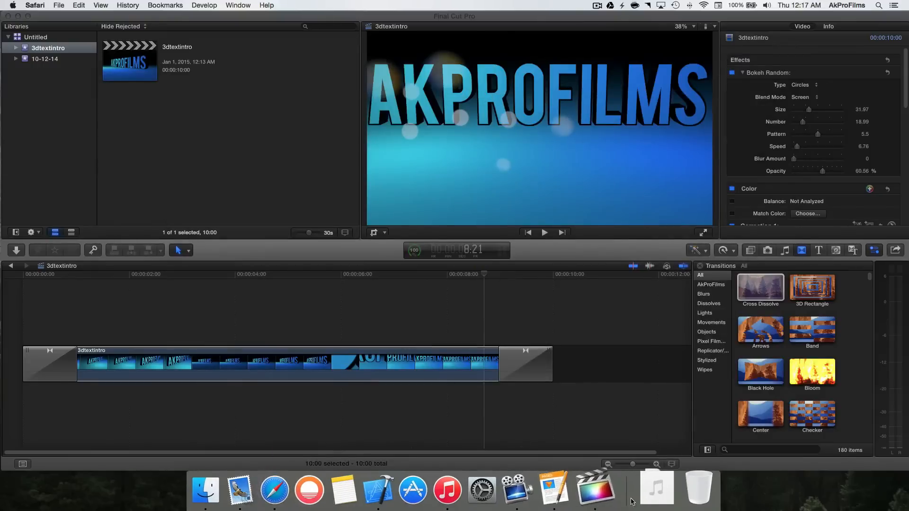
{"action": "left_click", "coordinate": [652, 491]}
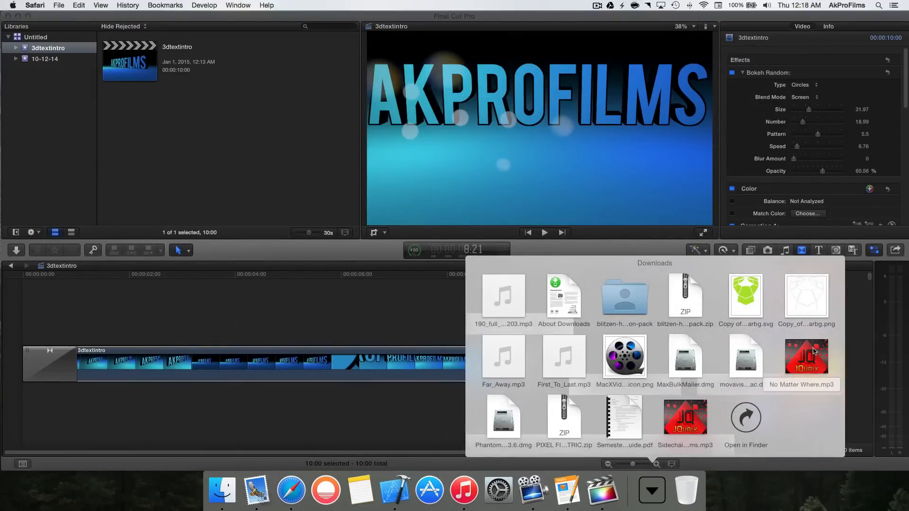
{"action": "left_click_drag", "start_coordinate": [814, 352], "coordinate": [40, 406]}
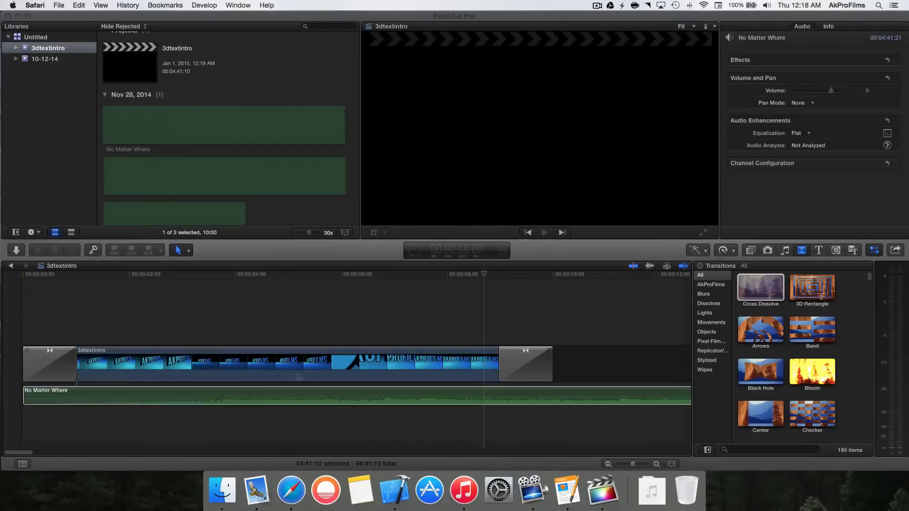
Play several sections of the No Matter Where music, back to around 1:30, to find a starting point for the intro
{"action": "scroll", "coordinate": [336, 389], "scroll_direction": "right", "scroll_amount": 10}
{"action": "scroll", "coordinate": [336, 389], "scroll_direction": "right", "scroll_amount": 2}
{"action": "left_click_drag", "start_coordinate": [29, 454], "coordinate": [267, 424]}
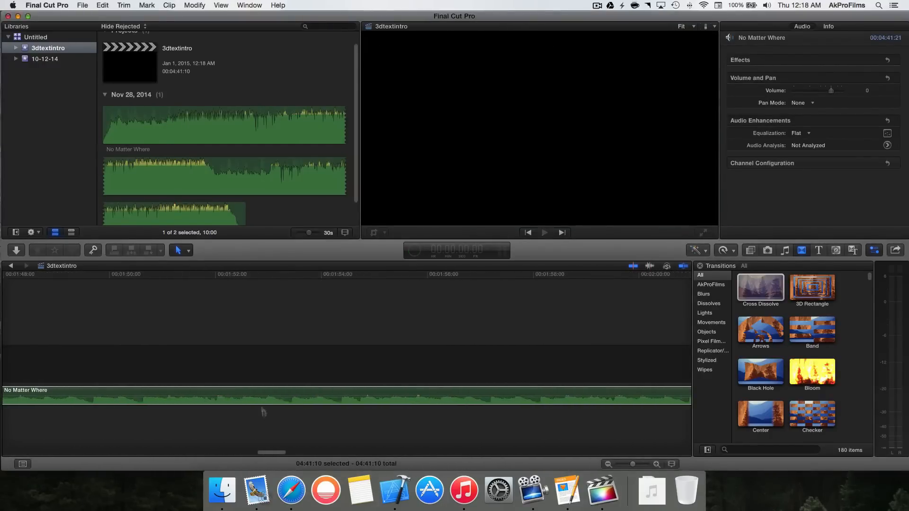
{"action": "key", "text": "space"}
{"action": "key", "text": "space"}
{"action": "left_click_drag", "start_coordinate": [263, 455], "coordinate": [233, 451]}
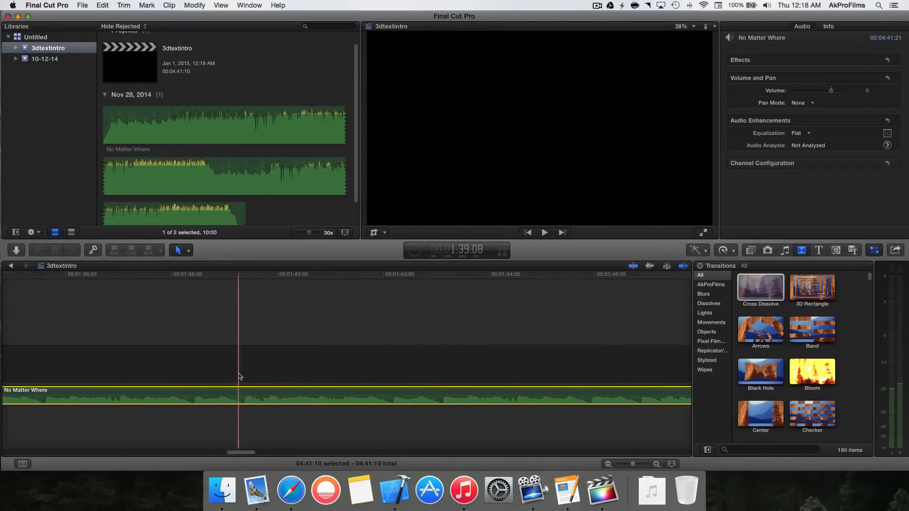
{"action": "key", "text": "space"}
{"action": "key", "text": "space"}
{"action": "scroll", "coordinate": [104, 382], "scroll_direction": "left", "scroll_amount": 10}
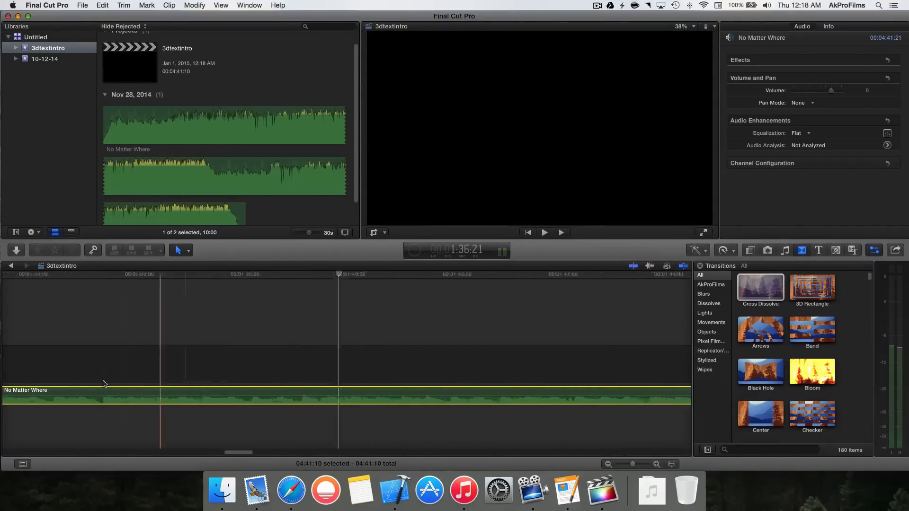
{"action": "key", "text": "space"}
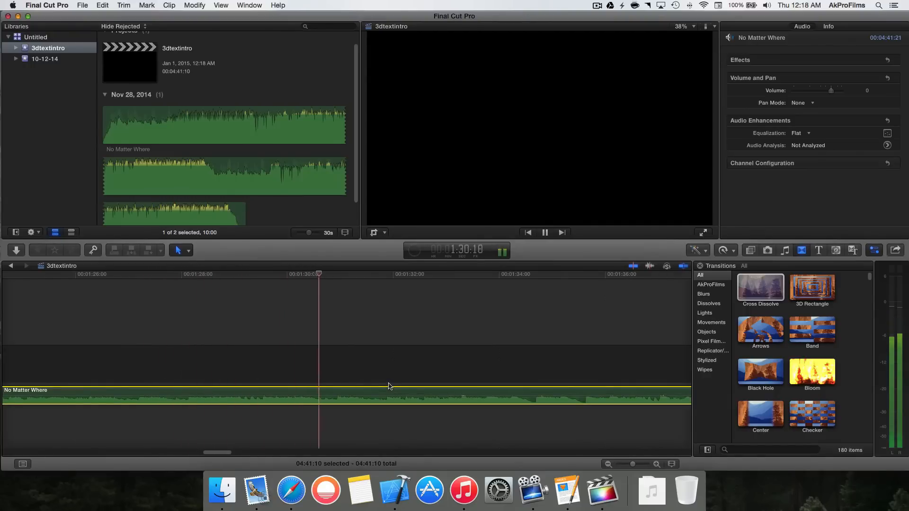
{"action": "key", "text": "space"}
Split the No Matter Where music at about 1:33 and delete the part before the cut
{"action": "key", "text": "b"}
{"action": "left_click", "coordinate": [466, 398]}
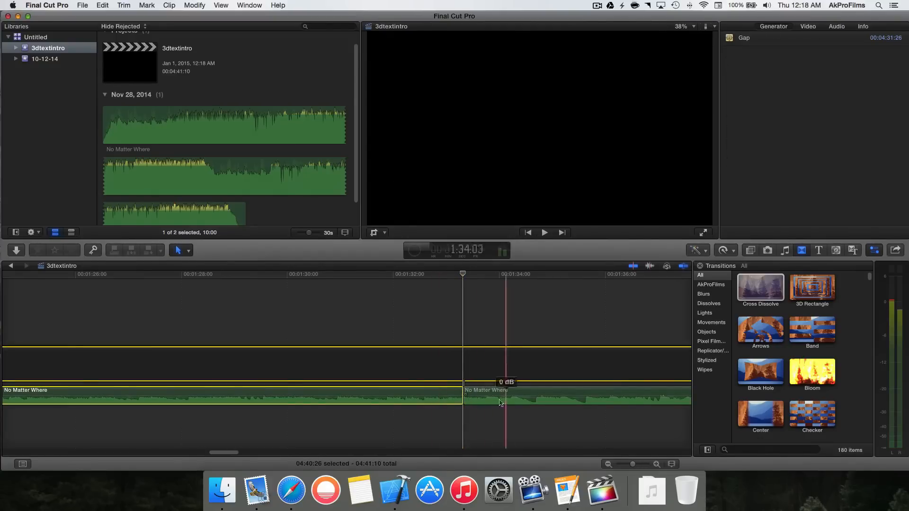
{"action": "left_click", "coordinate": [439, 415]}
{"action": "left_click", "coordinate": [438, 397]}
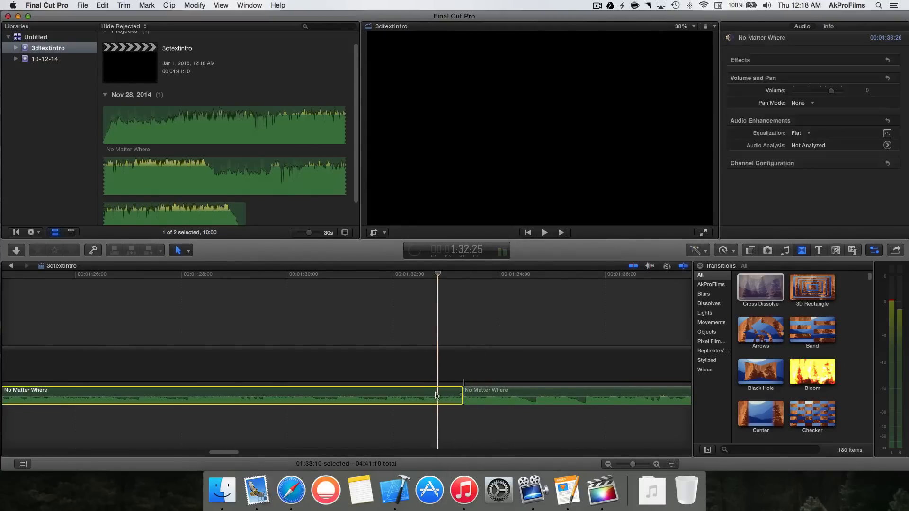
{"action": "key", "text": "Delete"}
Move the remaining music to the start of the timeline and delete the gap after the closing transition
{"action": "left_click_drag", "start_coordinate": [484, 392], "coordinate": [29, 394]}
{"action": "scroll", "coordinate": [161, 387], "scroll_direction": "right", "scroll_amount": 3}
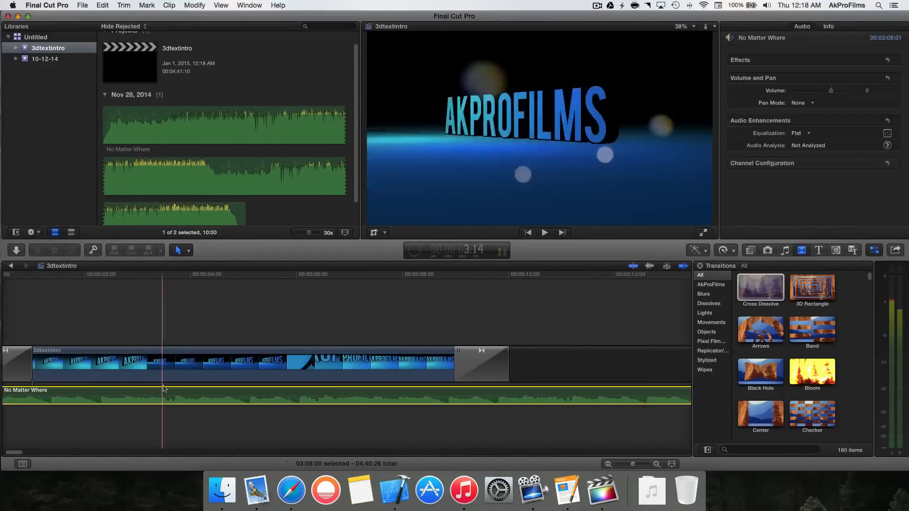
{"action": "left_click", "coordinate": [545, 362]}
{"action": "key", "text": "Delete"}
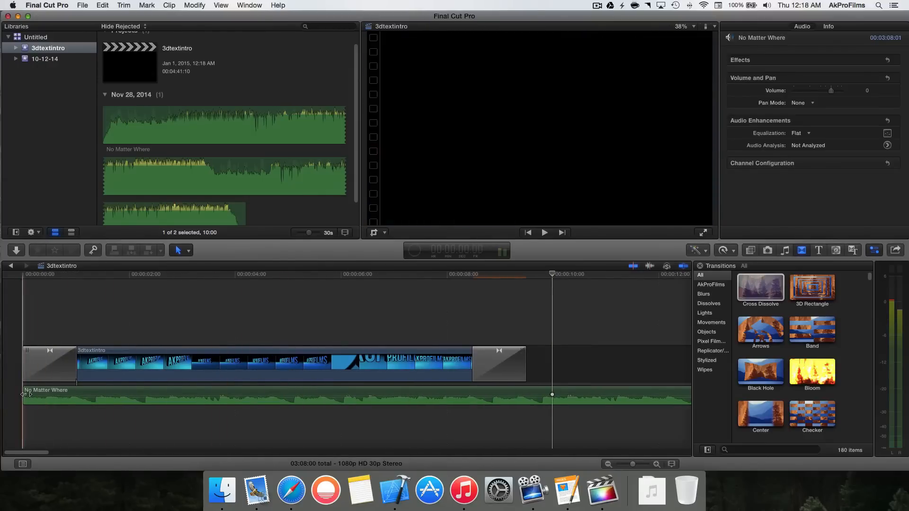
Trim about one second off the start of the music, keep it aligned with the timeline's start, and play the intro
{"action": "key", "text": "space"}
{"action": "key", "text": "space"}
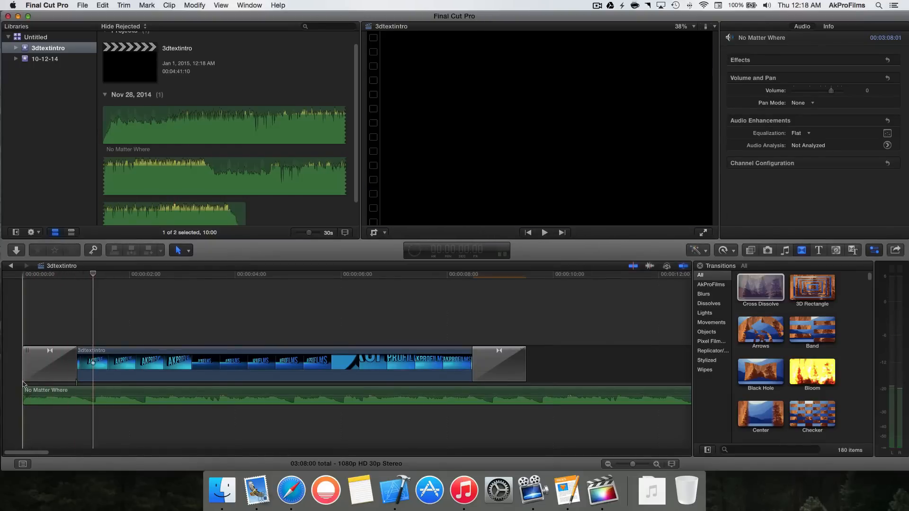
{"action": "mouse_move", "coordinate": [23, 391]}
{"action": "left_mouse_down"}
{"action": "mouse_move", "coordinate": [95, 401]}
{"action": "mouse_move", "coordinate": [31, 396]}
{"action": "left_mouse_up"}
{"action": "key", "text": "space"}
{"action": "key", "text": "space"}
{"action": "key", "text": "space"}
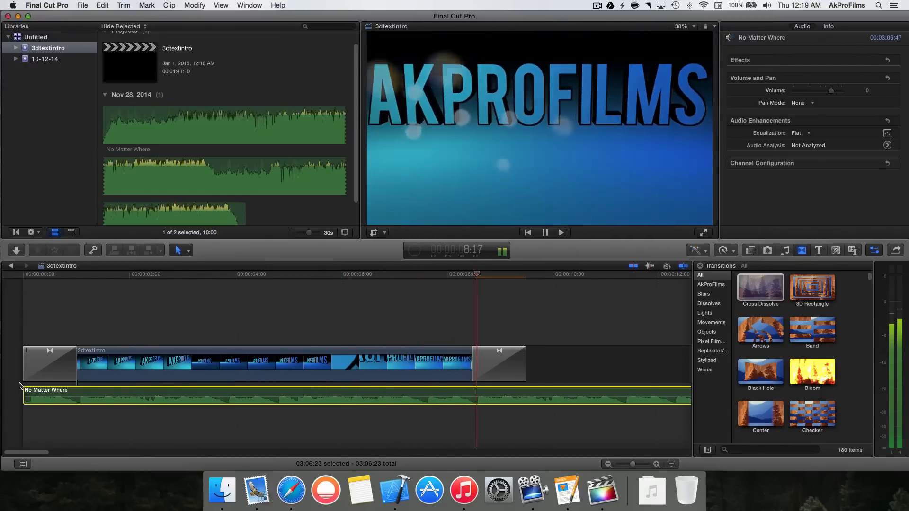
{"action": "key", "text": "space"}
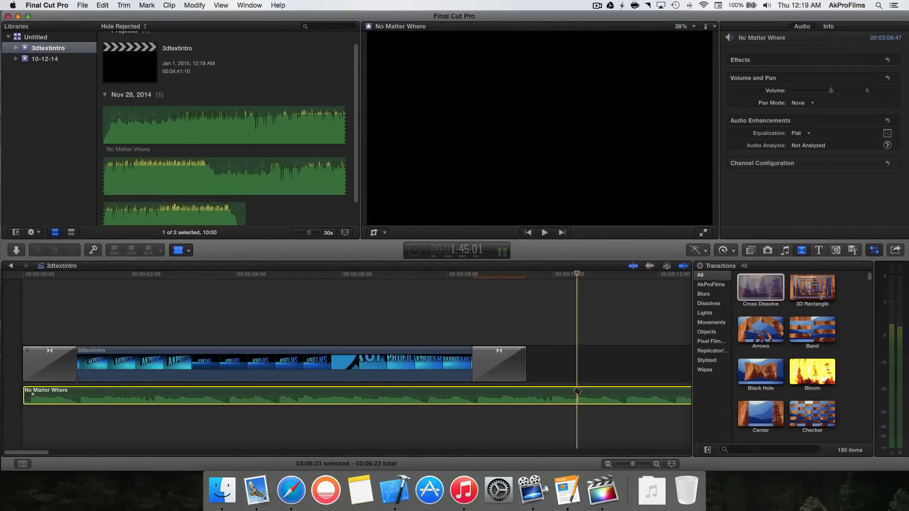
Split the music shortly after the closing transition and delete the leftover music together with the gap above it
{"action": "key", "text": "super+b"}
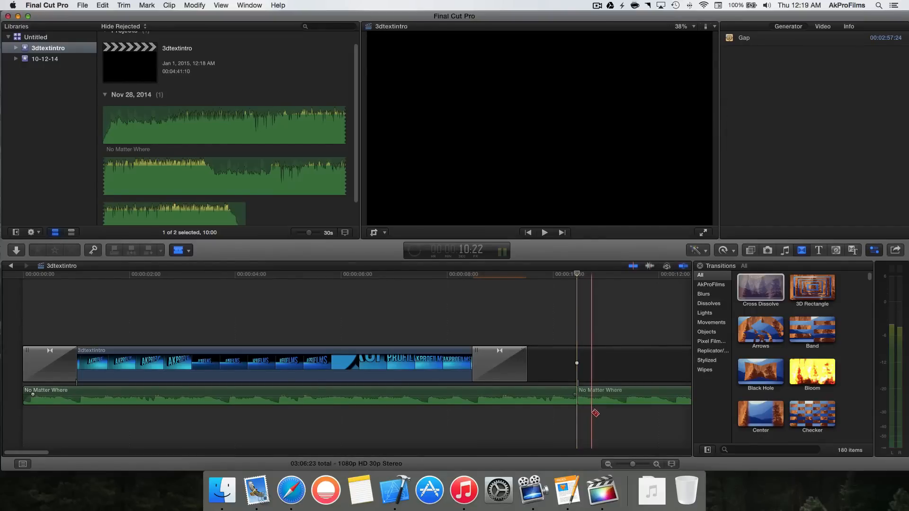
{"action": "left_click_drag", "start_coordinate": [624, 427], "coordinate": [579, 335]}
{"action": "key", "text": "BackSpace"}
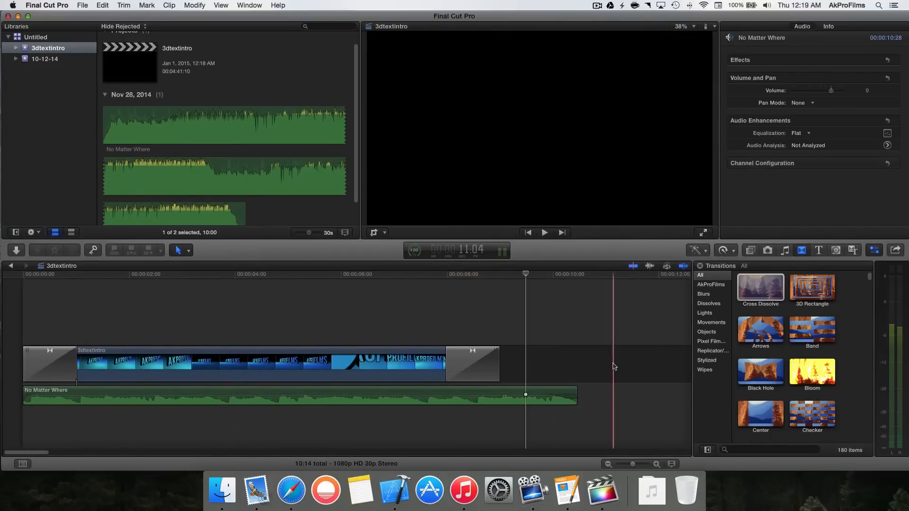
Export the project as a Master File to the desktop, adding "final" to the 3dtextintro file name
{"action": "left_click", "coordinate": [893, 254]}
{"action": "left_click", "coordinate": [819, 194]}
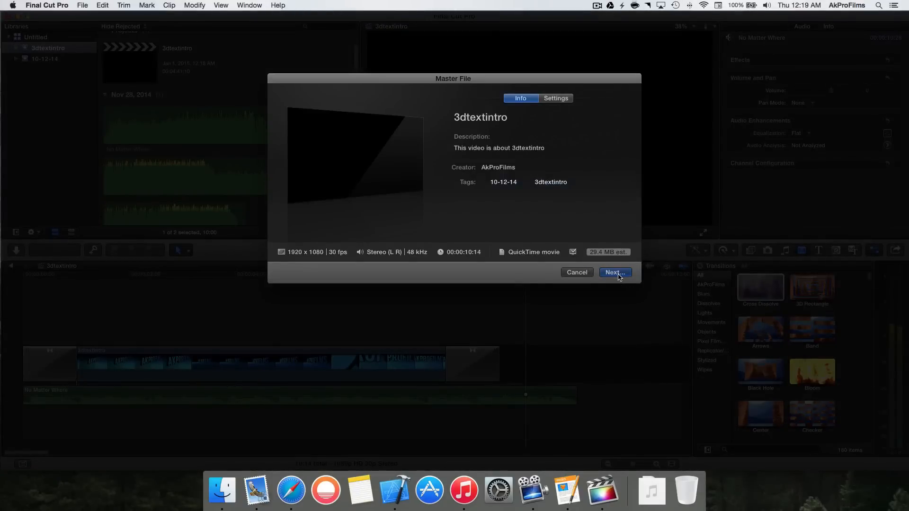
{"action": "left_click", "coordinate": [618, 275]}
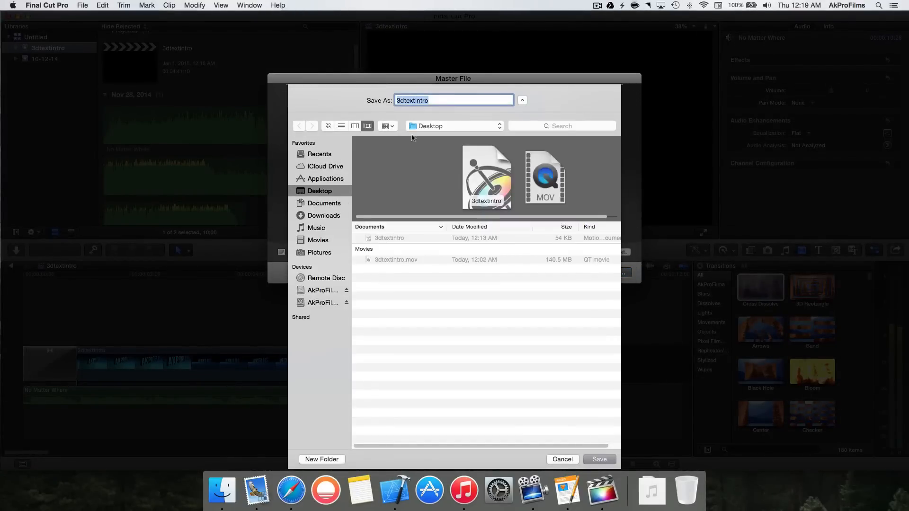
{"action": "left_click", "coordinate": [441, 102]}
{"action": "type", "text": "final"}
{"action": "key", "text": "Return"}
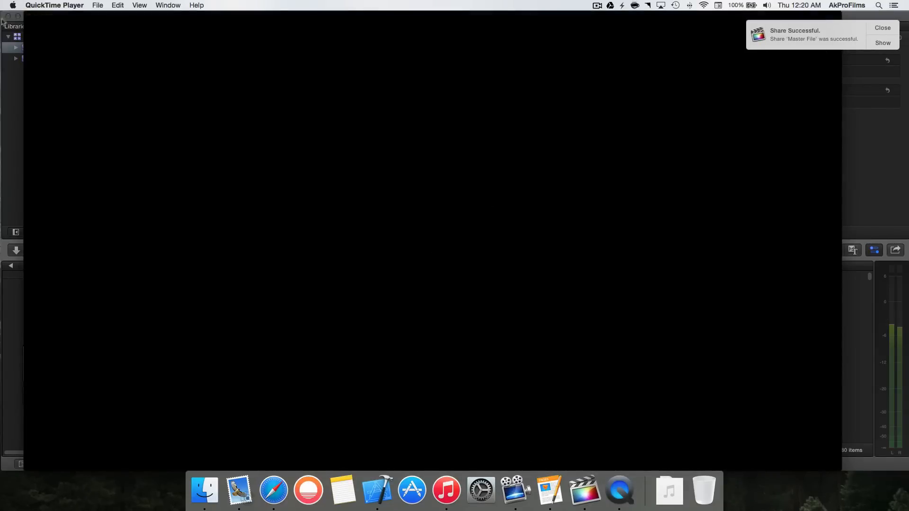
Close the Final Cut Pro window and play the 3dtextintro movie in QuickTime Player
{"action": "left_click", "coordinate": [8, 17]}
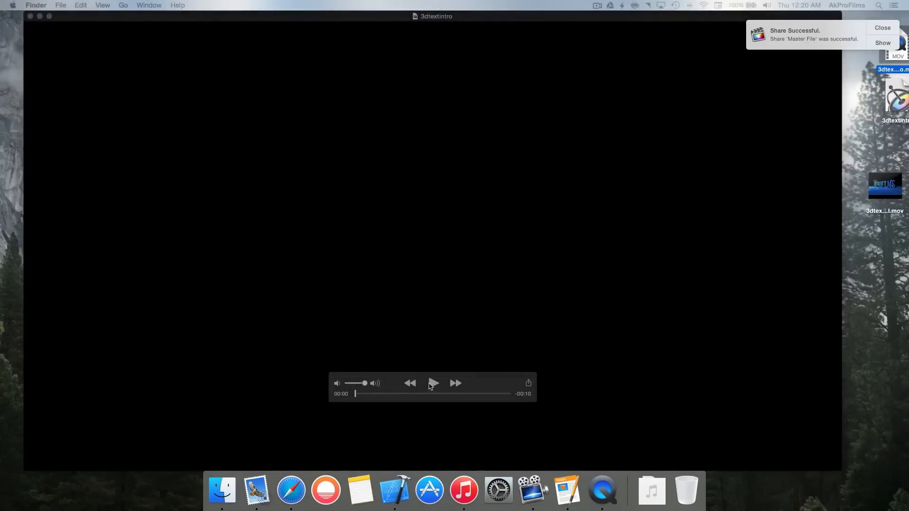
{"action": "left_click", "coordinate": [433, 384]}
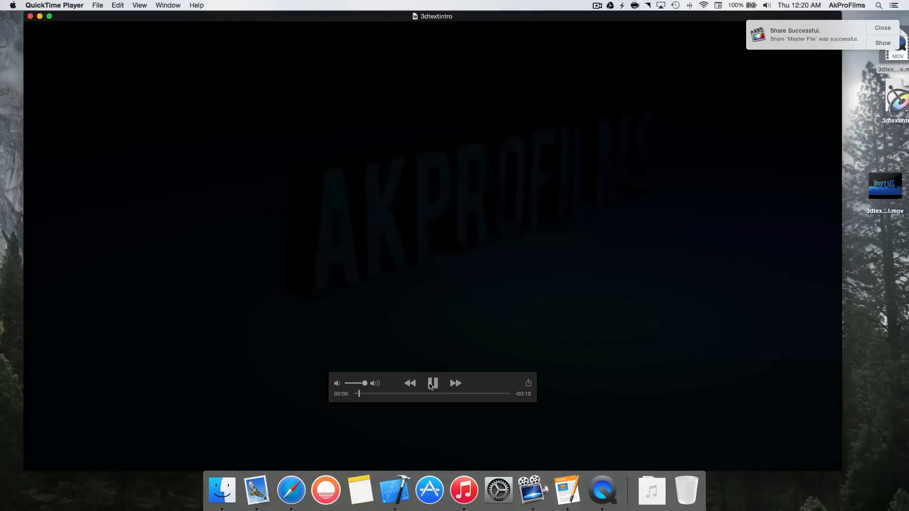